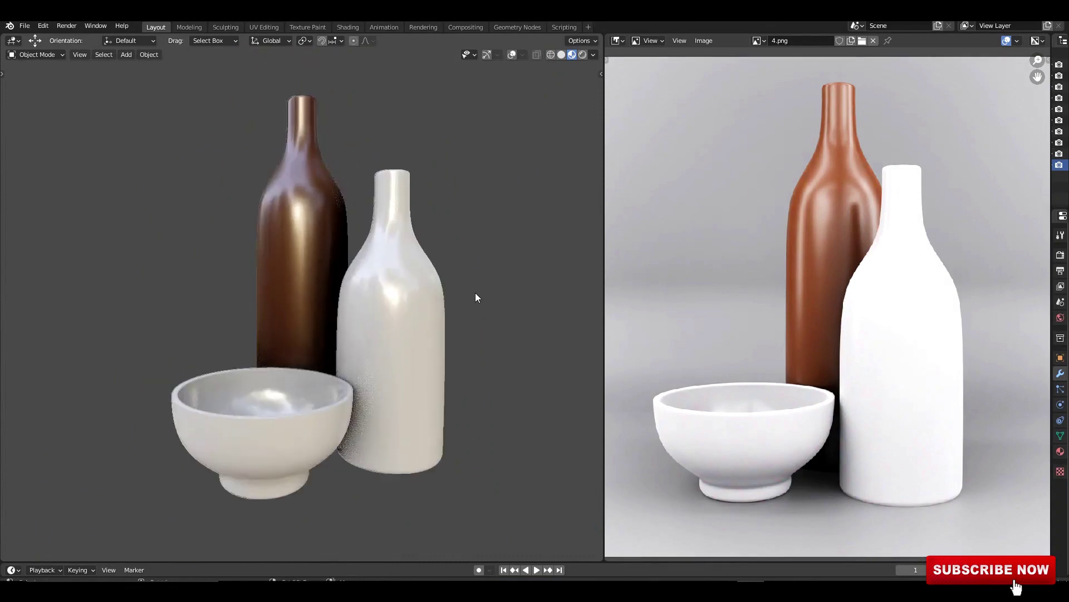
Step: Preview the bottle-and-bowl scene rendered through the camera and examine the reference image 4.png enlarged
left_click(583, 55)
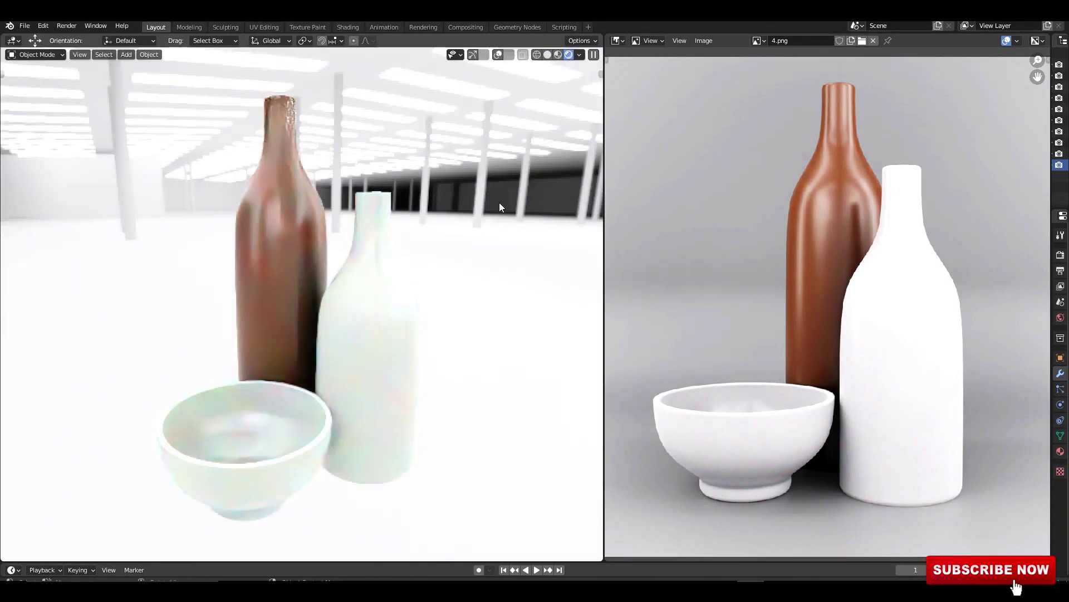
key("KP_0")
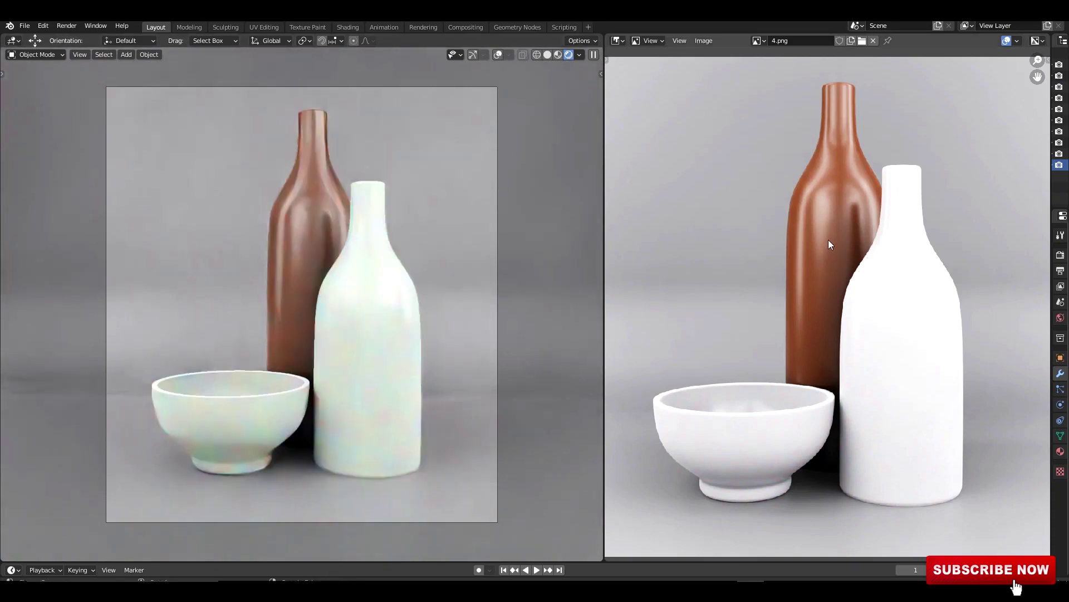
scroll(829, 244, "down", 2)
scroll(848, 238, "up", 2)
scroll(847, 237, "down", 1)
key("ctrl+space")
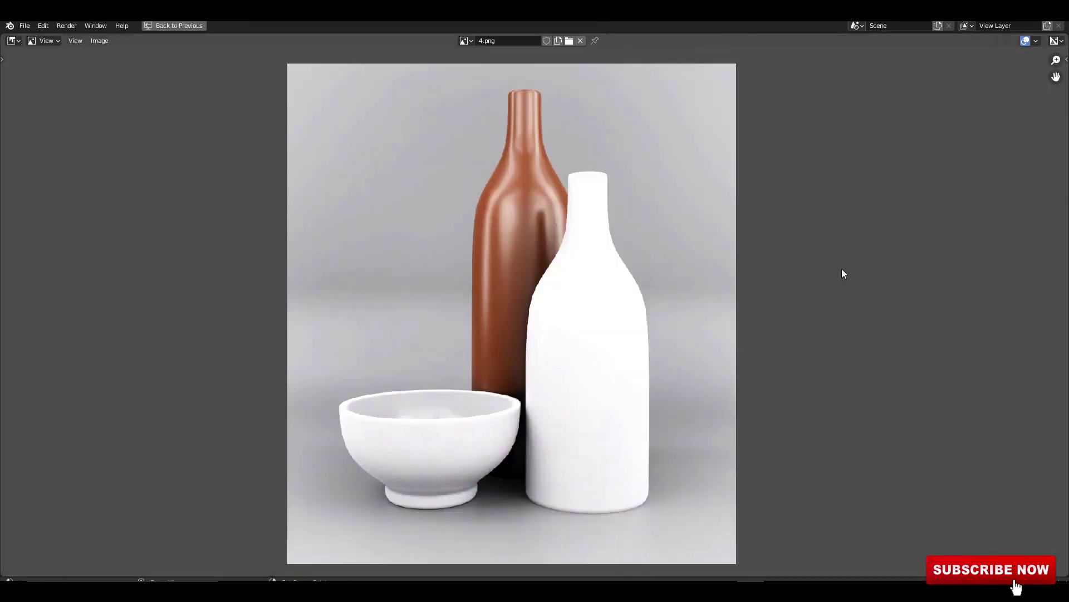
scroll(624, 264, "up", 2)
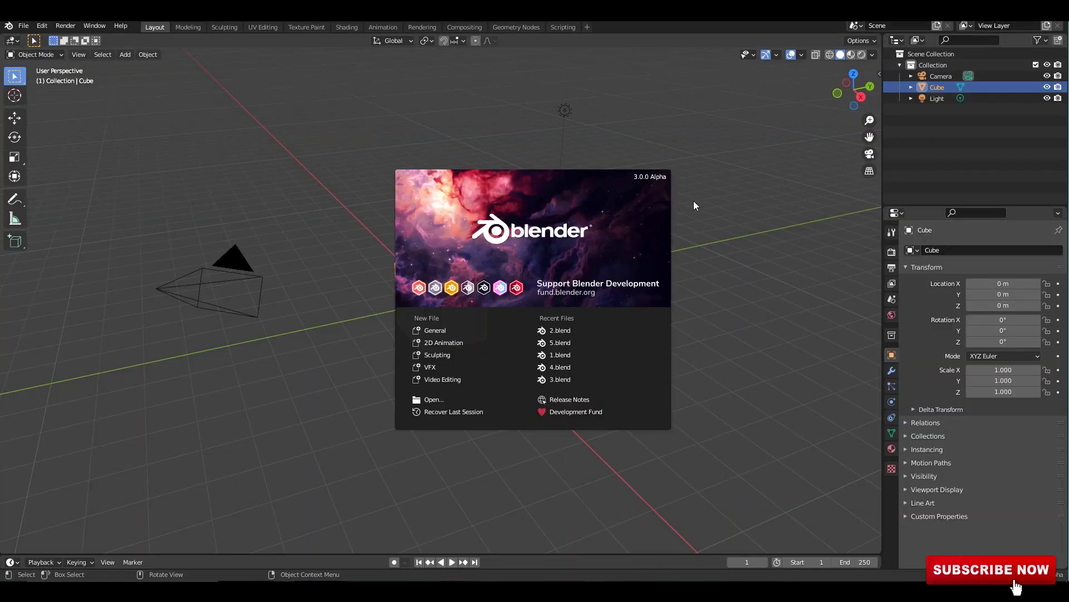
Step: Dismiss the splash screen and start the Shortcut VUr key display docked at the center
left_click(720, 230)
key("n")
left_click(873, 240)
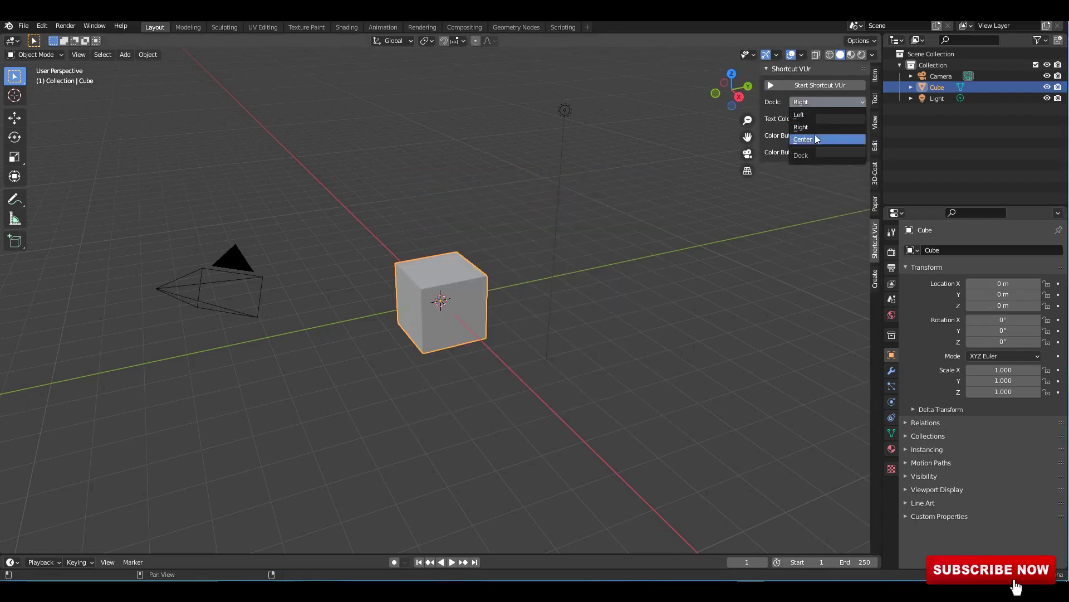
Step: Set the solid viewport shading to random colors with cavity enabled
left_click(873, 54)
left_click(864, 206)
left_click(811, 304)
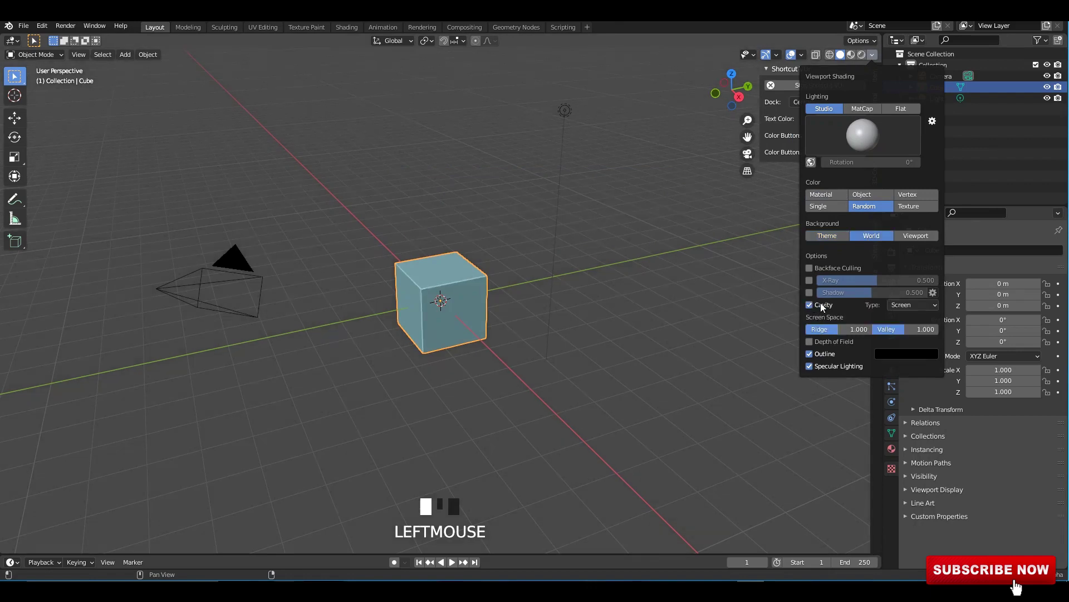
left_click(900, 341)
left_click(713, 249)
middle_click(710, 246)
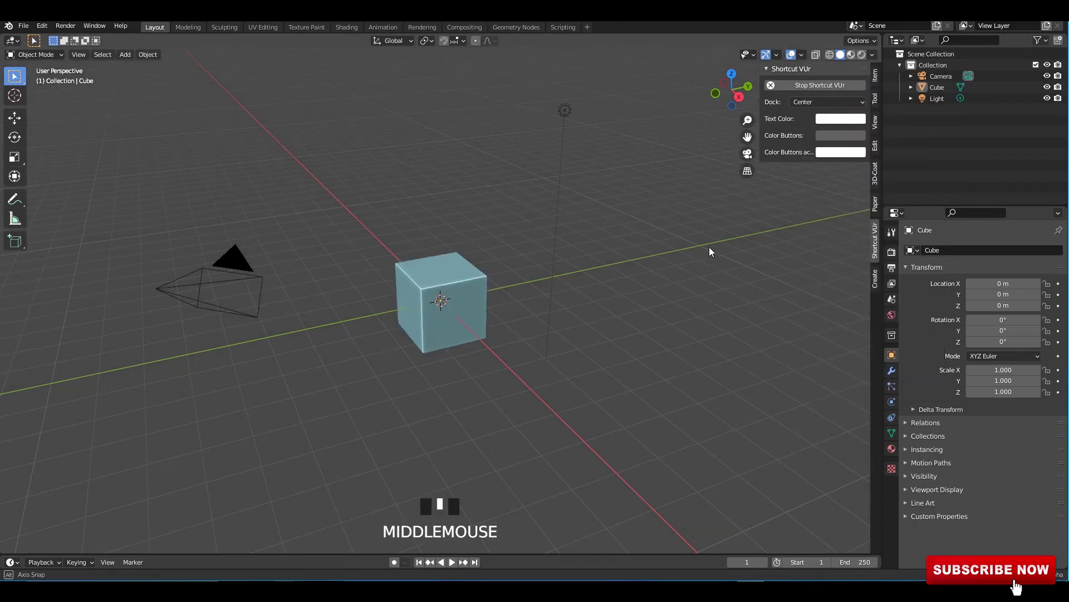
Step: Delete all default objects from the scene and save the file
key("ctrl+s")
middle_click_drag(694, 258, 697, 248, "shift")
scroll(696, 248, "down", 1)
key("a")
key("x")
left_click(686, 246)
key("ctrl+s")
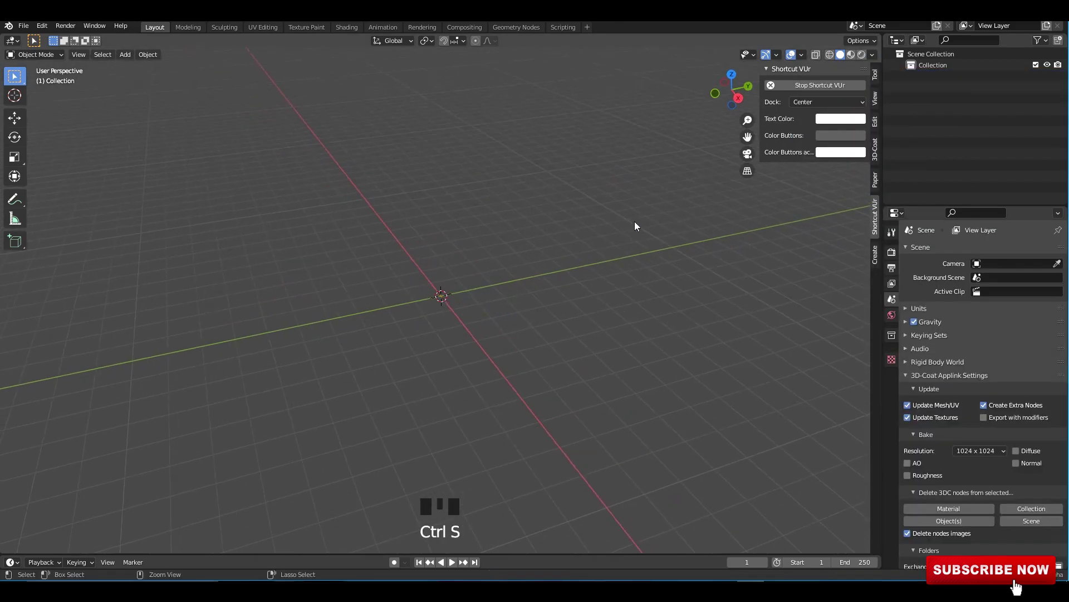
Step: Hide the sidebar and add a mesh plane at the origin
key("n")
key("shift+a")
mouse_move(456, 208)
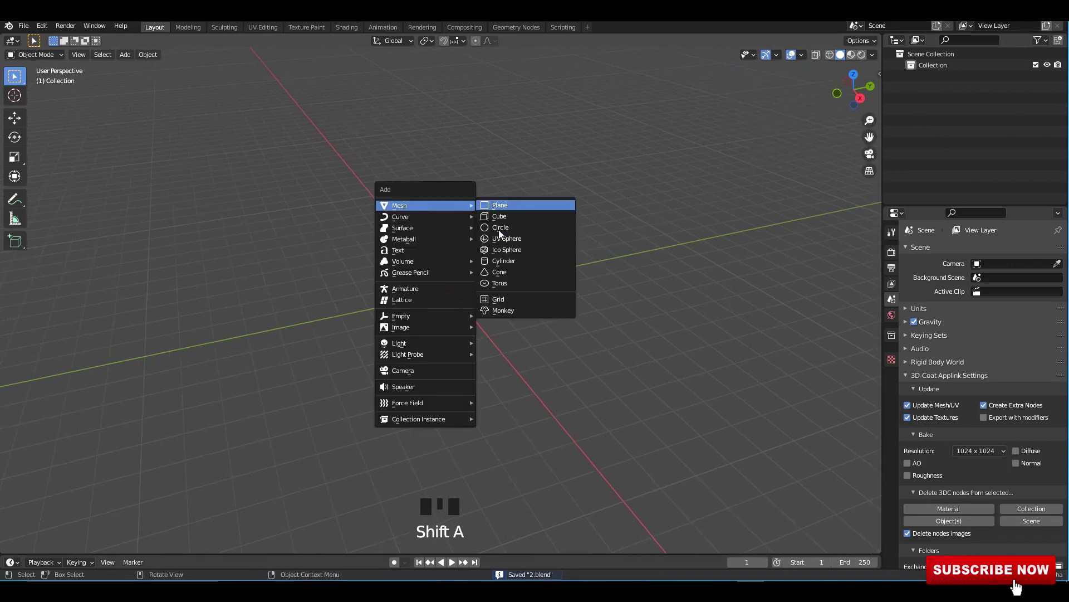
left_click(501, 208)
scroll(477, 272, "up", 5)
middle_click_drag(477, 272, 526, 301)
Step: Merge all of the plane's vertices into a single vertex at its center
key("Tab")
key("1")
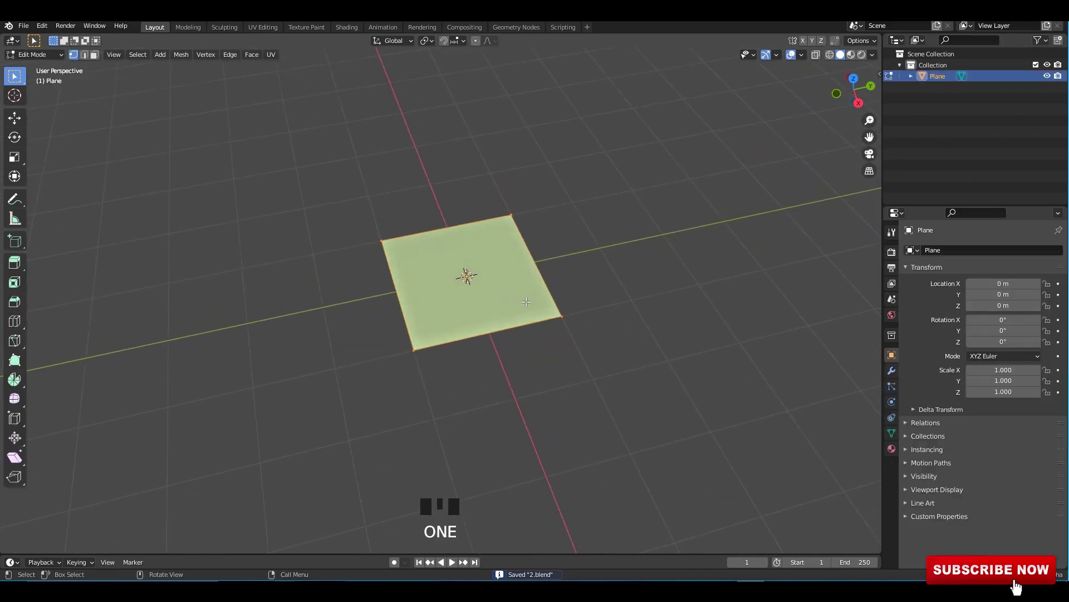
key("m")
left_click(543, 303)
Step: Extrude the origin vertex along the Y axis in right view to form the bottle's base line
left_click(15, 117)
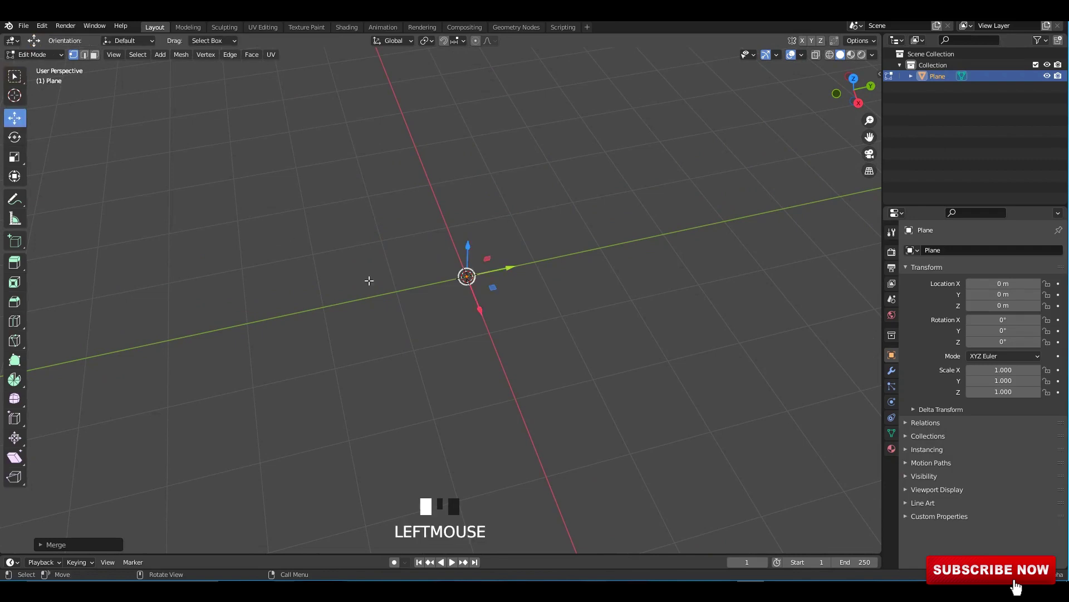
middle_click_drag(370, 279, 467, 303, "alt")
scroll(516, 285, "up", 5)
scroll(473, 349, "up", 1)
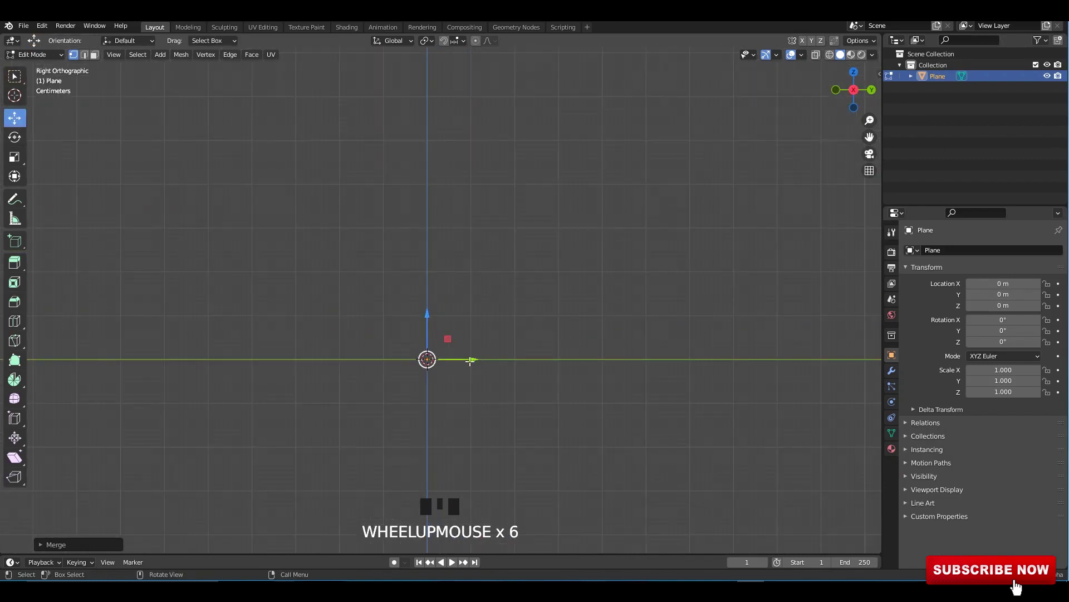
left_click_drag(472, 359, 584, 373)
key("ctrl+z")
middle_click_drag(513, 360, 474, 364, "shift")
key("e")
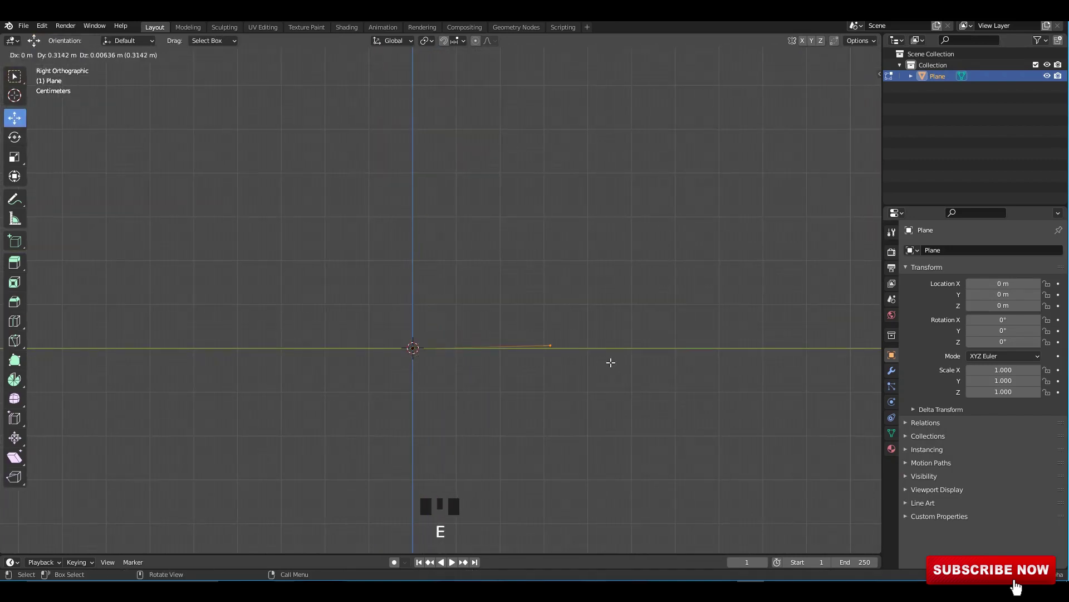
key("Escape")
left_click_drag(458, 348, 571, 366)
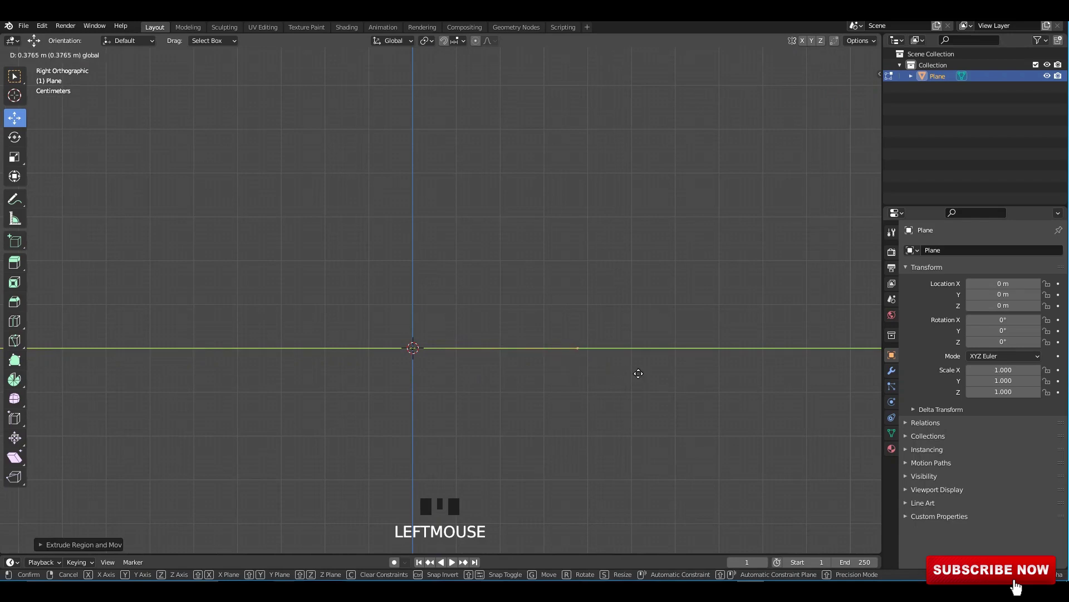
left_click_drag(672, 376, 668, 370)
Step: Extrude a slanted corner, a short vertical segment and a taller wall segment upward from the base line's outer vertex
scroll(662, 359, "up", 5)
scroll(453, 364, "up", 1, "shift")
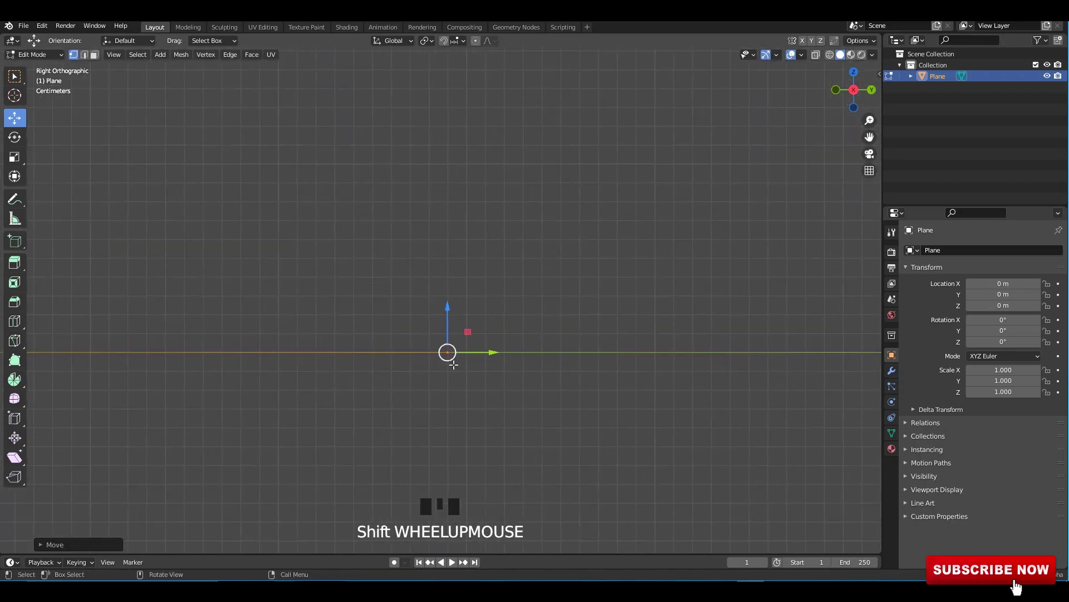
key("e")
left_click(479, 323)
key("e")
middle_click_drag(479, 323, 504, 393, "shift")
left_click(488, 298)
key("e")
left_click(496, 134)
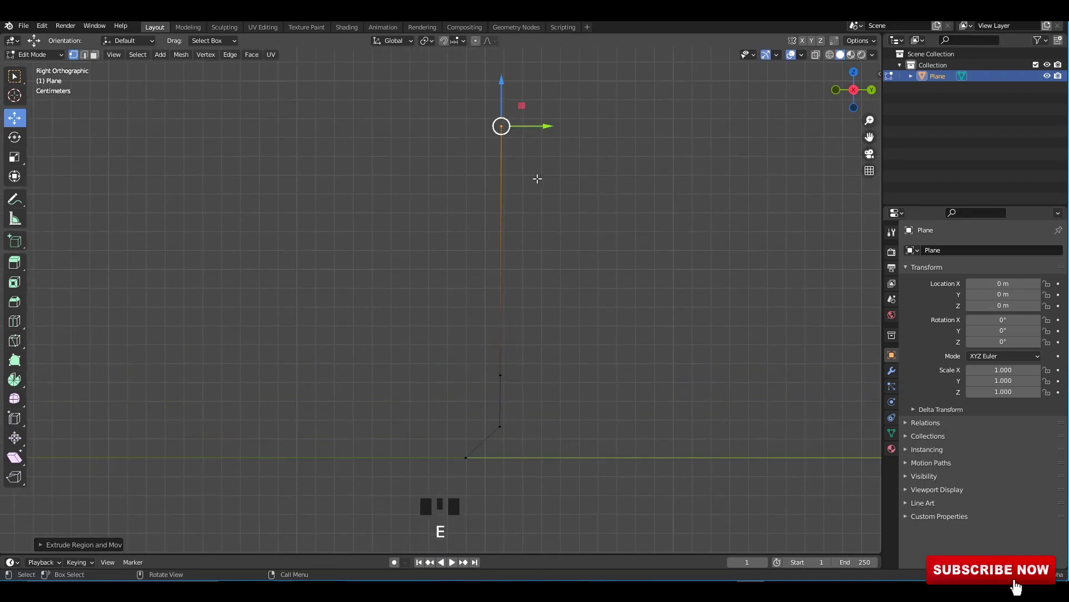
Step: Leave Edit Mode and give the profile a subdivision surface of level 3
scroll(568, 284, "down", 6)
key("Tab")
middle_click_drag(569, 284, 482, 304)
key("ctrl+1")
key("ctrl+3")
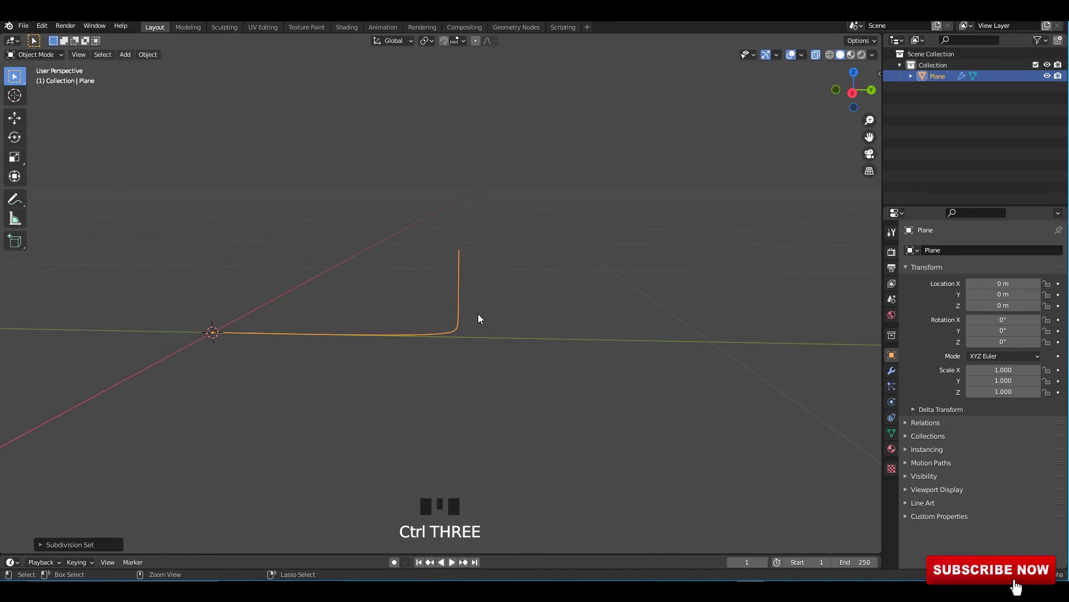
Step: Tighten the profile's bottom corner by moving the slanted segment's upper vertex toward the base and lowering the vertex above it
key("Tab")
scroll(519, 339, "up", 3)
middle_click(517, 367, "alt")
middle_click(518, 367, "alt")
middle_click_drag(517, 366, 566, 298, "shift")
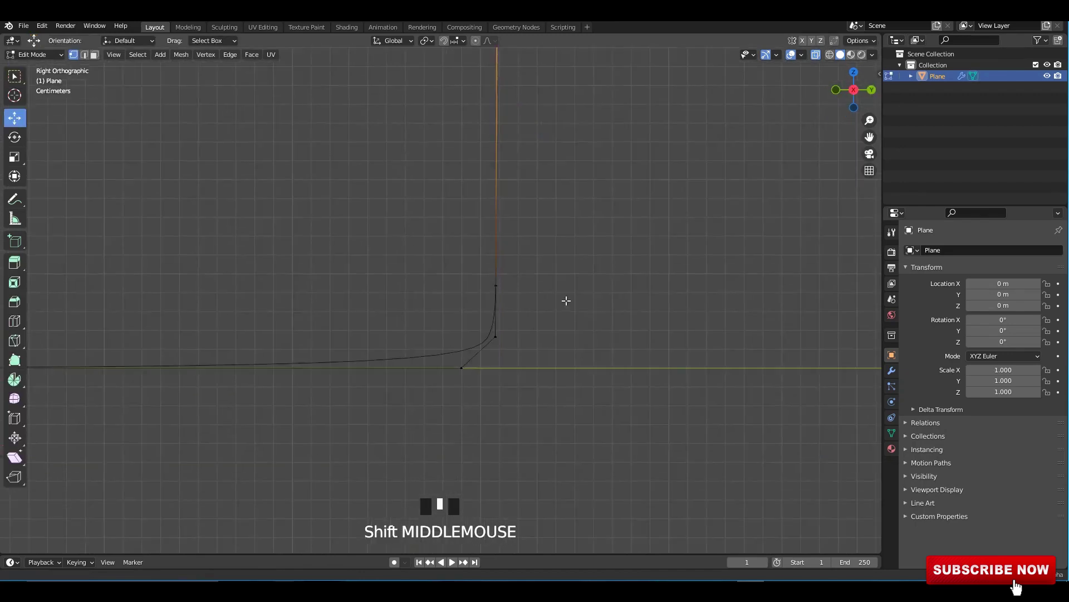
left_click(530, 330)
left_click_drag(516, 333, 488, 362)
left_click_drag(542, 242, 495, 303)
left_click_drag(520, 261, 529, 296)
Step: Lower the profile's top vertex to just above the bottom corner
scroll(524, 303, "down", 4)
middle_click_drag(516, 317, 504, 386, "shift")
left_click(473, 205)
left_click_drag(472, 205, 481, 289)
left_click_drag(480, 328, 480, 328)
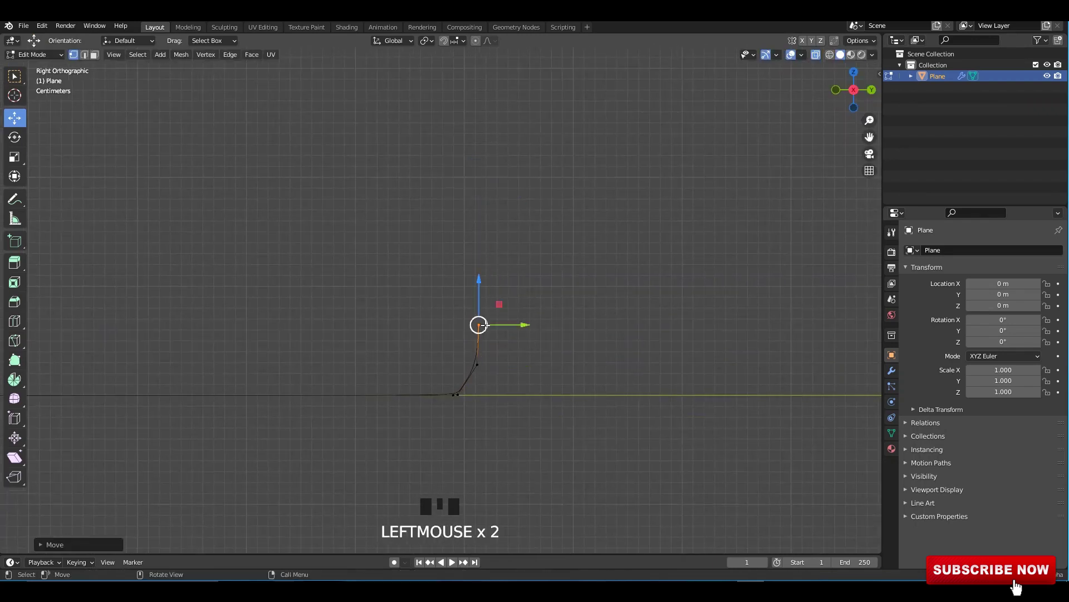
Step: Extrude the top vertex straight up about 0.41 m for the bottle wall and return to Object Mode
middle_click_drag(483, 379, 539, 370, "shift")
scroll(555, 252, "down", 1)
left_click_drag(508, 309, 510, 99)
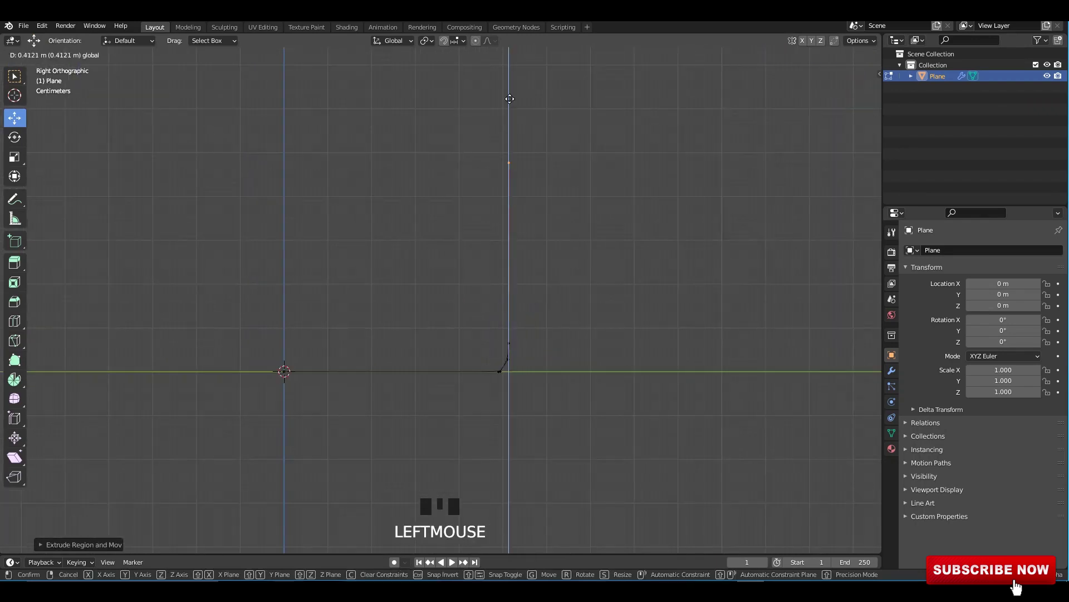
key("Tab")
scroll(568, 186, "down", 3)
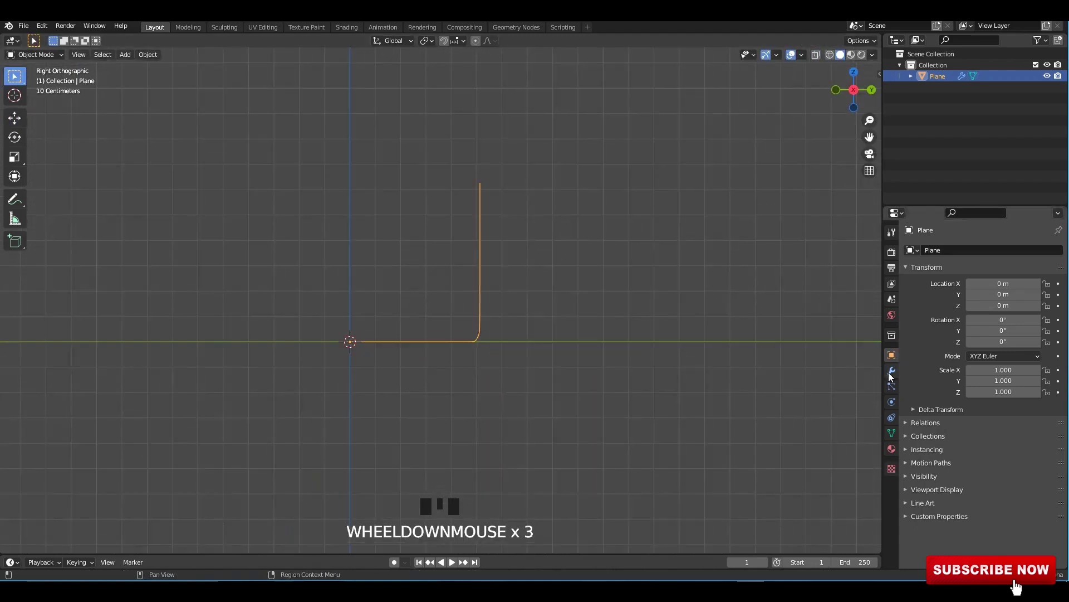
Step: Add a Screw modifier to the profile and place the Subdivision modifier after it
left_click(892, 371)
left_click(909, 270)
left_click(922, 250)
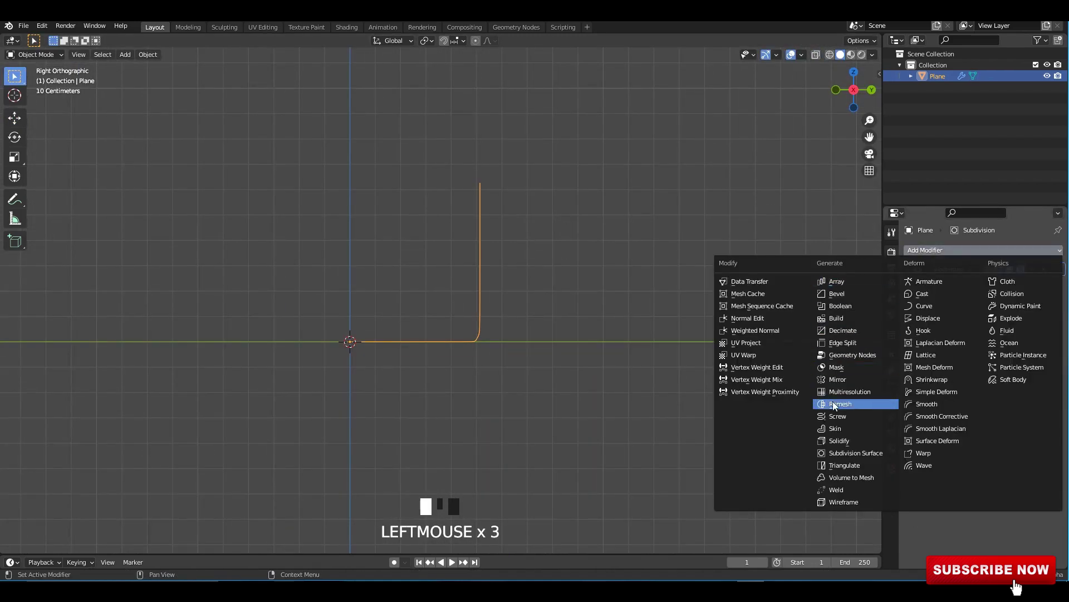
left_click(840, 416)
mouse_move(550, 266)
middle_mouse_down()
mouse_move(522, 296)
mouse_move(545, 266)
middle_mouse_up()
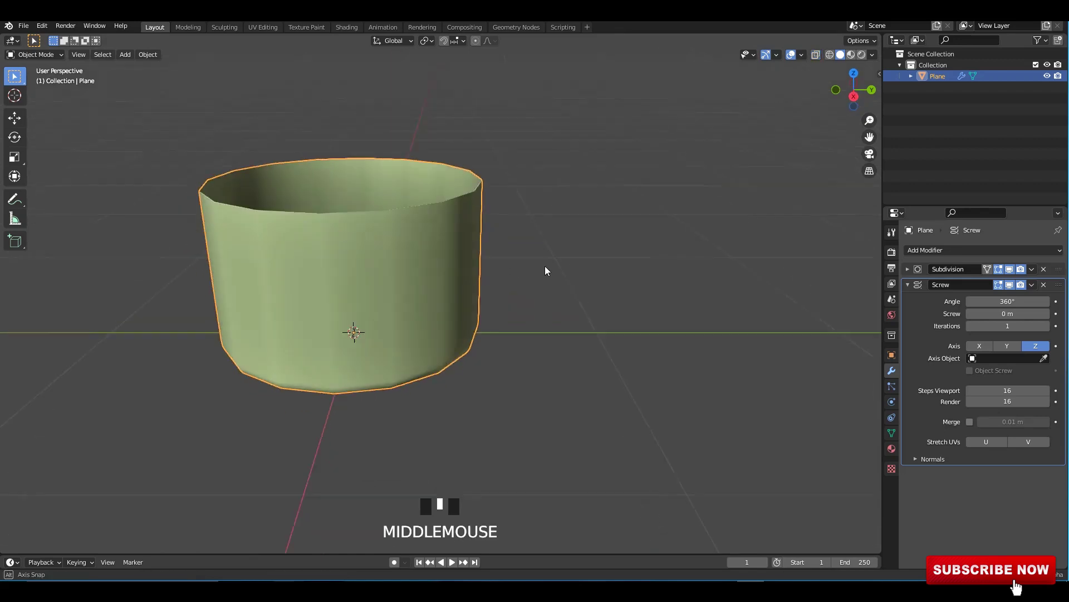
left_click(911, 285)
left_click_drag(1058, 270, 1059, 313)
Step: Raise the wall's top vertex vertically in right view with X-ray on to make the bottle body taller
key("Tab")
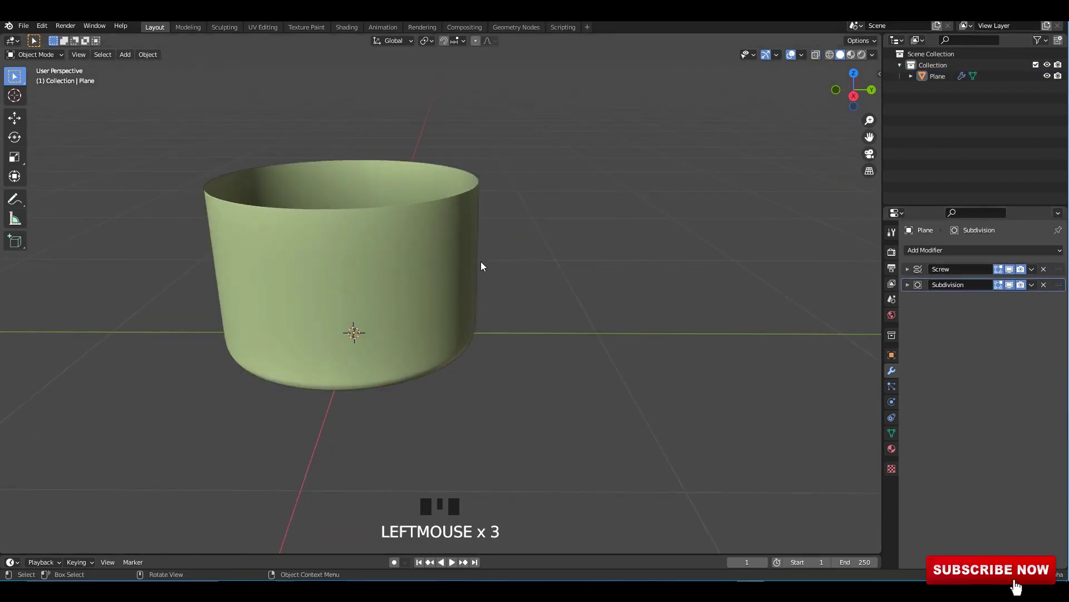
middle_click_drag(481, 262, 504, 253, "alt")
key("alt+z")
scroll(504, 253, "down", 2)
left_click_drag(471, 215, 574, 349)
middle_click_drag(573, 349, 535, 370, "shift")
left_click_drag(498, 327, 461, 163)
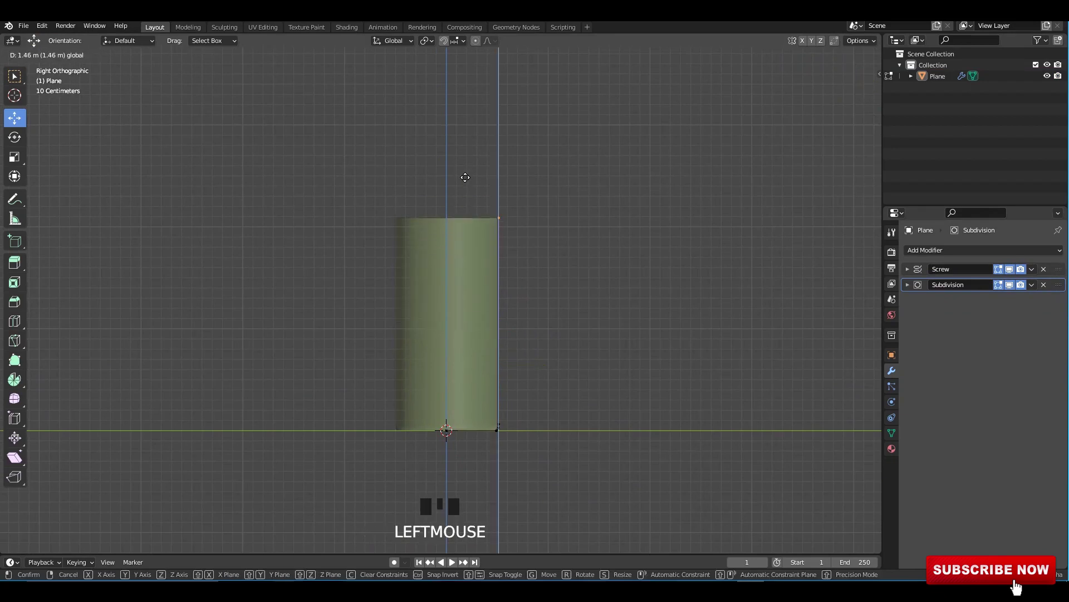
Step: Extrude two inward-sloping shoulder segments, the second about 0.19 m in and 0.27 m up, and nudge their shared vertex outward
scroll(468, 186, "up", 3)
middle_click_drag(468, 186, 488, 189, "shift")
scroll(571, 315, "up", 2, "shift")
key("e")
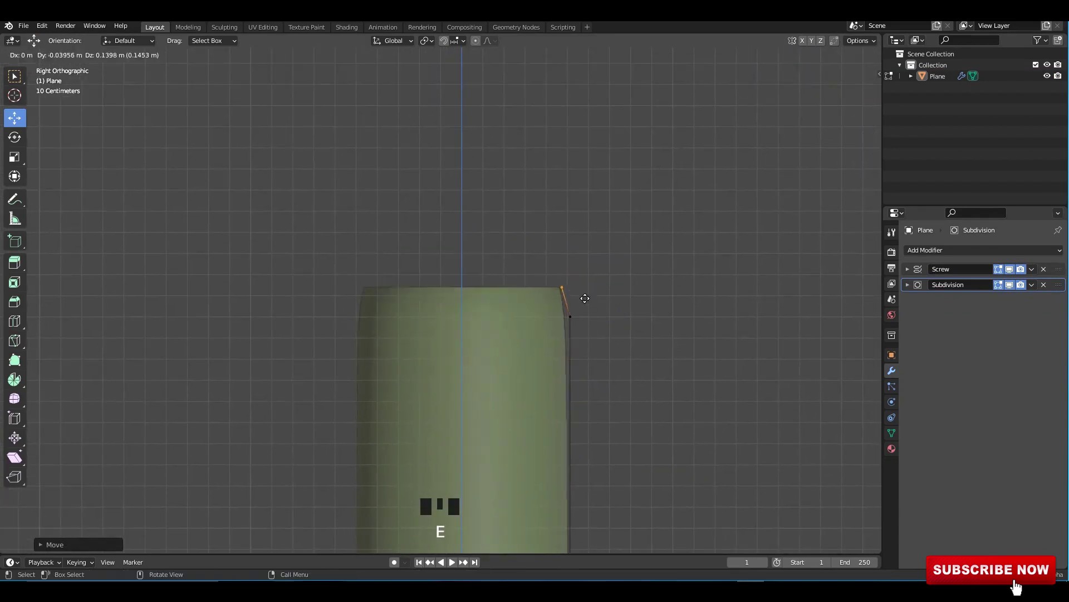
left_click(561, 259)
middle_click_drag(561, 260, 564, 299, "shift")
key("e")
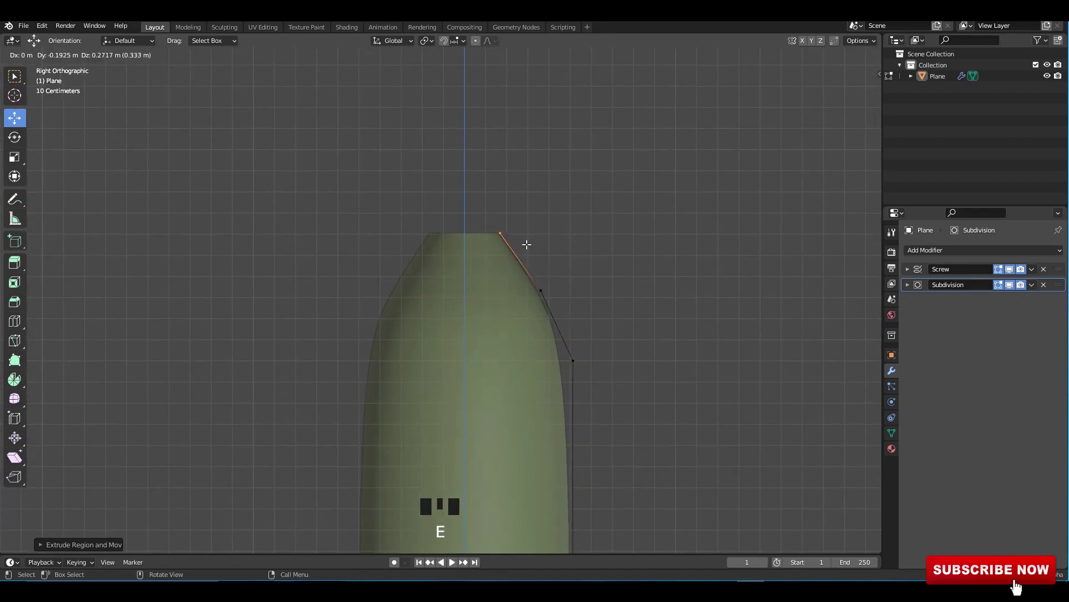
left_click(527, 243)
left_click(540, 289)
left_click_drag(579, 290, 584, 291)
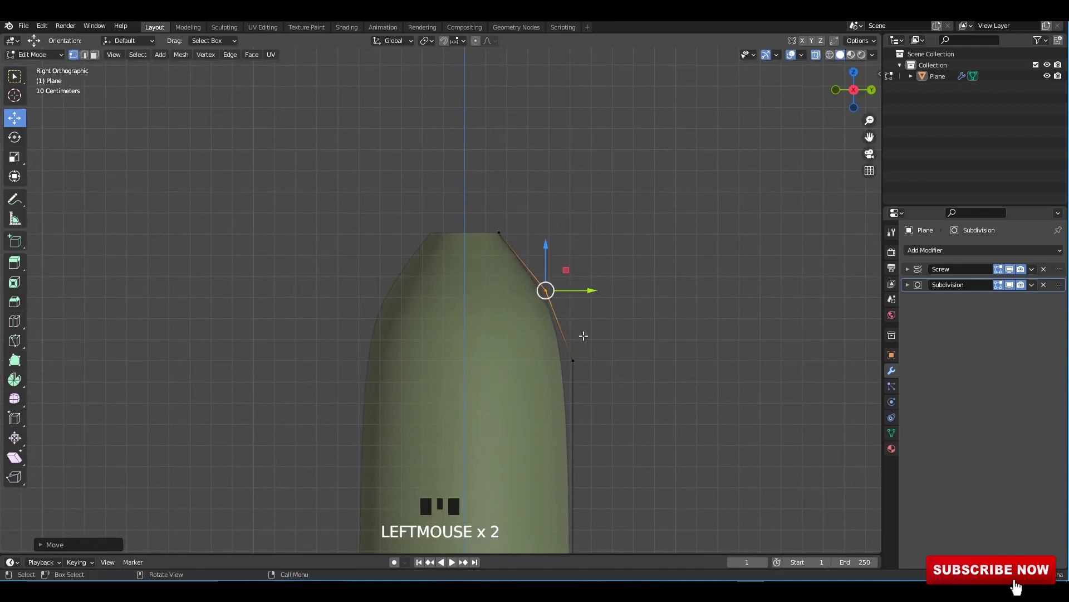
left_click(573, 361)
left_click_drag(607, 360, 610, 360)
key("ctrl+z")
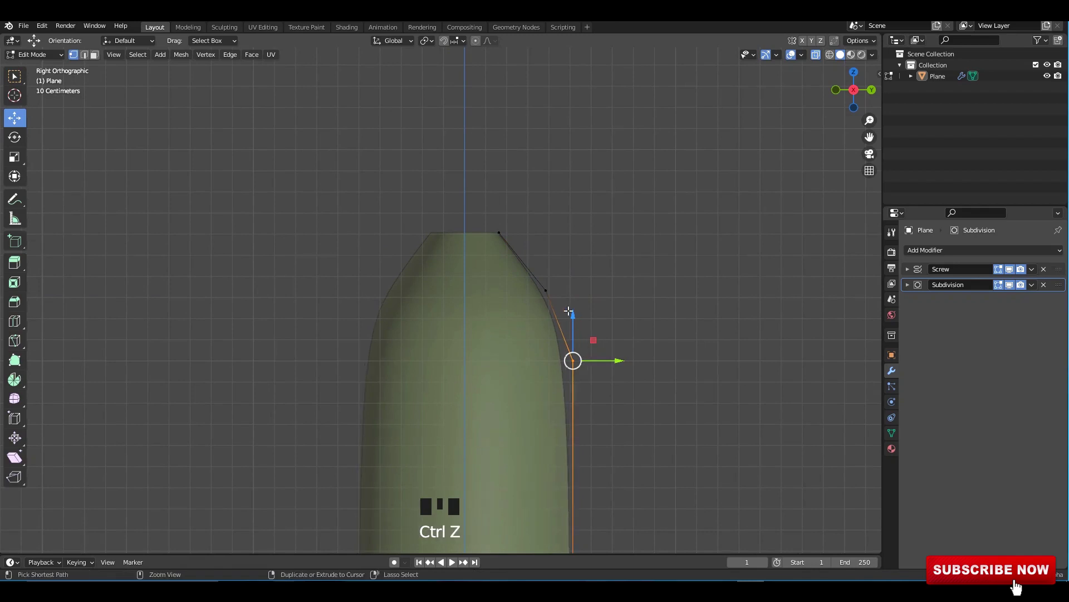
left_click_drag(539, 295, 577, 333)
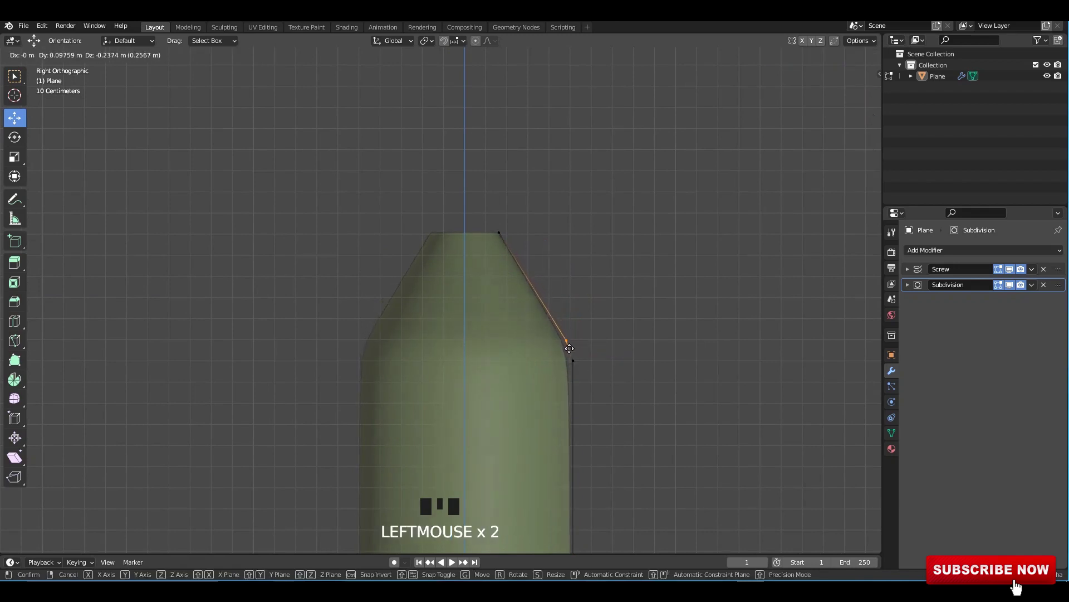
key("ctrl+z")
Step: Try lowering the vertex where the bottle's body meets the shoulder
scroll(613, 354, "down", 6)
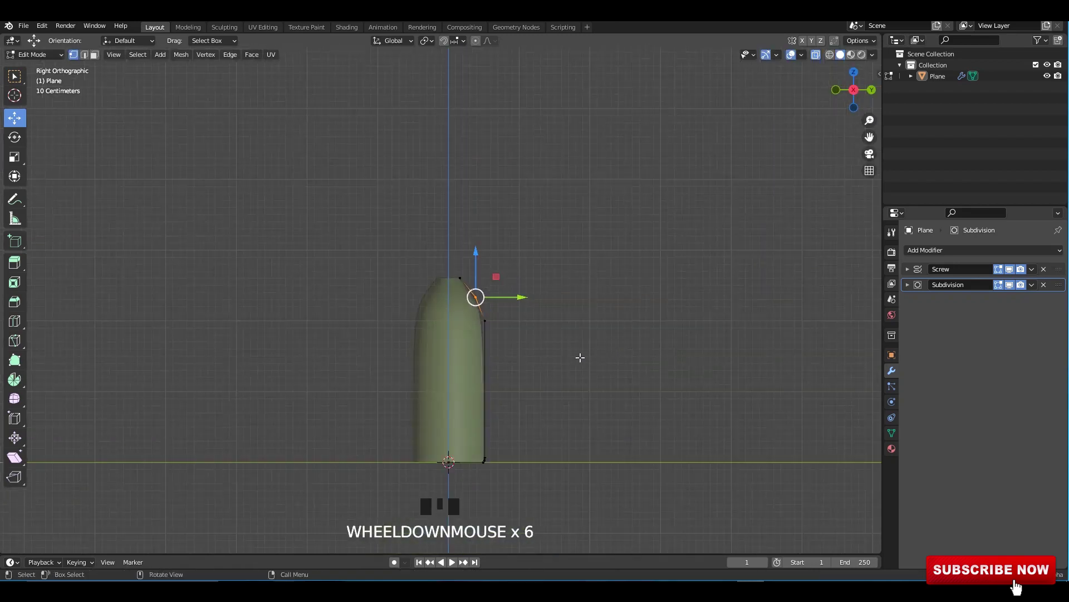
key("Tab")
scroll(584, 356, "up", 2)
key("Tab")
scroll(579, 348, "up", 4)
left_click(566, 312)
middle_click_drag(565, 318, 522, 246, "shift")
scroll(535, 348, "down", 3)
left_click_drag(515, 226, 525, 258)
scroll(510, 259, "up", 1)
middle_click_drag(506, 260, 491, 312, "shift")
scroll(491, 312, "up", 2)
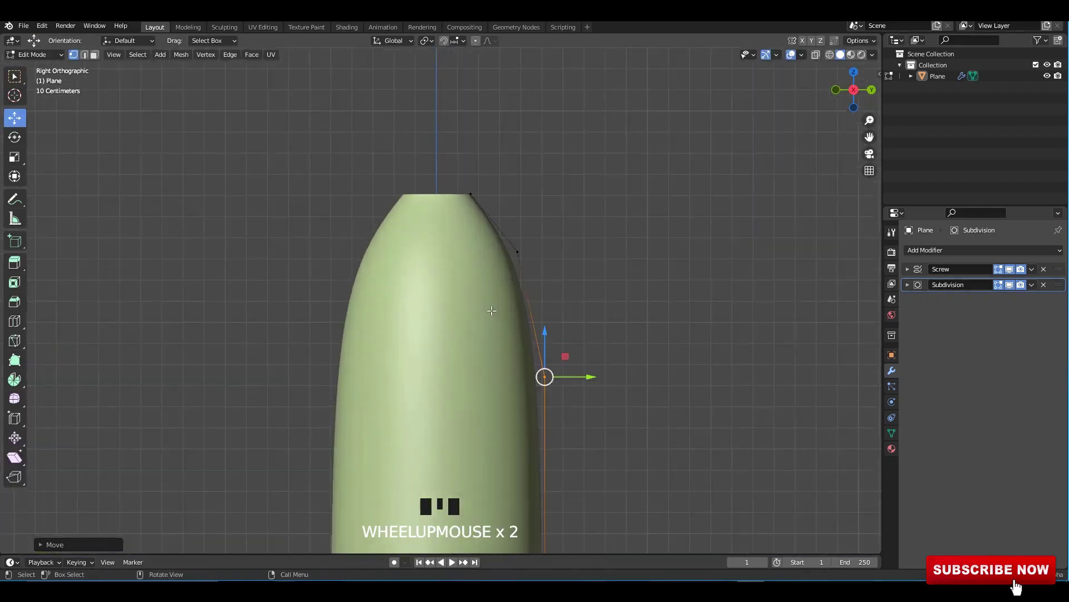
key("ctrl+z")
Step: Move the middle and top shoulder vertices outward along Y to broaden the shoulder
left_click_drag(555, 252, 566, 256)
left_click_drag(515, 193, 536, 195)
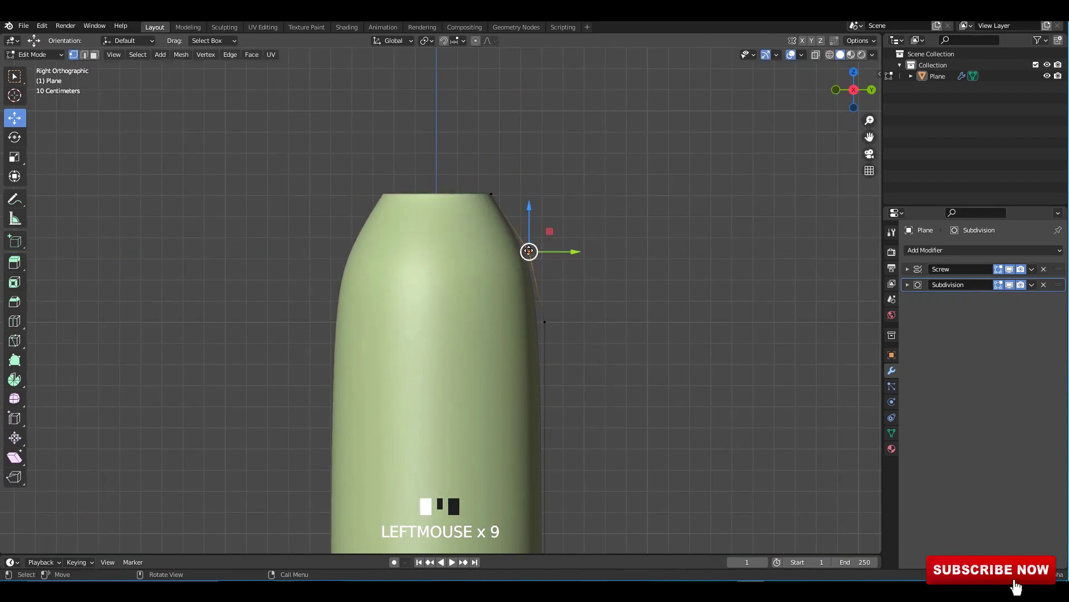
scroll(560, 309, "down", 4)
key("alt+z")
key("alt+z")
key("alt+z")
Step: Extrude the top shoulder vertex about 0.16 m inward and 0.36 m up to start the neck
middle_click_drag(559, 329, 519, 361, "shift")
key("alt+z")
left_click_drag(501, 267, 530, 322)
scroll(586, 322, "up", 2)
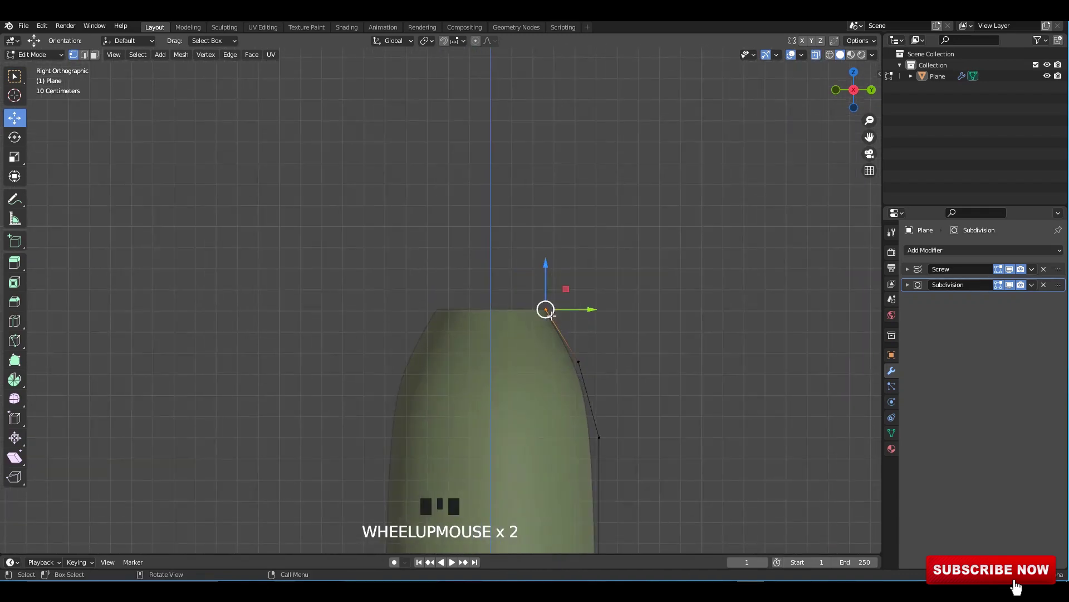
key("e")
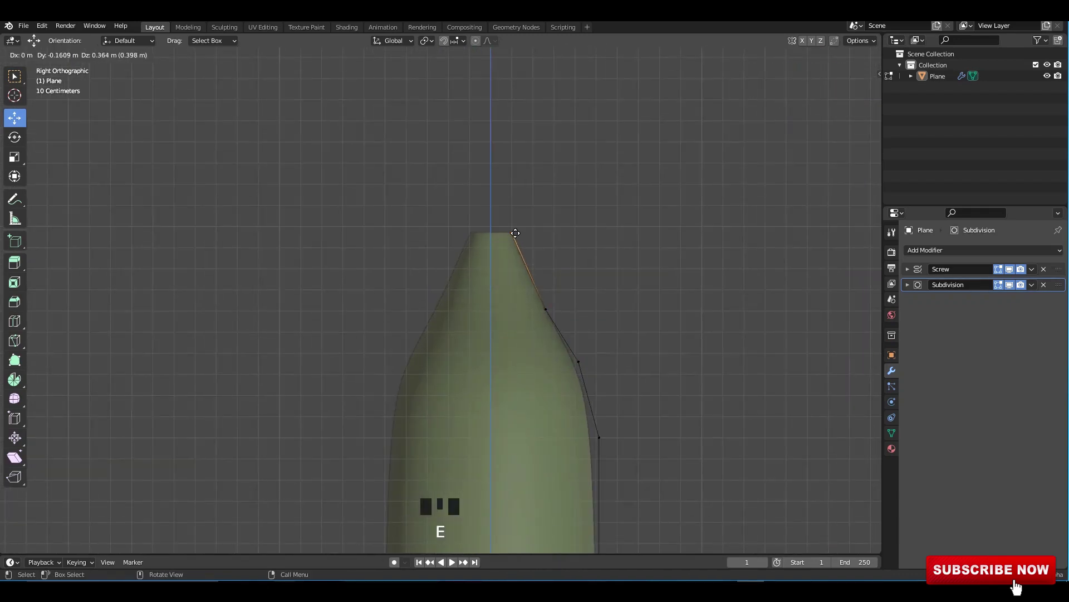
left_click(514, 228)
Step: Raise the vertex at the neck's base slightly, and shift the upper shoulder vertex outward along Y
scroll(526, 249, "down", 3)
middle_click_drag(533, 255, 521, 209, "shift")
key("alt+z")
key("alt+z")
left_click_drag(519, 241, 466, 272)
left_click_drag(478, 254, 477, 246)
scroll(514, 276, "up", 2)
middle_click_drag(514, 283, 503, 277, "shift")
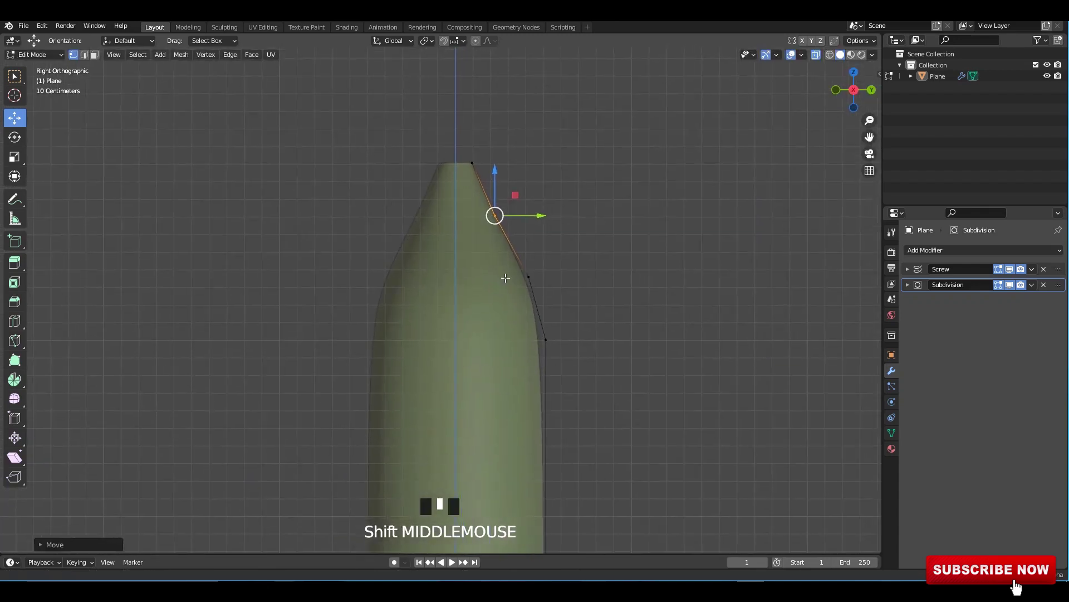
scroll(562, 270, "up", 1)
left_click(545, 270)
left_click_drag(546, 270, 556, 274)
Step: Try shifting the lower shoulder vertex where the straight wall ends
left_click(569, 348)
mouse_move(570, 312)
left_mouse_down()
mouse_move(574, 336)
mouse_move(574, 324)
left_mouse_up()
key("ctrl+z")
key("Tab")
scroll(554, 287, "down", 3)
key("alt+z")
scroll(480, 267, "down", 3)
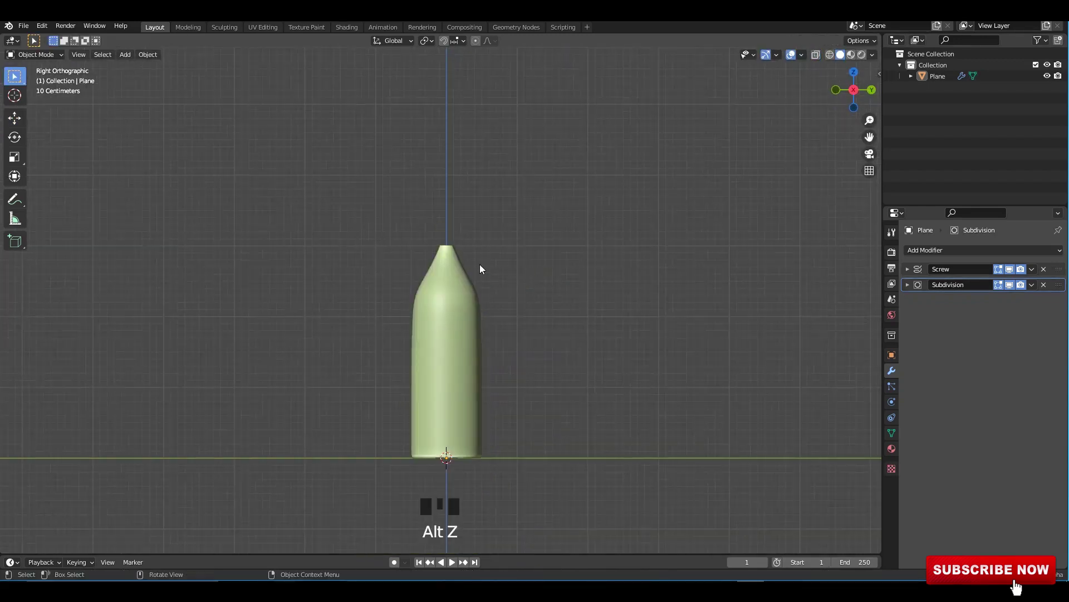
Step: Move the neck's top vertex outward and its base vertex inward along Y to form a nearly straight neck
key("Tab")
scroll(514, 253, "up", 4)
middle_click_drag(483, 186, 484, 232, "shift")
left_click_drag(451, 180, 540, 258)
scroll(518, 240, "up", 3)
left_click(515, 259)
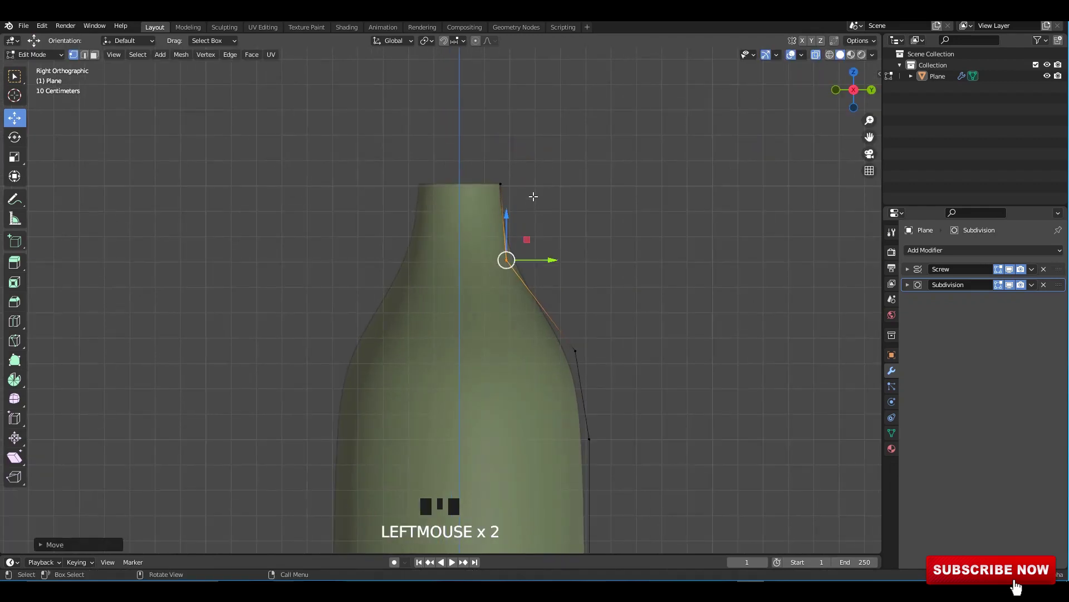
middle_click_drag(526, 201, 523, 243, "shift")
left_click(495, 226)
left_click_drag(535, 225, 536, 224)
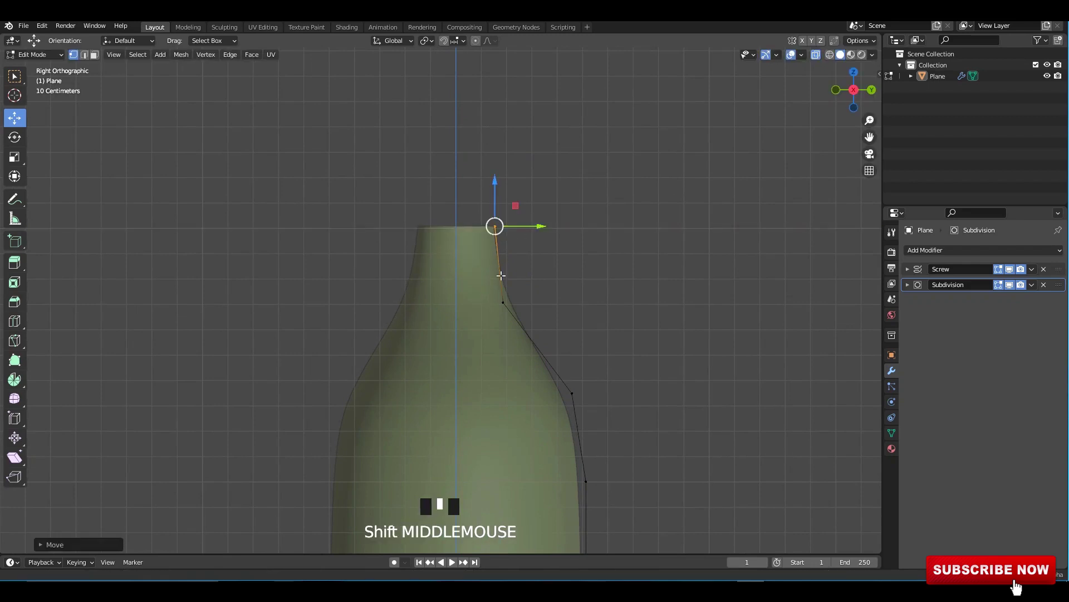
Step: Extrude the neck's top vertex straight up along Z to lengthen the neck
middle_click_drag(500, 275, 496, 305, "shift")
key("e")
right_click(498, 217)
left_click_drag(489, 212, 491, 147)
Step: Extrude a small bevel at the neck's top, about 0.01 m inward and 0.02 m up, and fine-tune its vertex
scroll(535, 196, "up", 5)
scroll(524, 200, "down", 1)
key("e")
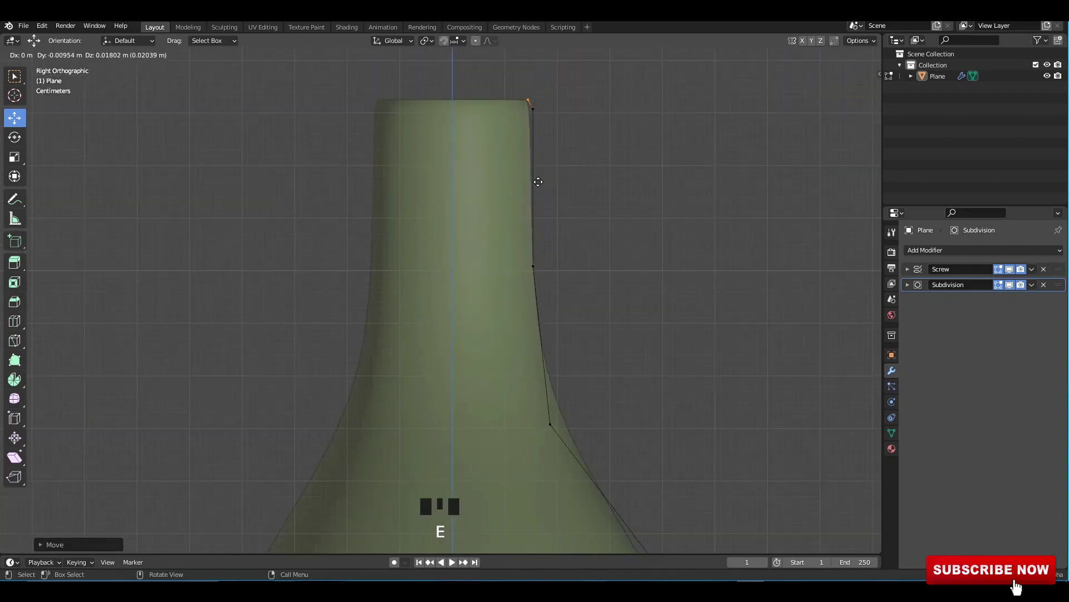
left_click(537, 179)
scroll(543, 111, "up", 3)
middle_click_drag(546, 92, 512, 272, "shift")
scroll(568, 159, "up", 1)
mouse_move(578, 121)
left_mouse_down()
mouse_move(585, 135)
mouse_move(594, 125)
mouse_move(584, 127)
left_mouse_up()
Step: Extrude the rim vertex inward, and extrude it again down into the neck to form an inner lip
key("e")
left_click(622, 146)
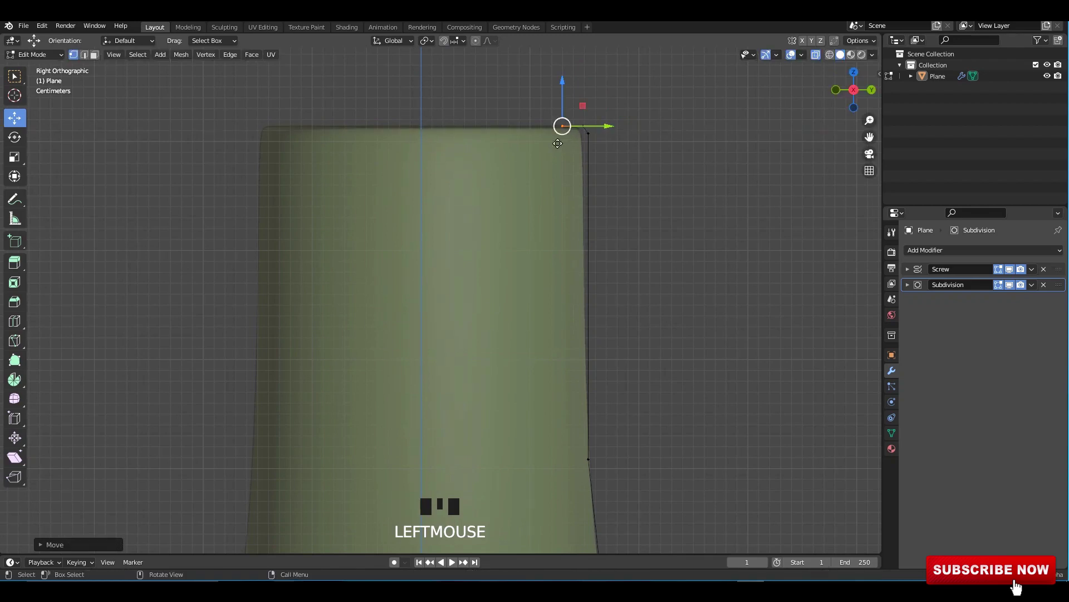
key("e")
left_click(583, 127)
key("alt+z")
key("Tab")
scroll(508, 275, "down", 4)
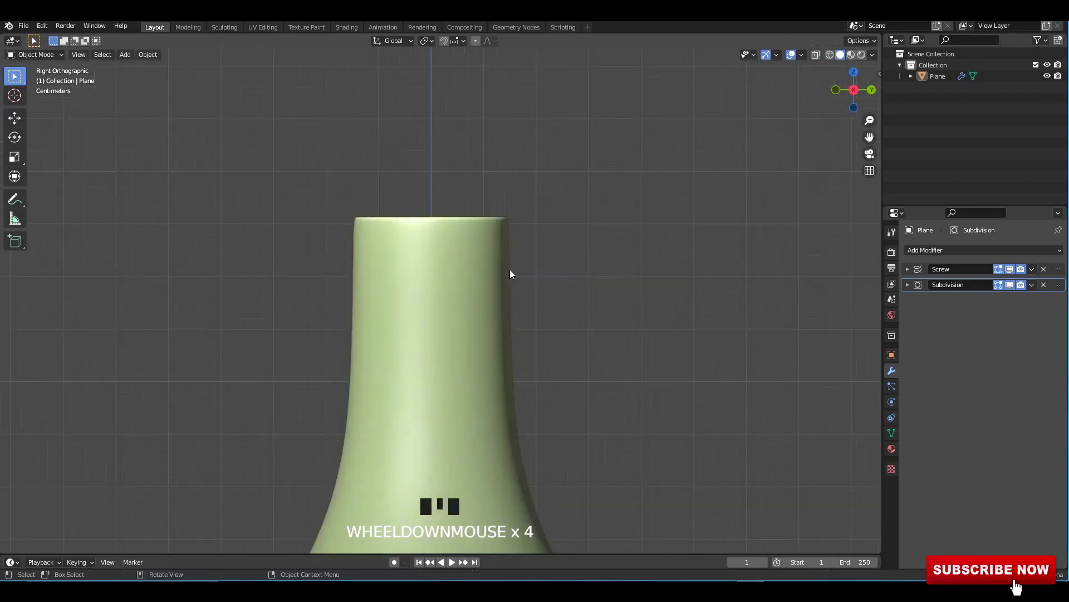
Step: Move the rim's outer top vertex outward along Y so it nearly lines up with the neck wall
scroll(494, 281, "up", 3)
key("Tab")
key("alt+z")
middle_click_drag(513, 227, 487, 357, "shift")
scroll(487, 357, "up", 6)
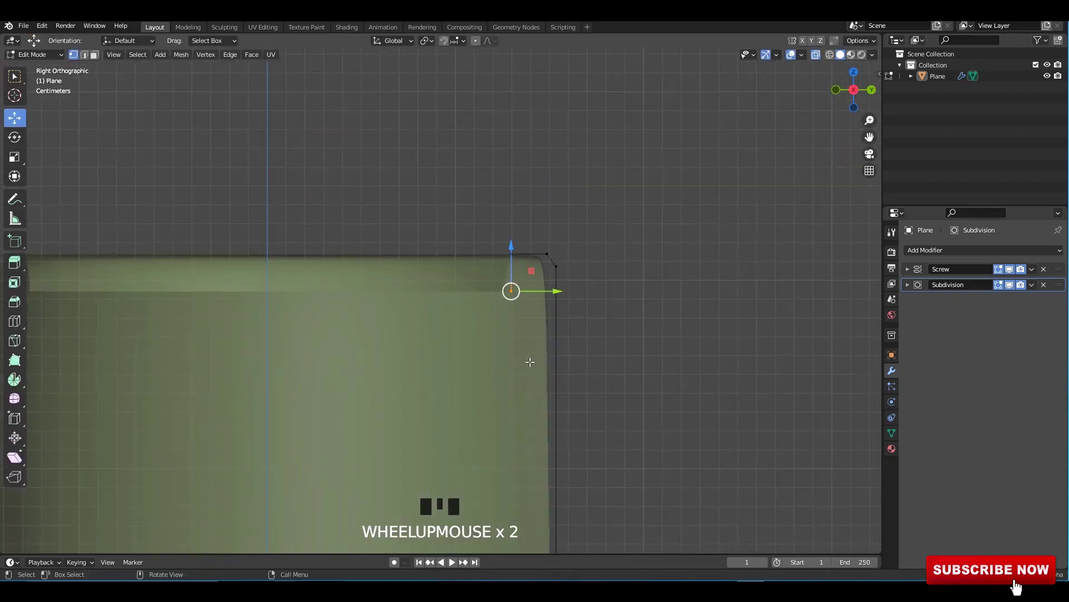
left_click(678, 226)
left_click_drag(667, 231, 670, 247)
key("ctrl+z")
left_click_drag(641, 169, 678, 216)
left_click_drag(669, 204, 688, 209)
left_click(582, 227)
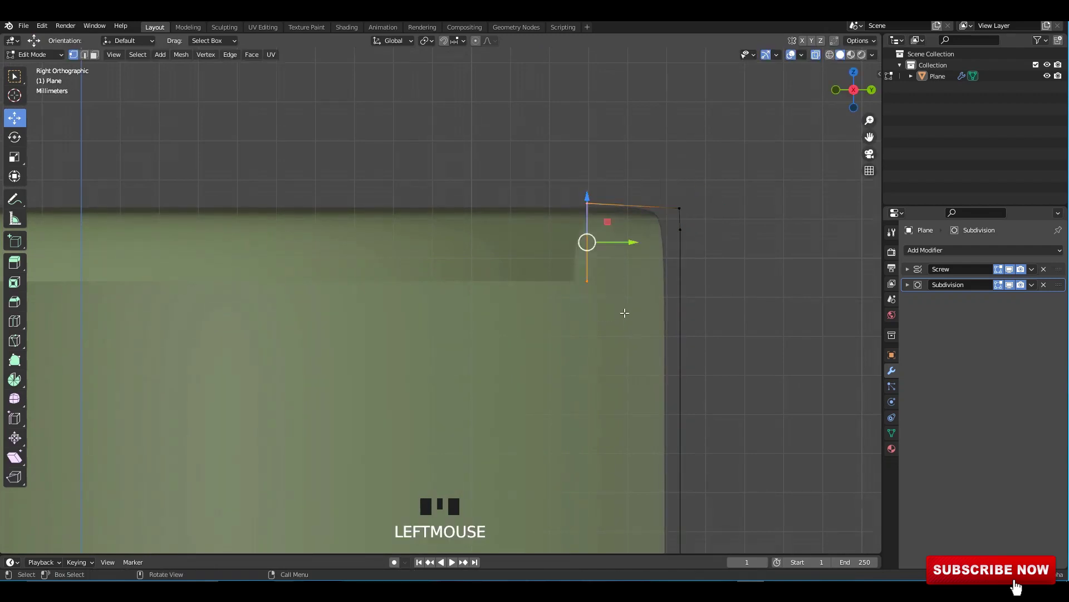
Step: Lower all the shoulder and neck vertices together along Z to shorten the bottle slightly
scroll(621, 311, "down", 3)
key("Tab")
scroll(626, 270, "down", 4)
middle_click_drag(626, 270, 529, 282, "shift")
scroll(487, 255, "down", 4)
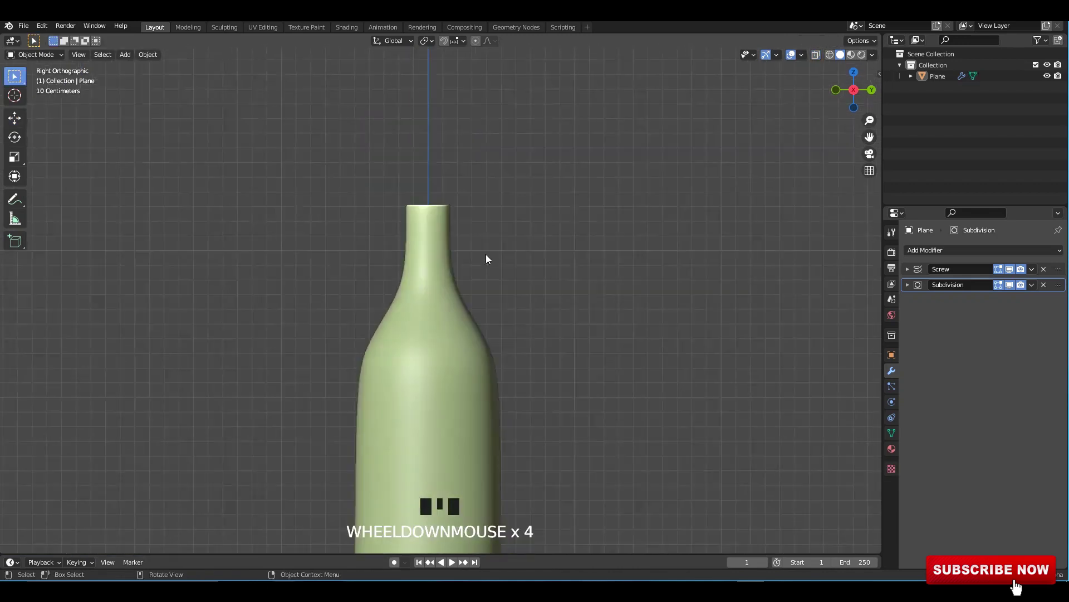
middle_click_drag(490, 253, 574, 275, "shift")
key("Tab")
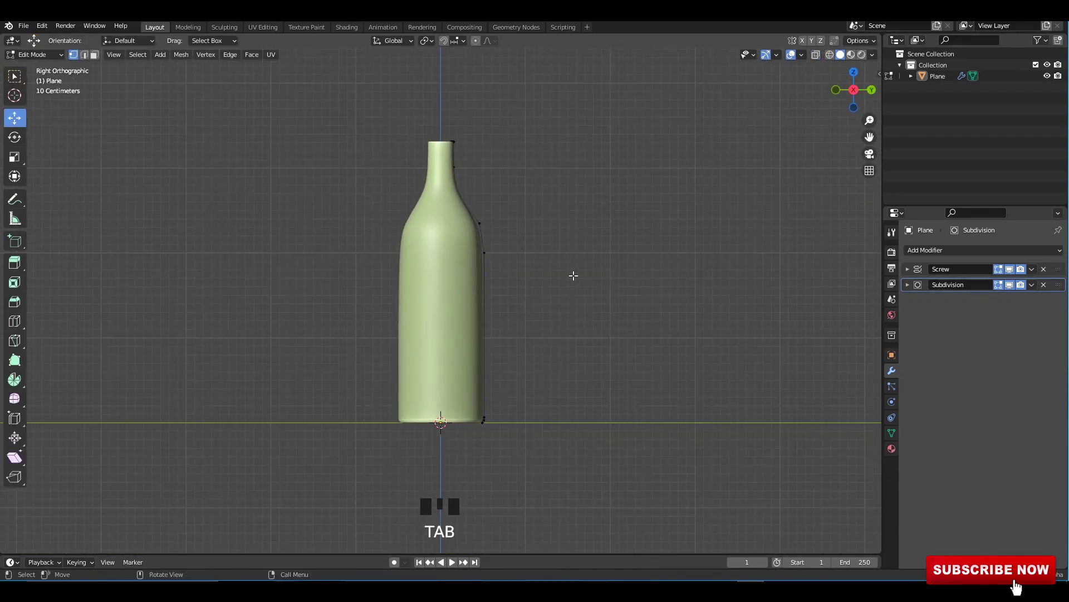
key("alt+z")
left_click(468, 187)
left_click_drag(460, 137, 460, 150)
key("alt+z")
key("Tab")
Step: Duplicate the bottle object in place
left_click(482, 296)
left_click(480, 303)
key("shift+d")
right_click(499, 368)
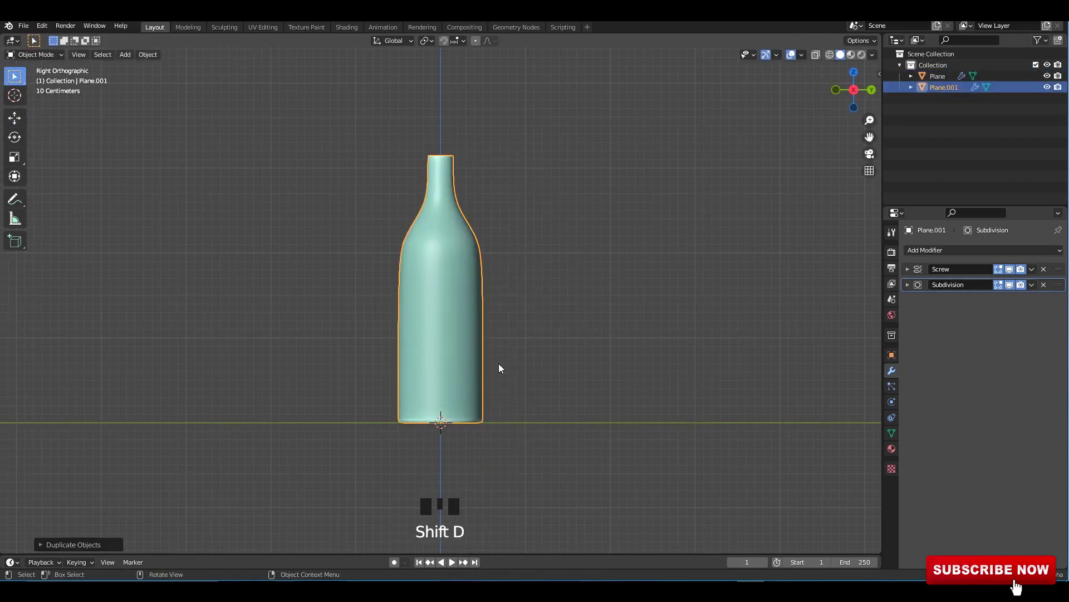
Step: Lower the duplicate's shoulder and neck vertices along Z to make a shorter bottle
key("Tab")
left_click_drag(469, 192, 468, 192)
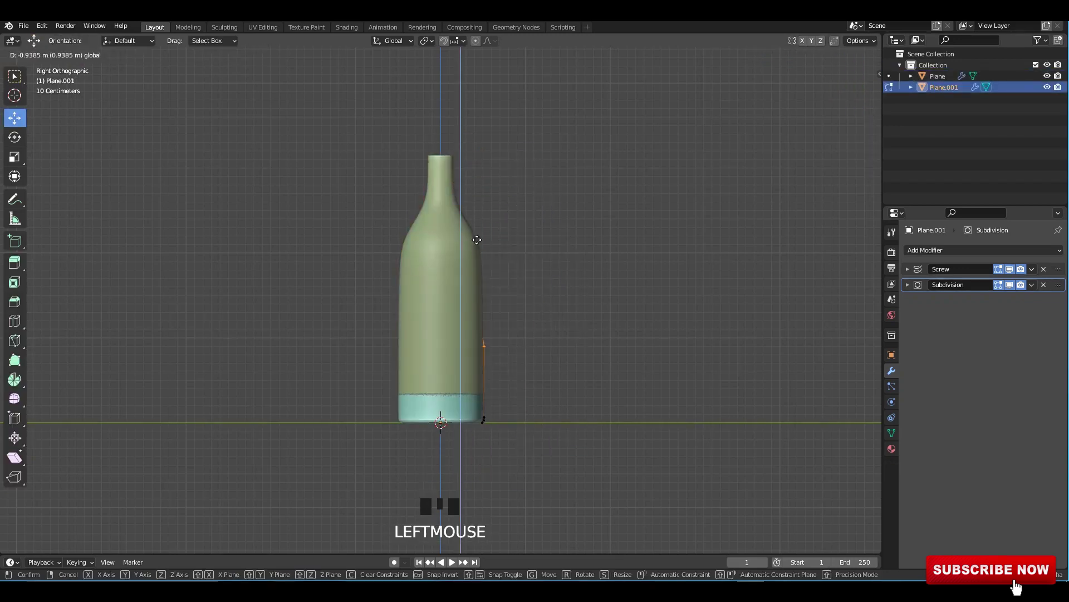
left_click_drag(477, 240, 477, 239)
key("alt+z")
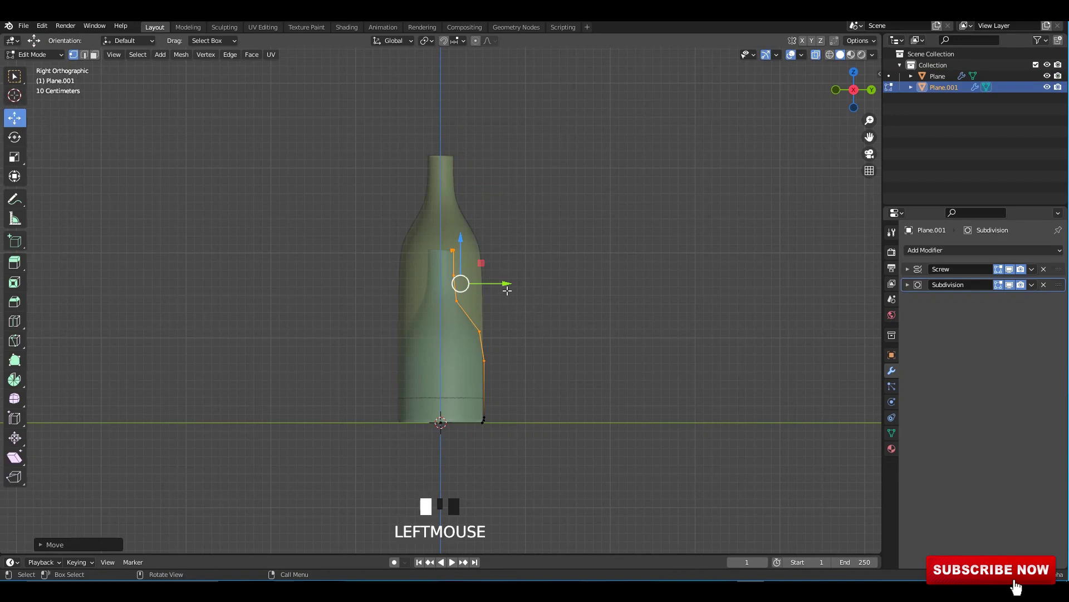
Step: Move the shorter bottle along Y until it stands beside the taller one
key("Tab")
left_click(15, 119)
left_click(434, 353)
left_click(483, 418)
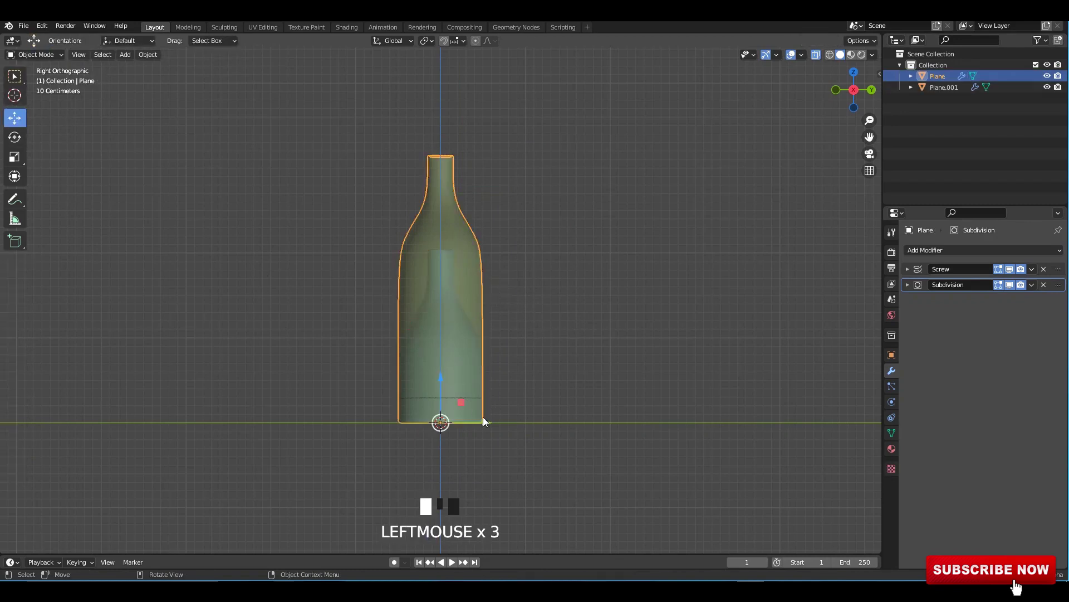
left_click_drag(487, 421, 569, 442)
left_click(569, 441)
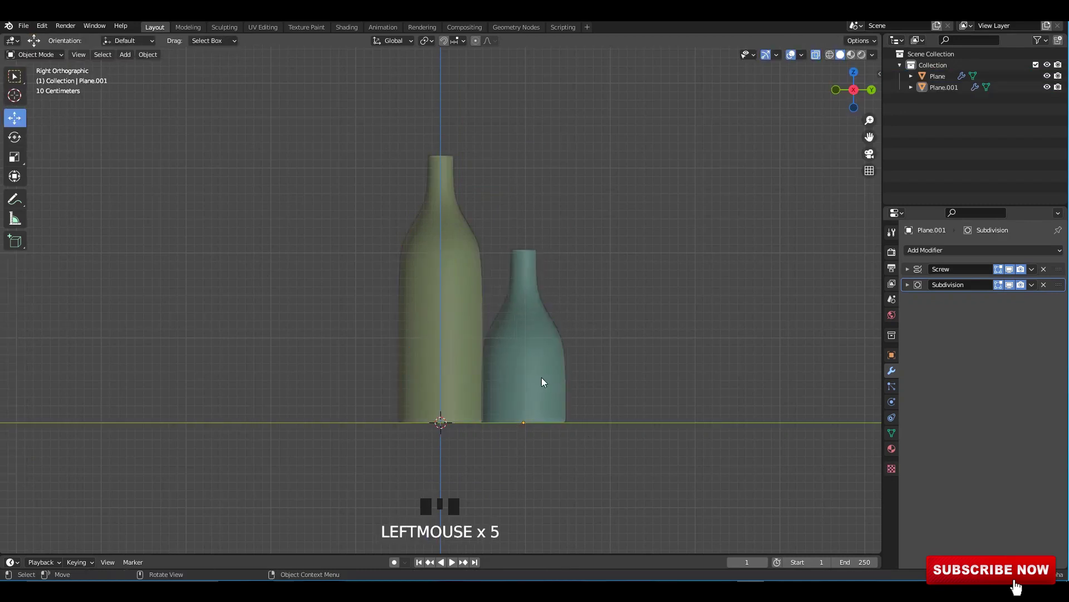
Step: Raise the shorter bottle's shoulder and neck vertices along Z to make its body taller
left_click(562, 379)
key("Tab")
key("alt+z")
scroll(581, 386, "up", 2)
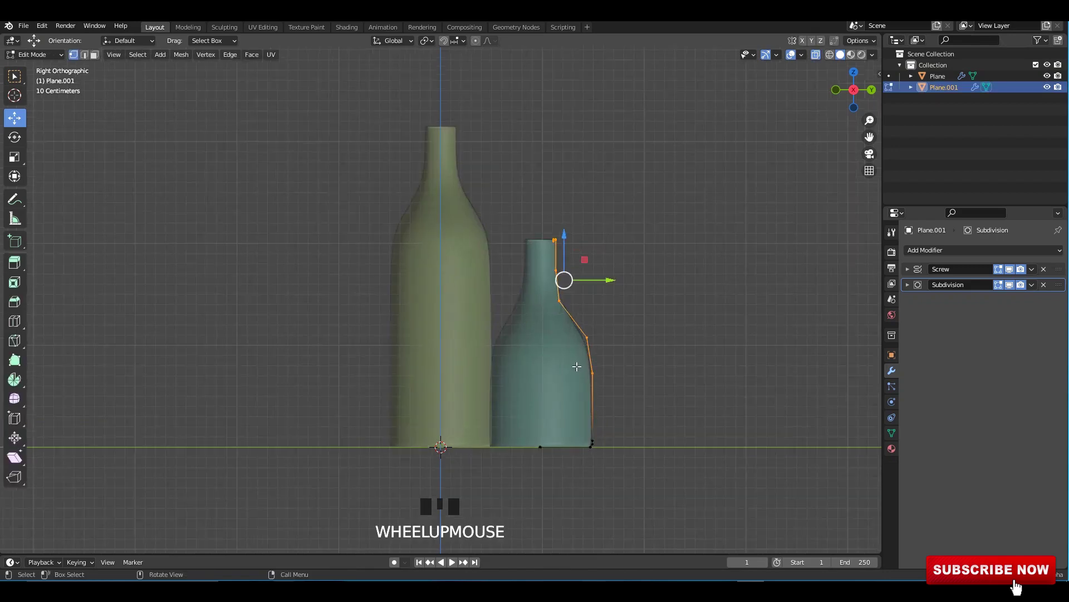
middle_click_drag(557, 334, 450, 194, "shift")
scroll(450, 194, "up", 1, "shift")
left_click_drag(450, 194, 625, 407)
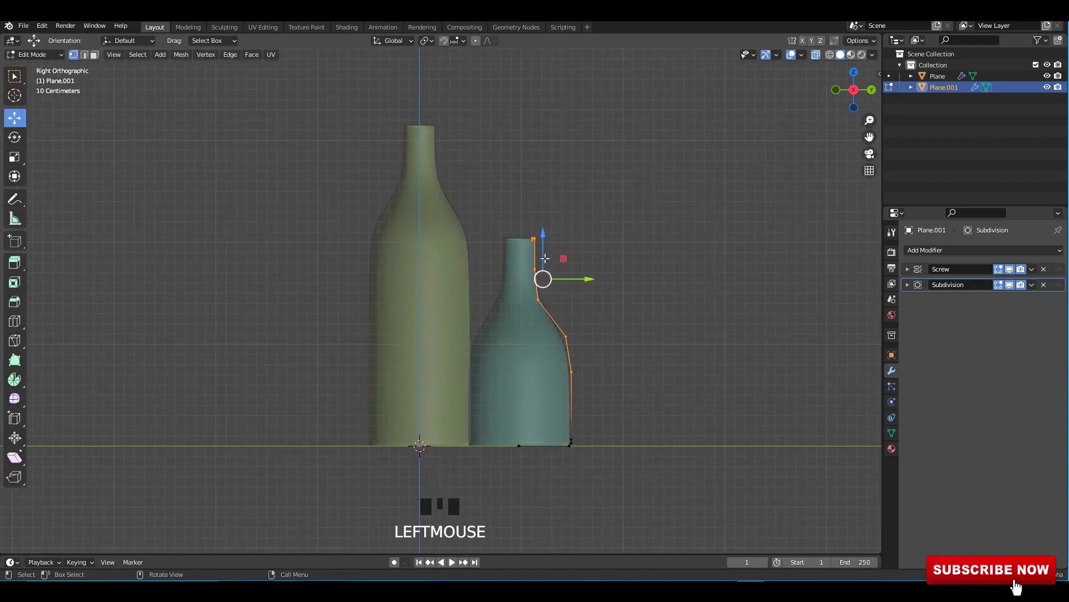
left_click_drag(543, 239, 533, 178)
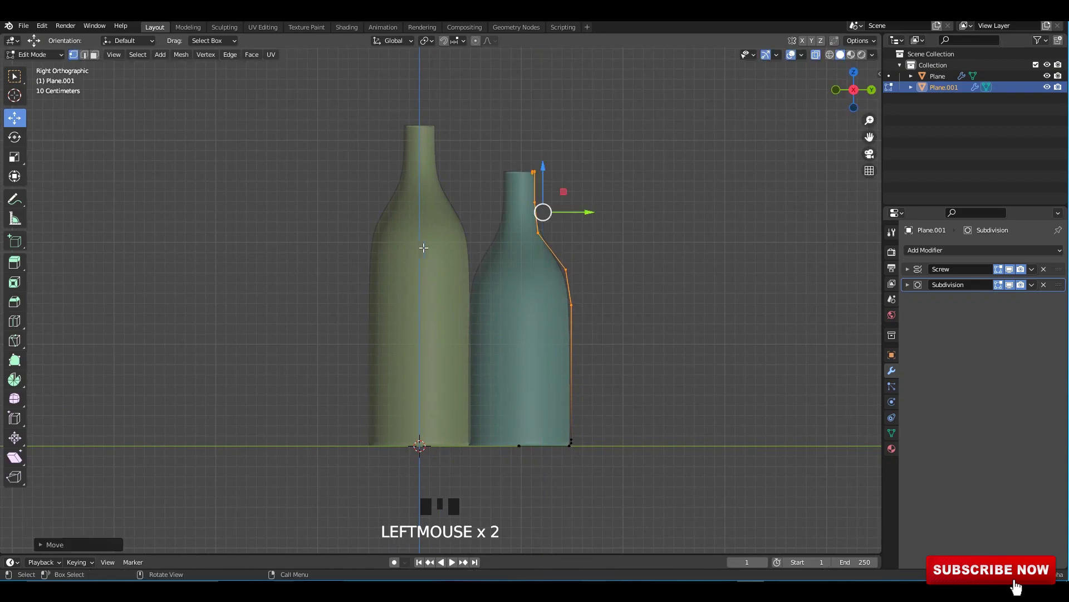
Step: Raise the taller bottle's shoulder and neck vertices along Z to lengthen its body
key("Tab")
left_click(420, 209)
key("Tab")
left_click_drag(317, 79, 501, 291)
left_click_drag(437, 127, 438, 87)
key("Tab")
key("Tab")
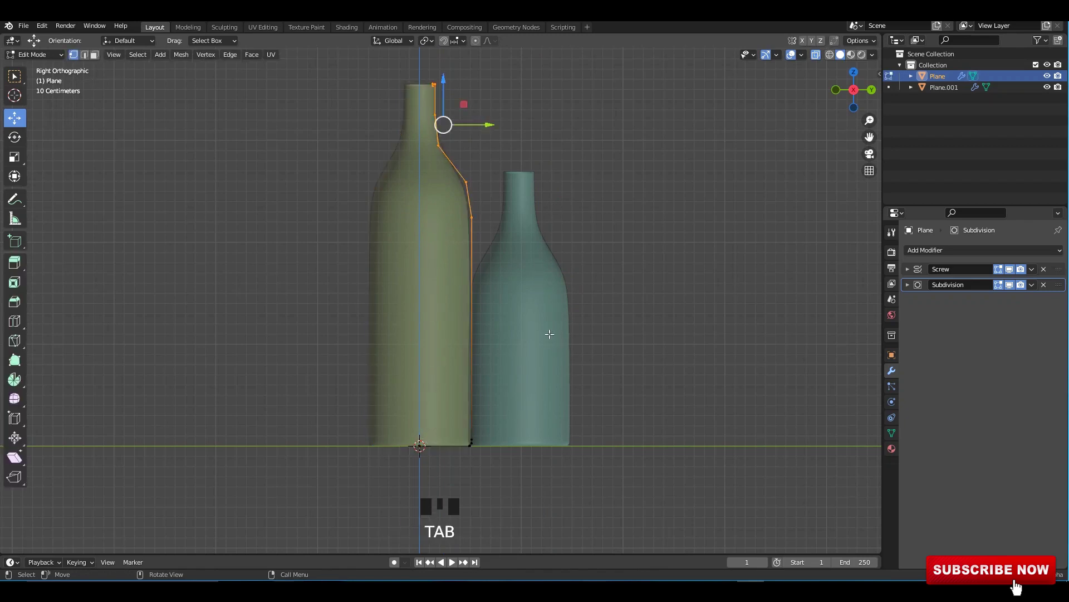
Step: Lower only the neck vertices of the shorter bottle slightly along Z, and return to Object Mode
key("Tab")
left_click(549, 333)
key("Tab")
scroll(540, 327, "up", 2)
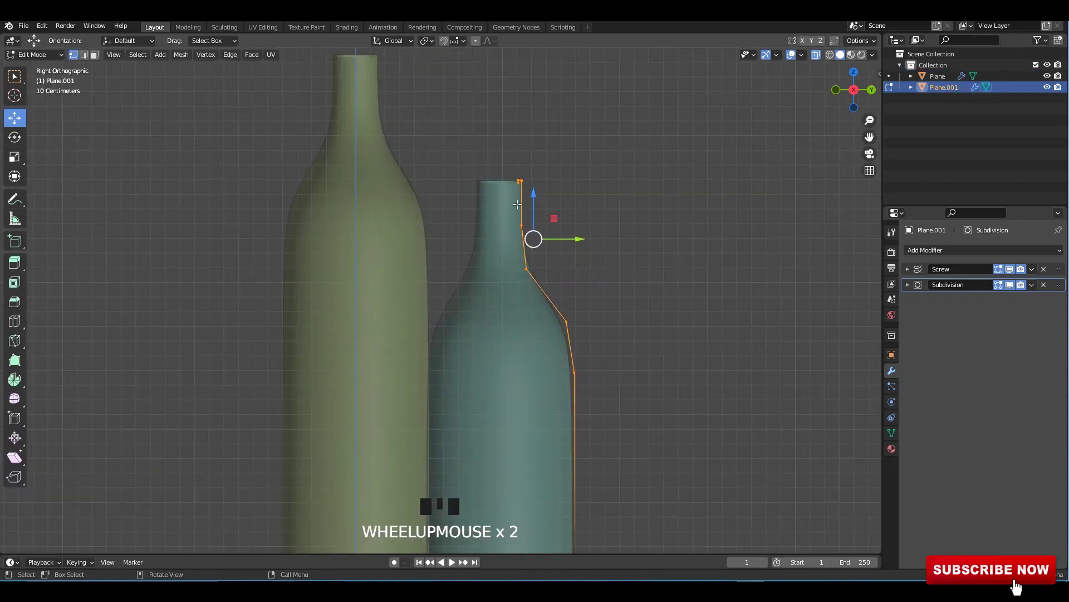
left_click_drag(504, 170, 575, 278)
left_click_drag(525, 157, 523, 186)
key("alt+z")
key("alt+z")
key("alt+z")
key("Tab")
left_click(604, 263)
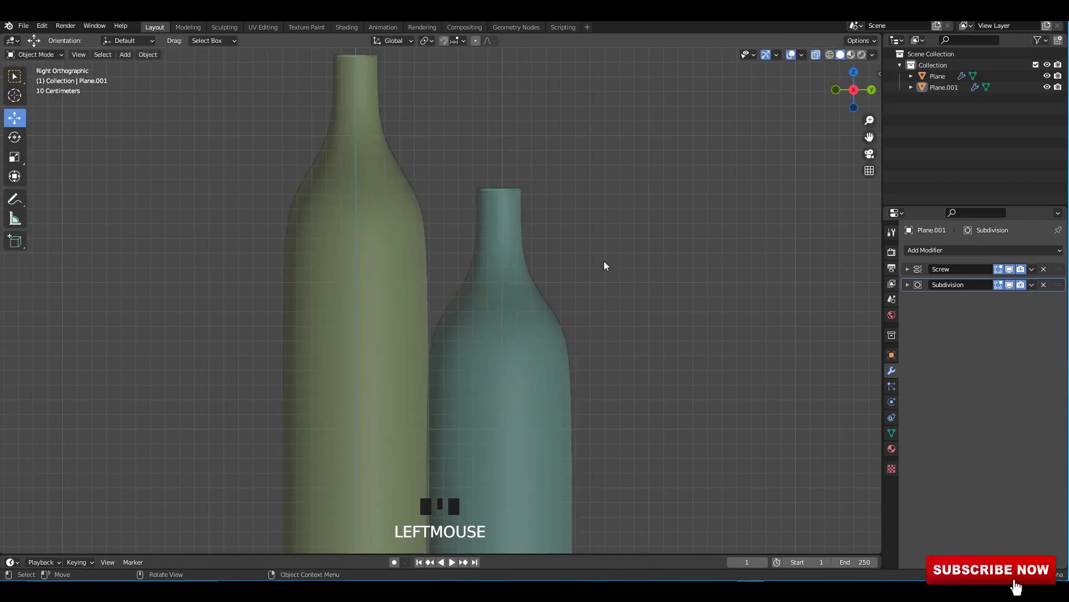
Step: Try duplicating the shorter bottle's base vertices and moving the copy outward along Y
scroll(526, 270, "down", 5)
middle_click_drag(526, 273, 566, 284)
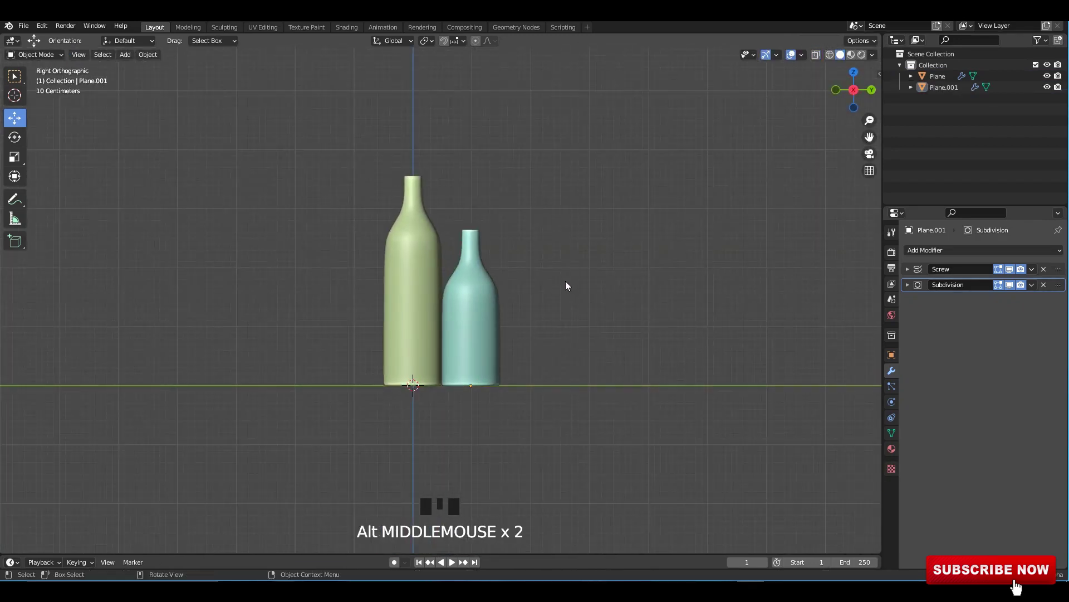
mouse_move(507, 247)
middle_mouse_down()
mouse_move(527, 292)
mouse_move(508, 291)
middle_mouse_up()
key("Tab")
middle_click_drag(508, 290, 580, 284, "alt")
key("alt+z")
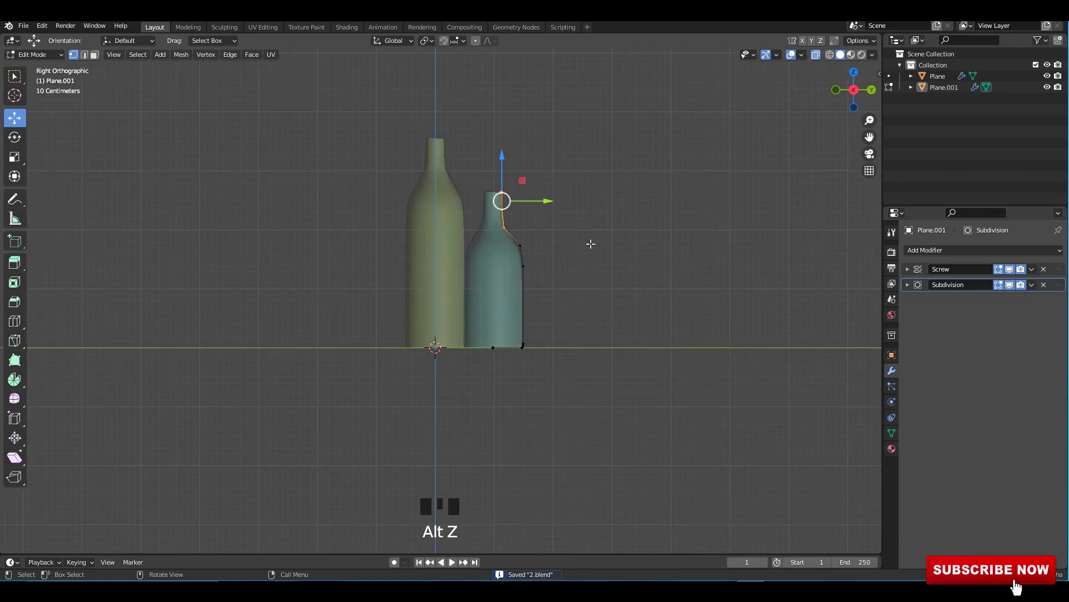
mouse_move(607, 147)
left_mouse_down()
mouse_move(462, 401)
mouse_move(613, 361)
left_mouse_up()
left_click_drag(616, 443, 429, 292)
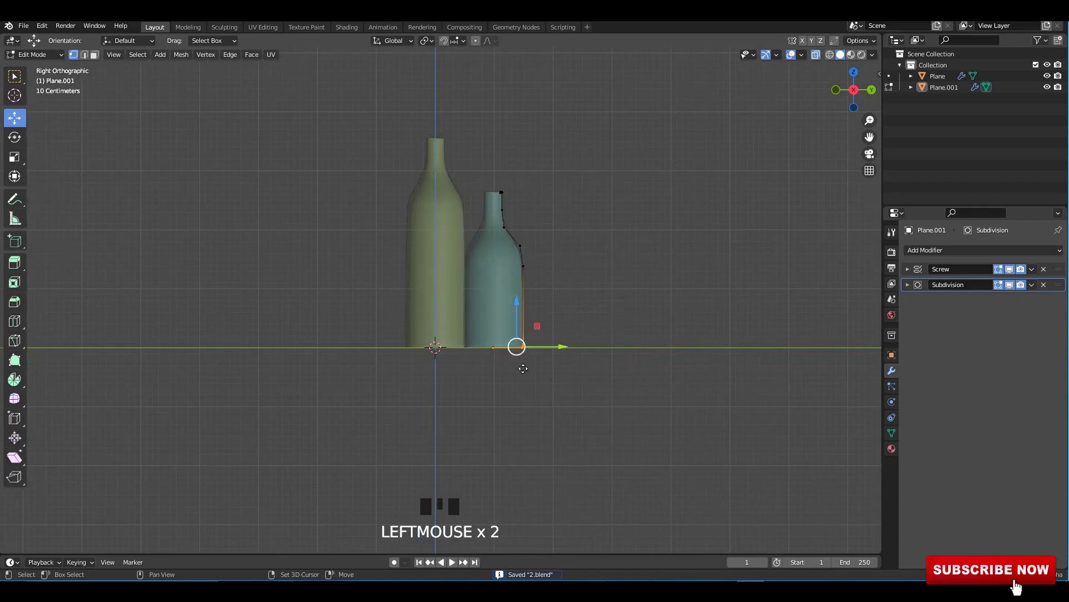
key("shift+d")
right_click(530, 375)
middle_click_drag(531, 375, 621, 353)
key("alt+z")
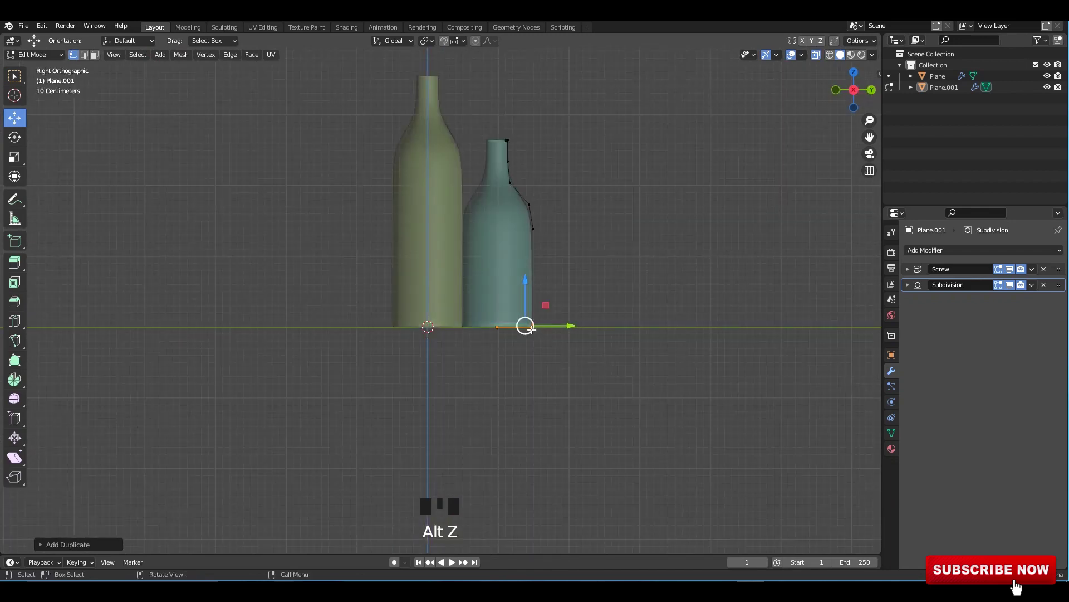
left_click_drag(552, 328, 642, 327)
key("ctrl+z")
key("ctrl+z")
middle_click_drag(574, 346, 558, 388, "alt")
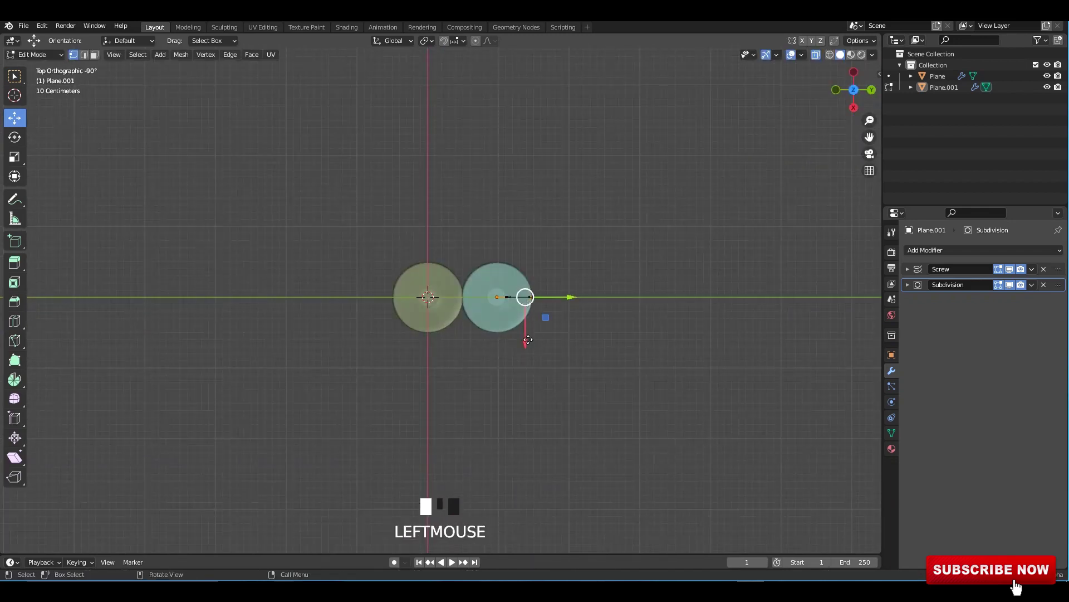
key("Tab")
middle_click_drag(519, 352, 499, 333)
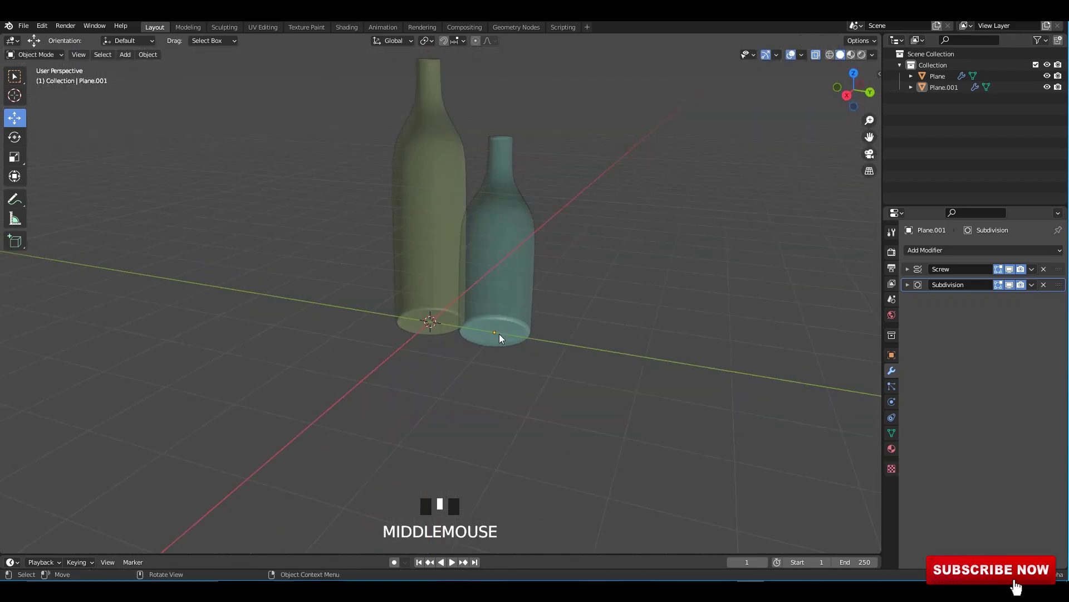
left_click(504, 339)
double_click(514, 340)
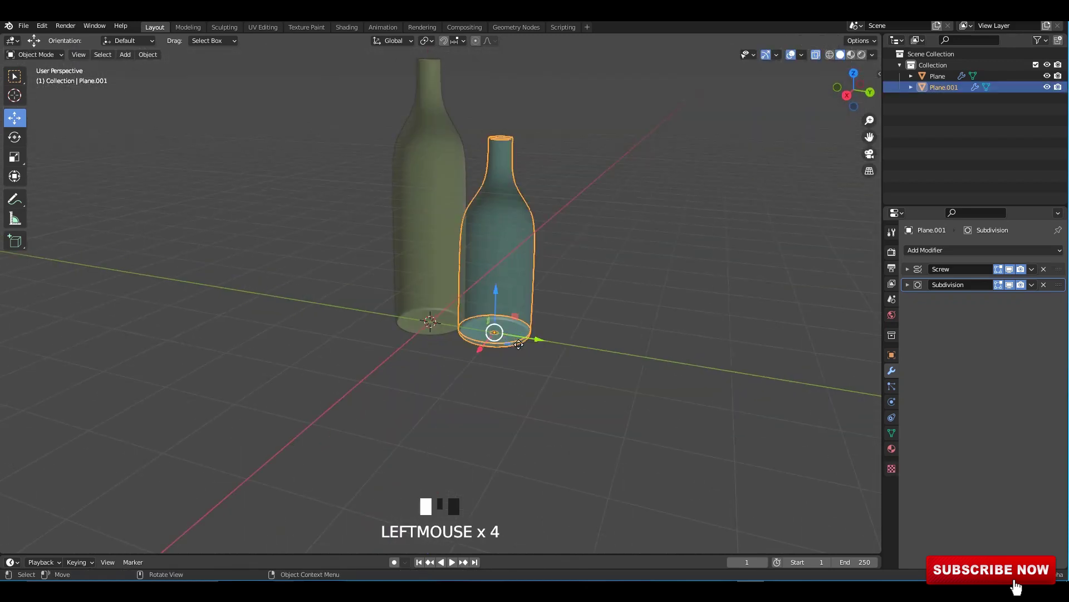
key("ctrl+z")
key("ctrl+z")
key("ctrl+z")
key("ctrl+z")
key("ctrl+z")
key("ctrl+z")
key("ctrl+z")
key("ctrl+z")
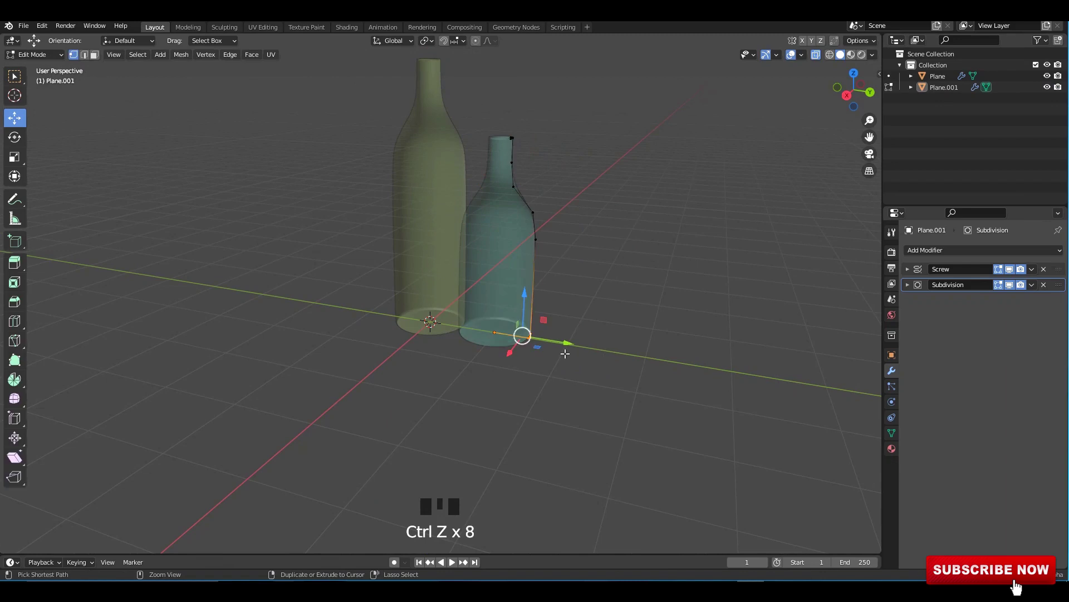
key("Tab")
key("Tab")
key("alt+z")
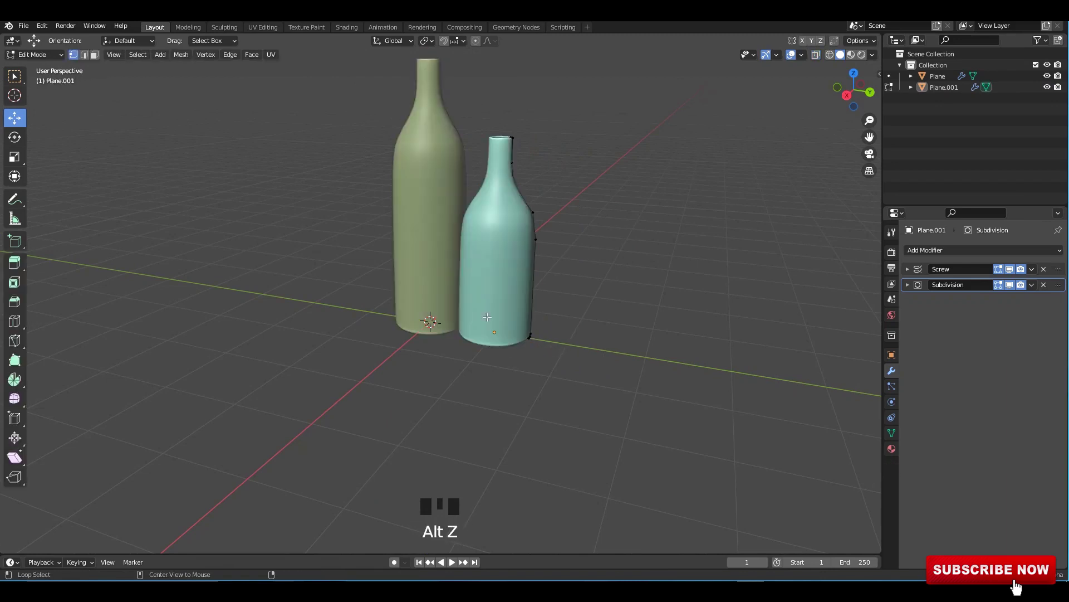
Step: Duplicate the shorter bottle in top view and place the copy in front of the taller bottle along X
middle_click_drag(527, 320, 512, 333, "alt")
key("alt+z")
key("Tab")
left_click(510, 300)
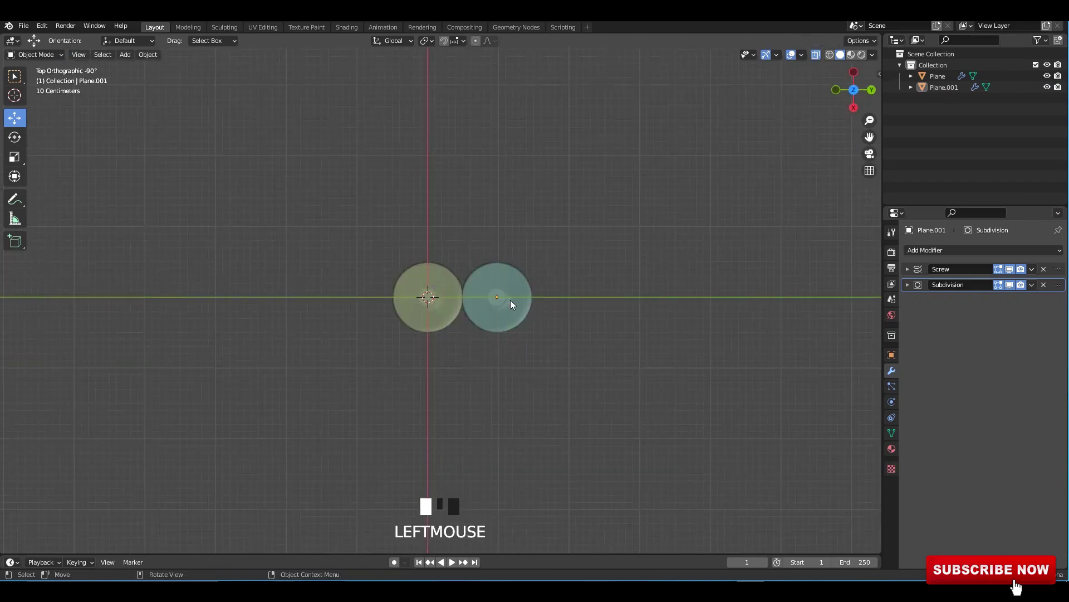
key("shift+d")
left_click(424, 371)
left_click(430, 382)
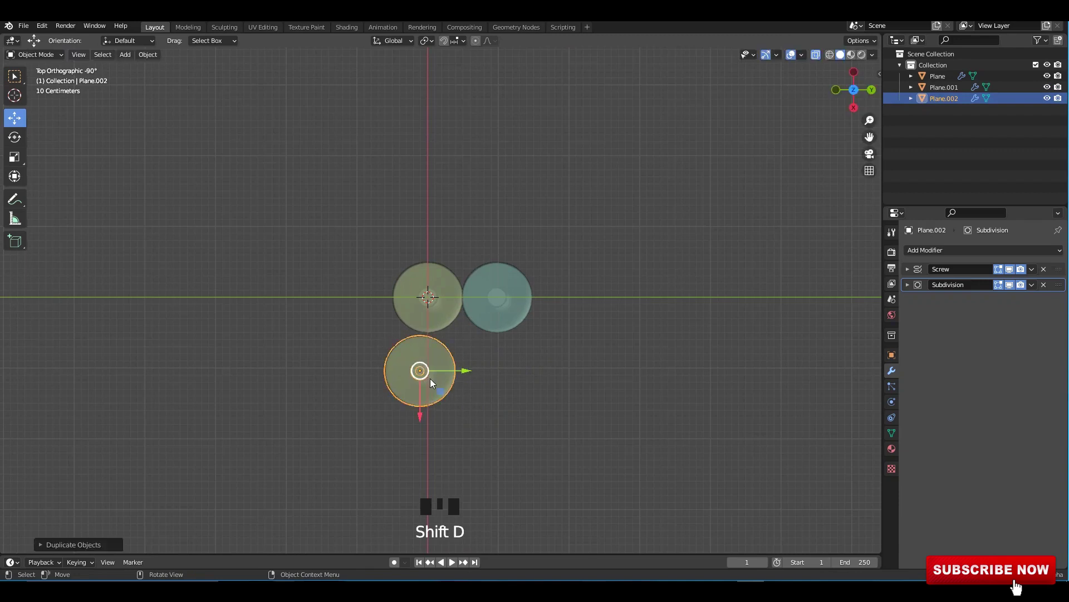
Step: Try removing the front bottle copy's profile vertices above the base with Delete Faces and Dissolve Edges
middle_click_drag(452, 366, 508, 353, "alt")
key("alt+z")
key("alt+z")
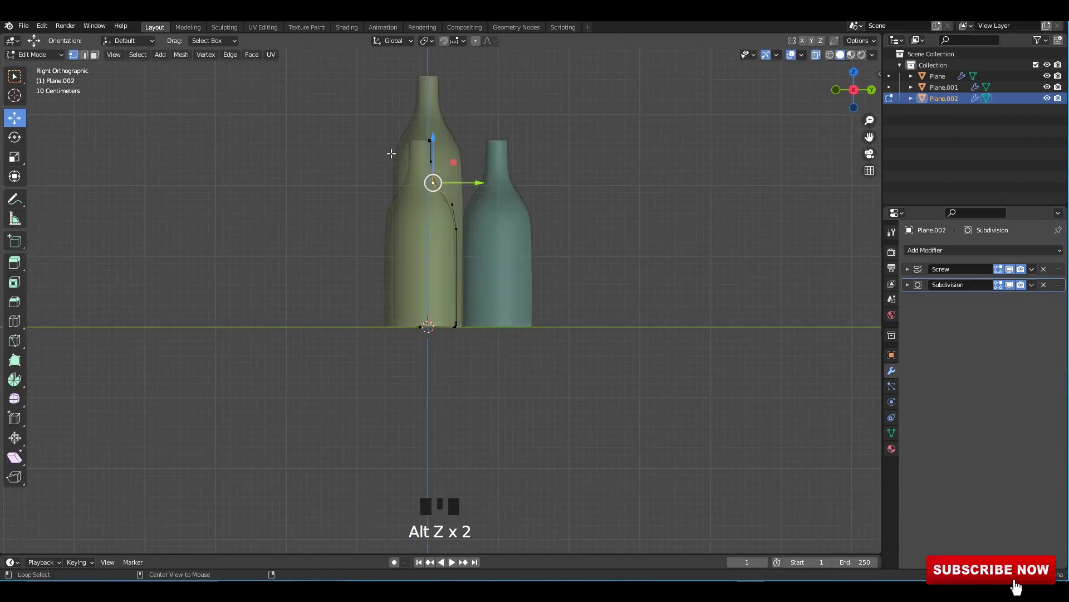
left_click_drag(370, 121, 490, 315)
key("x")
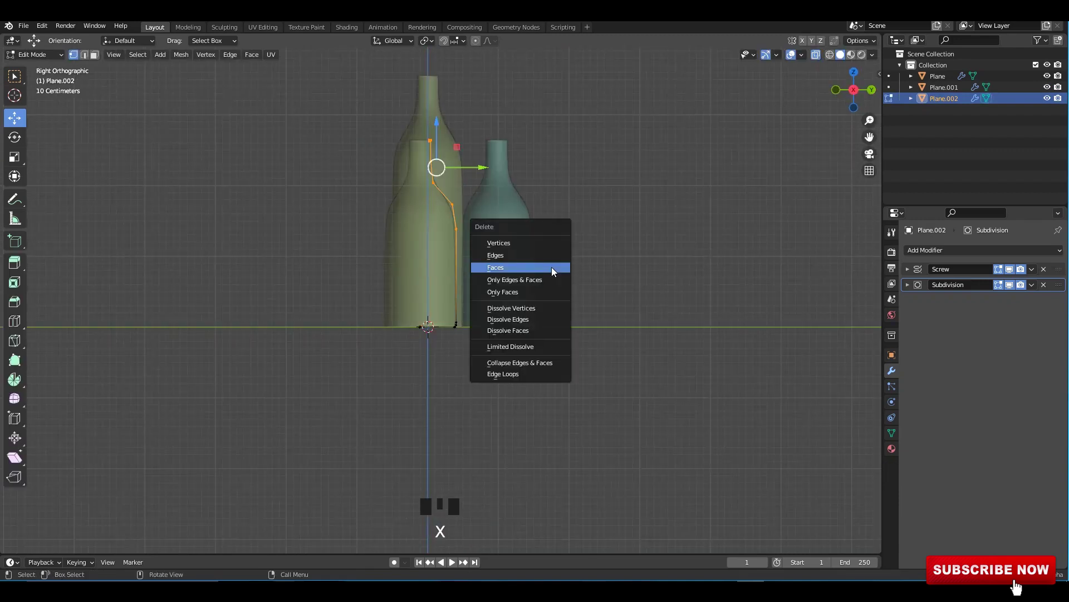
left_click(554, 271)
key("x")
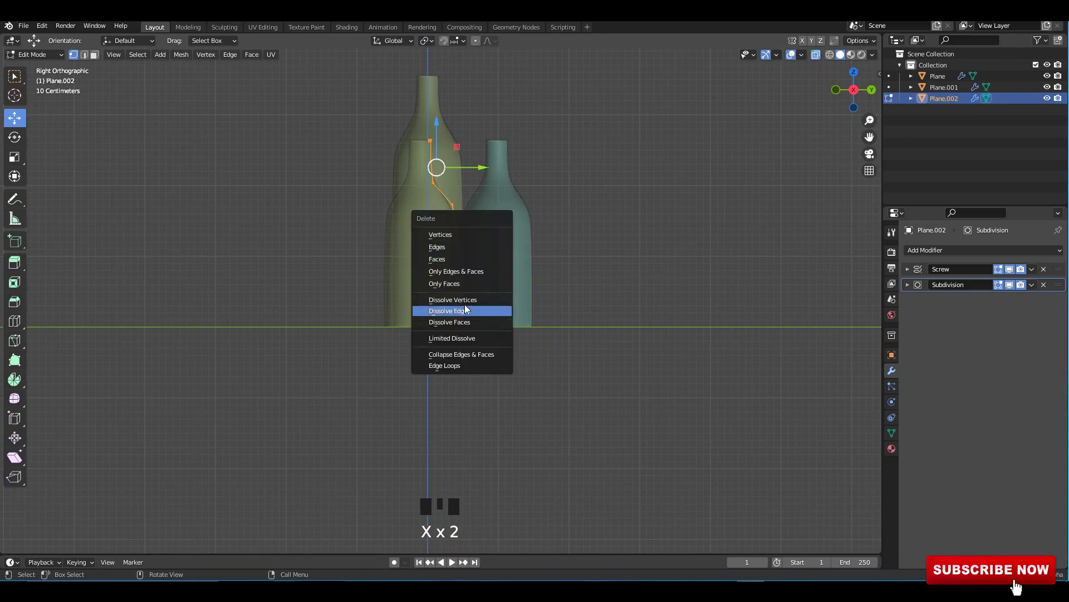
left_click(467, 310)
Step: Dissolve the copy's intermediate wall vertices and move the remaining top vertex down and outward to form a low flared wall
scroll(440, 128, "up", 2)
middle_click_drag(440, 128, 434, 222, "shift")
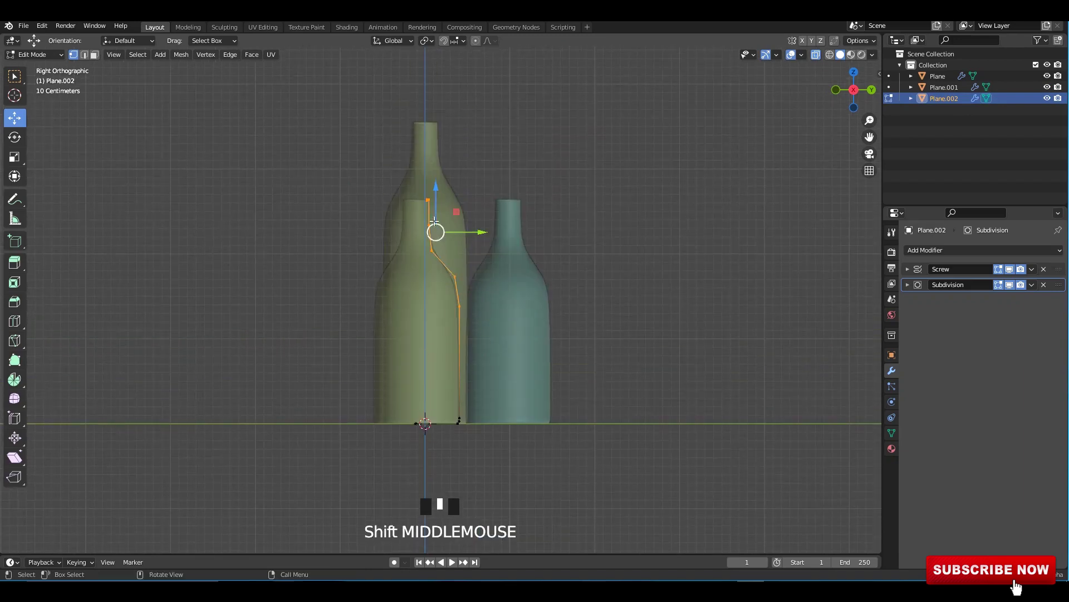
left_click_drag(435, 221, 453, 261)
key("x")
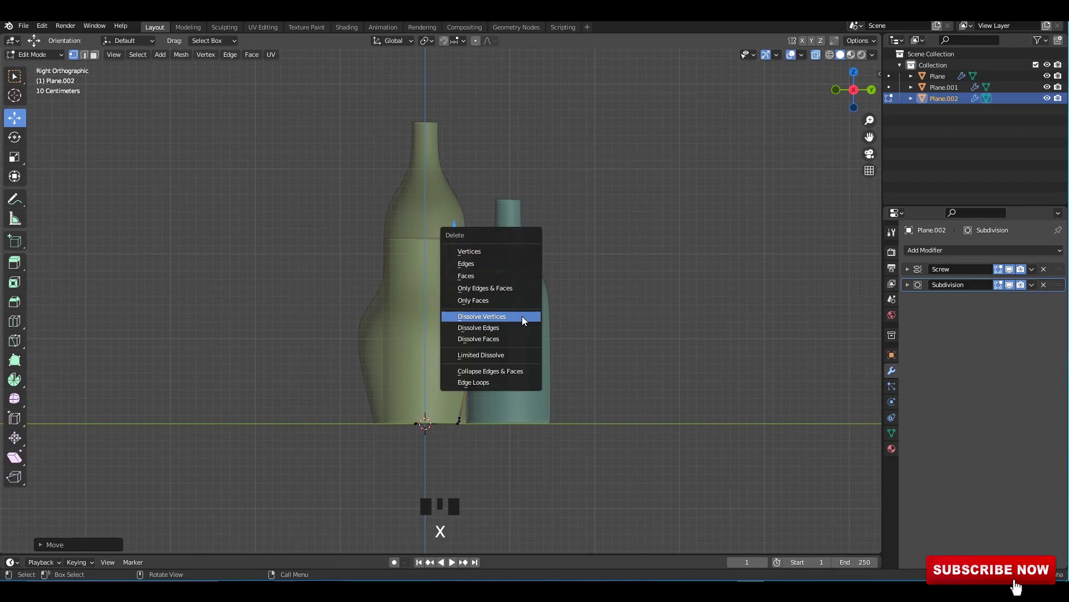
left_click(506, 316)
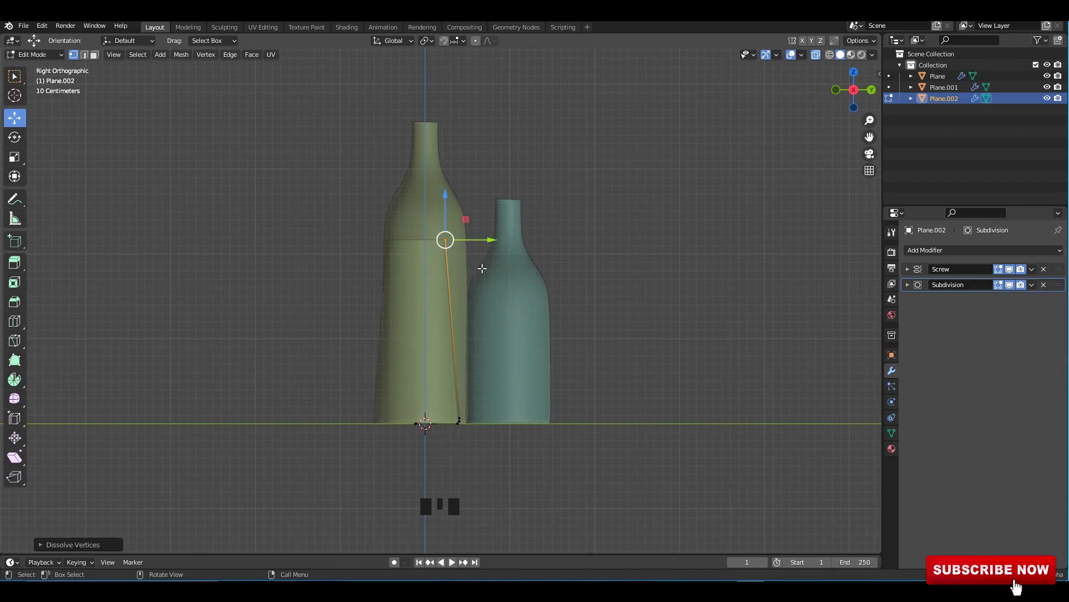
left_click_drag(453, 235, 491, 353)
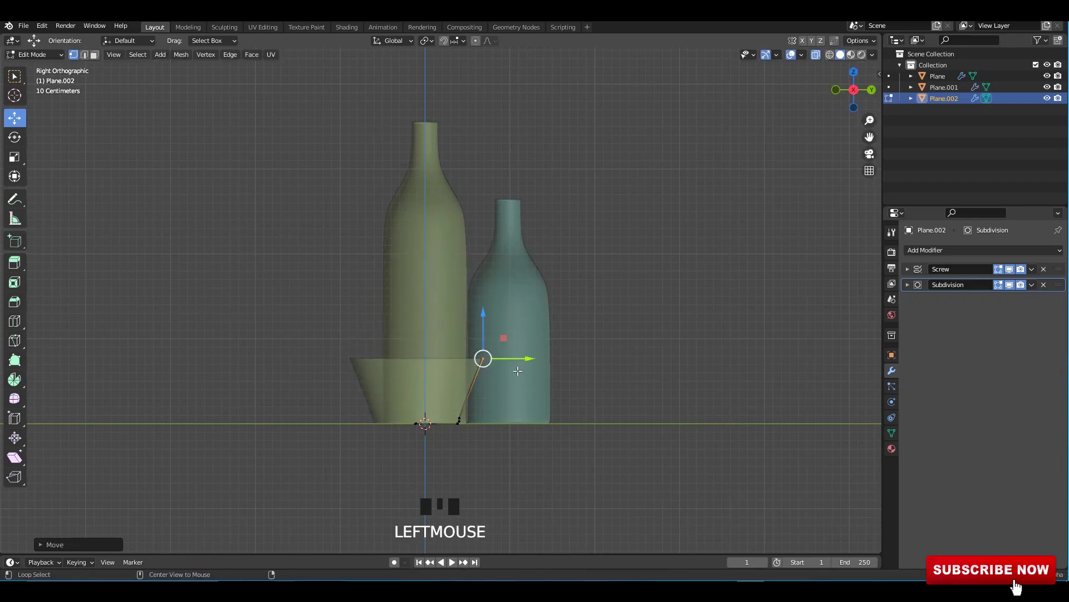
Step: Move the upper vertex of the copy's foot inward along Y to form a recess above the base
key("alt+z")
scroll(529, 339, "up", 1)
middle_click_drag(529, 339, 555, 210, "shift")
scroll(534, 282, "up", 1)
key("alt+z")
middle_click_drag(535, 282, 495, 293, "shift")
scroll(519, 293, "up", 5)
middle_click_drag(526, 337, 523, 311, "shift")
scroll(522, 310, "up", 3)
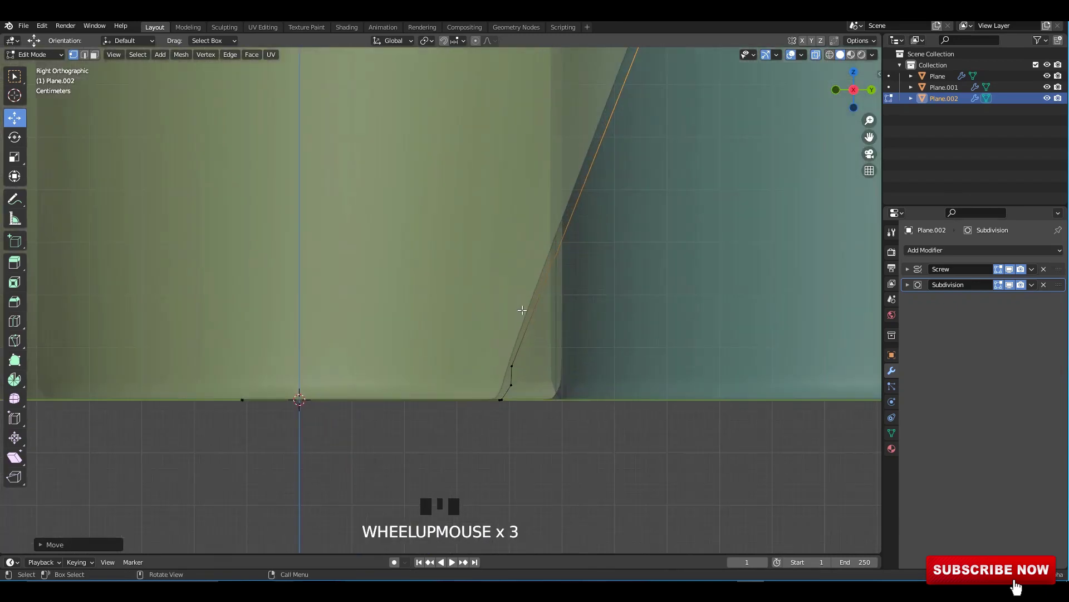
left_click_drag(528, 370, 528, 370)
left_click_drag(502, 367, 483, 366)
Step: Lower the rim vertex close to the foot and adjust its outward position to shape the lower wall of the bowl
scroll(483, 366, "down", 2)
middle_click_drag(482, 350, 487, 391, "shift")
left_click_drag(595, 131, 571, 298)
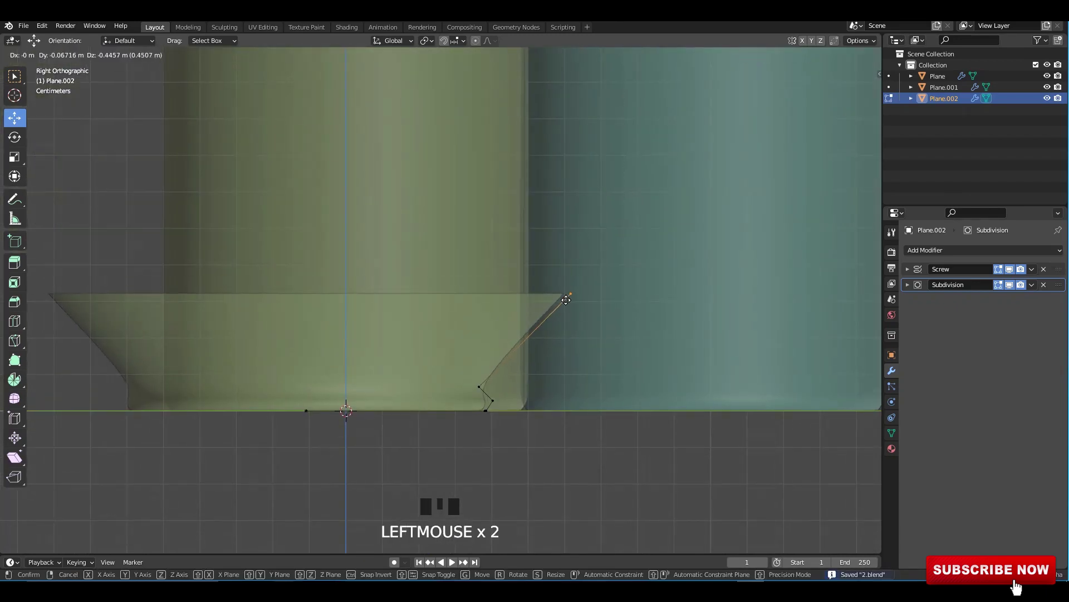
scroll(571, 298, "down", 1)
middle_click_drag(549, 294, 595, 282, "shift")
mouse_move(594, 282)
left_mouse_down()
mouse_move(601, 294)
mouse_move(606, 283)
left_mouse_up()
Step: Extrude the rim vertex upward into a steep upper wall, and extrude it once more by a short segment for the lip
key("e")
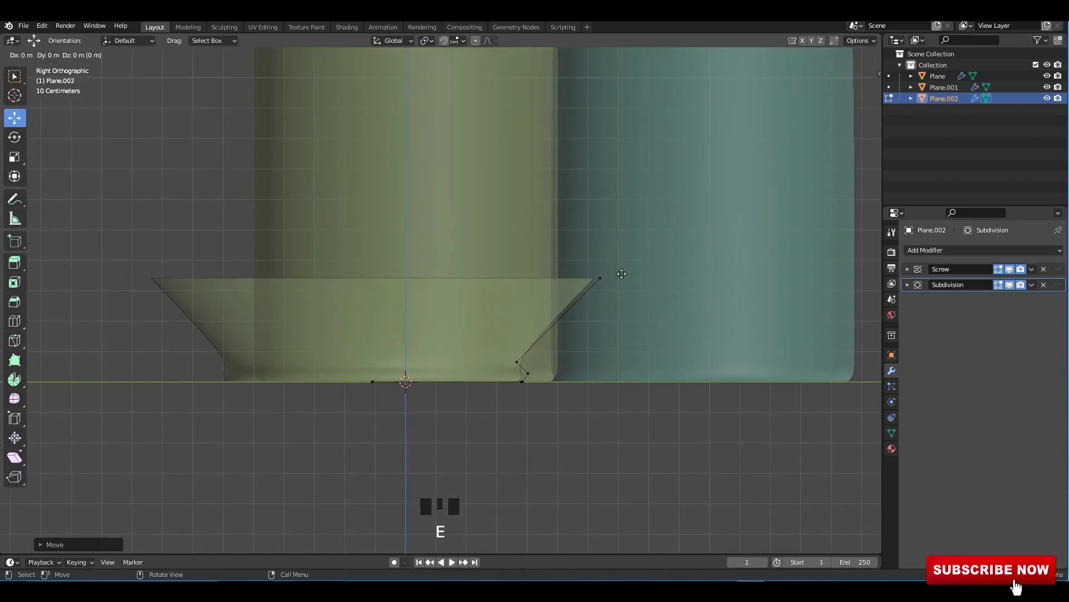
left_click(637, 145)
key("e")
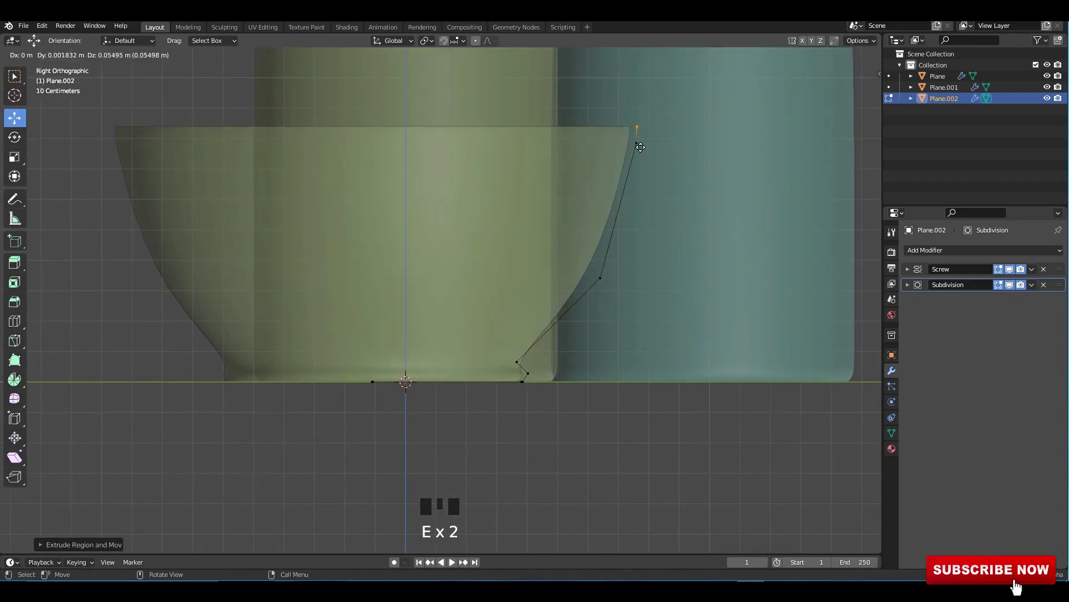
left_click_drag(641, 142, 634, 142)
Step: Move the bowl's mid-wall vertex up and outward, raise the two upper foot vertices, and return to Object Mode
left_click(600, 278)
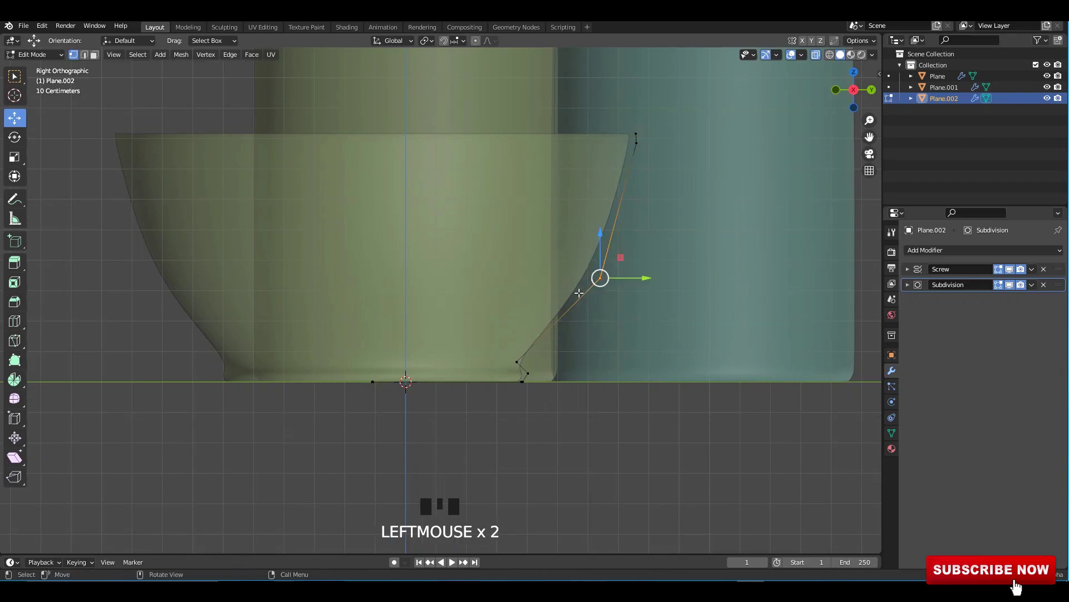
left_click_drag(600, 278, 628, 252)
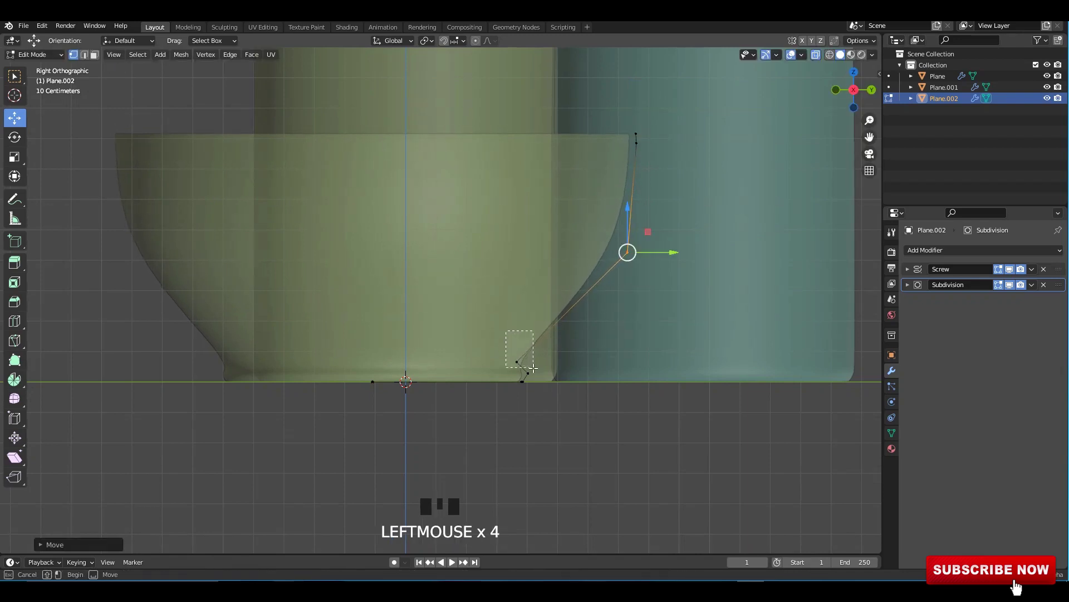
mouse_move(517, 341)
left_mouse_down()
mouse_move(520, 318)
mouse_move(517, 341)
left_mouse_up()
left_click_drag(542, 362, 524, 380)
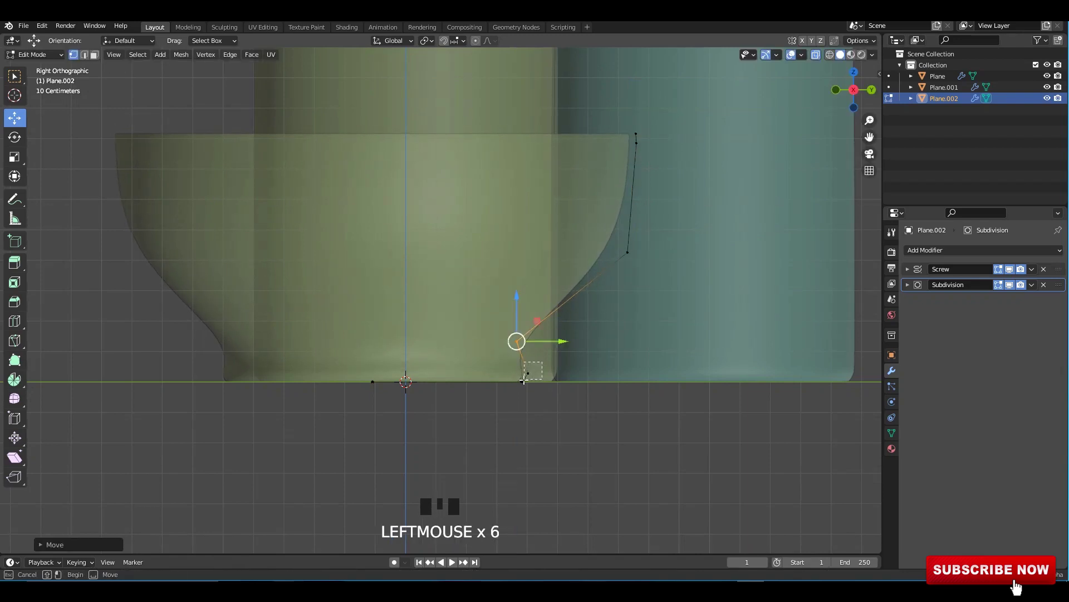
left_click_drag(526, 334, 526, 323)
left_click(527, 324)
key("alt+z")
scroll(585, 417, "down", 5)
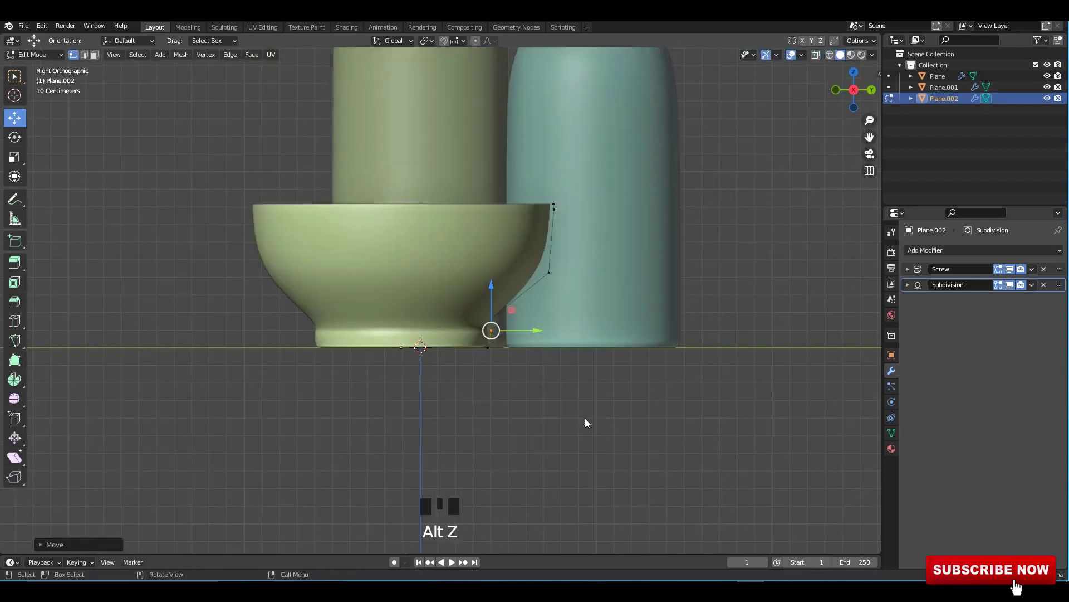
key("Tab")
Step: Move the bowl clear of the bottles in top view and reduce its radius by shifting its outer profile vertices inward along Y
middle_click_drag(585, 417, 421, 321)
middle_click_drag(421, 321, 414, 316, "shift")
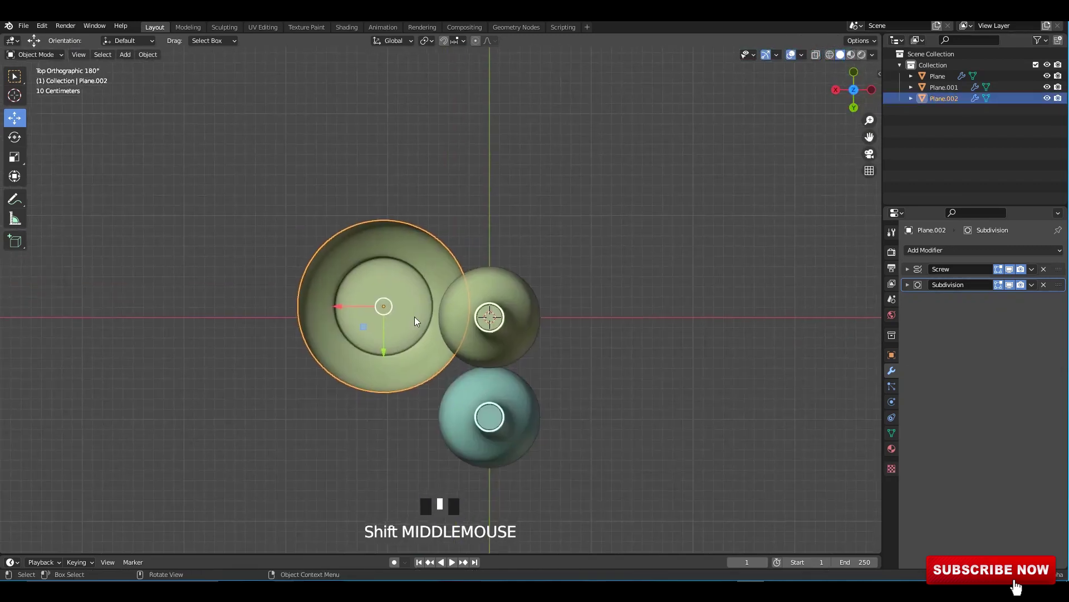
left_click_drag(380, 232, 477, 105)
key("Tab")
scroll(572, 436, "up", 2)
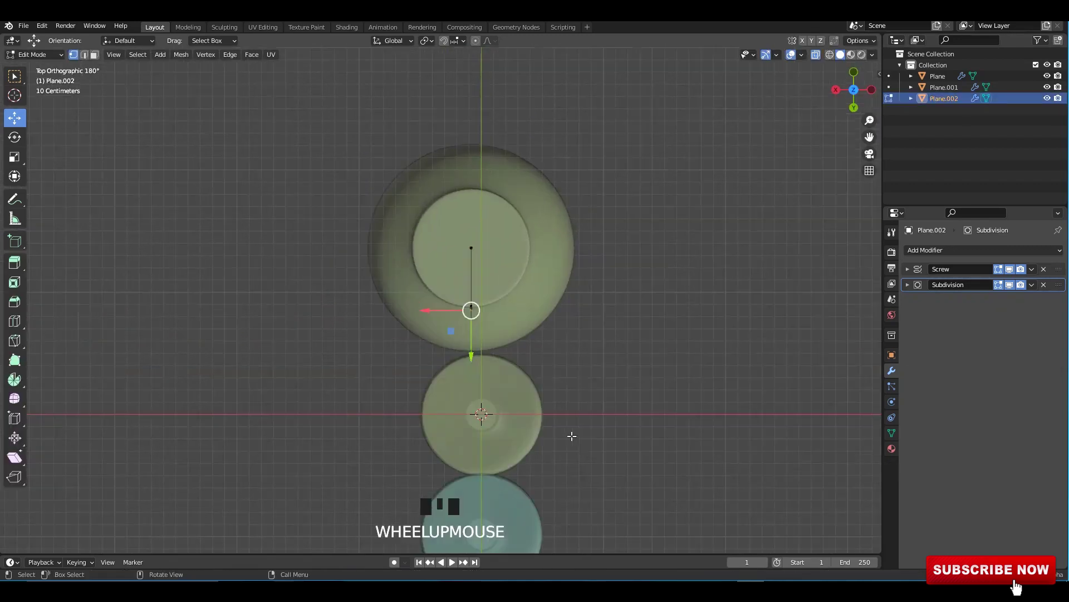
key("alt+z")
scroll(591, 401, "up", 2)
key("alt+z")
left_click_drag(621, 436, 339, 278)
key("alt+z")
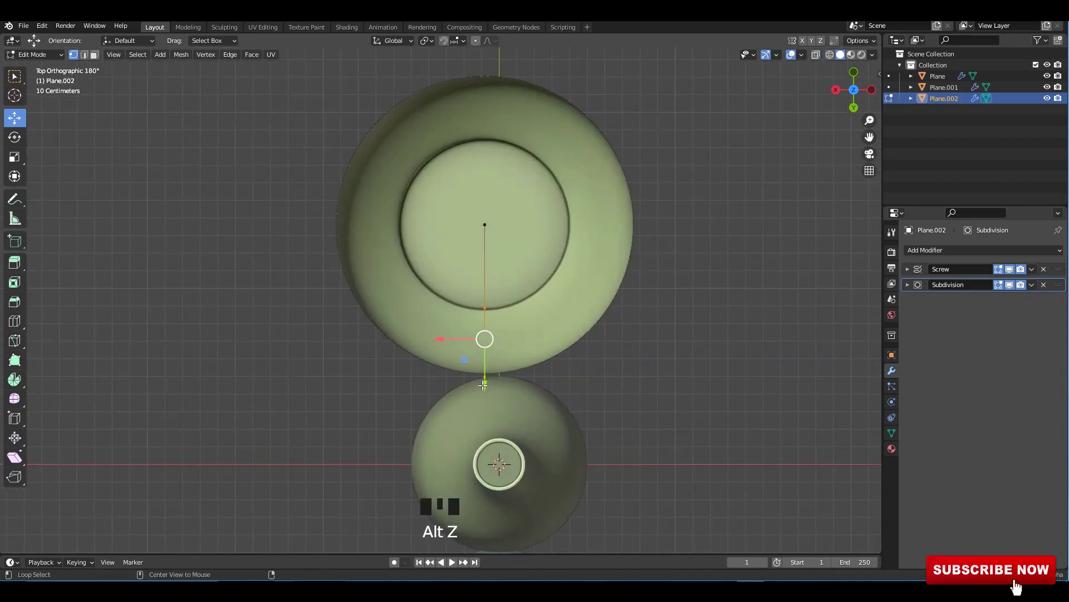
left_click_drag(481, 366, 476, 351)
key("Tab")
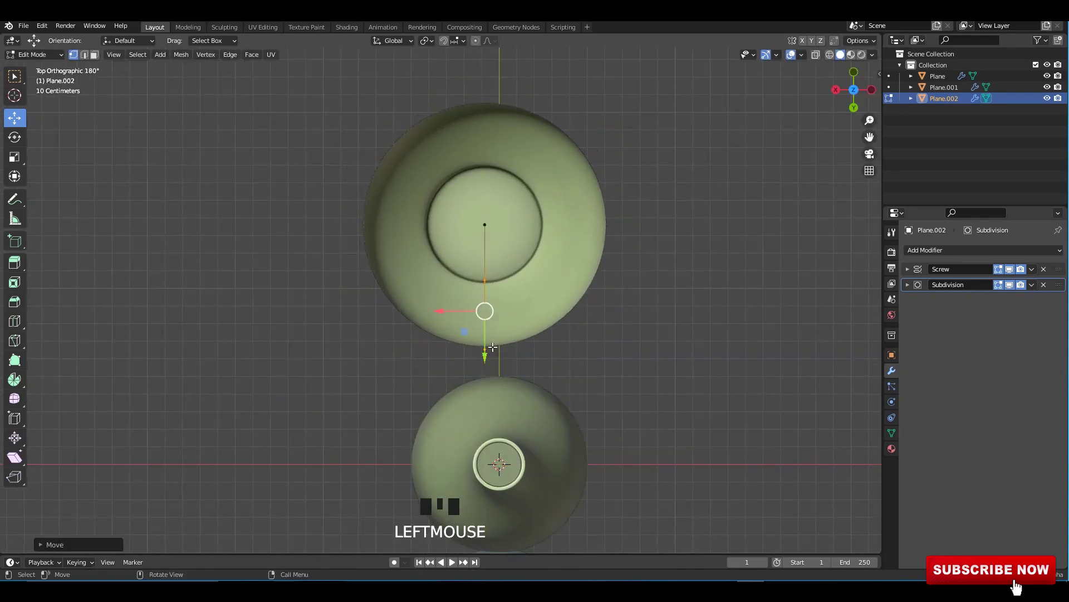
Step: Place the smaller bowl in front of the taller bottle, offset slightly toward negative Y
scroll(480, 246, "down", 2)
left_click_drag(479, 242, 342, 440)
middle_click_drag(343, 440, 692, 273, "shift")
middle_click_drag(512, 275, 489, 377, "shift")
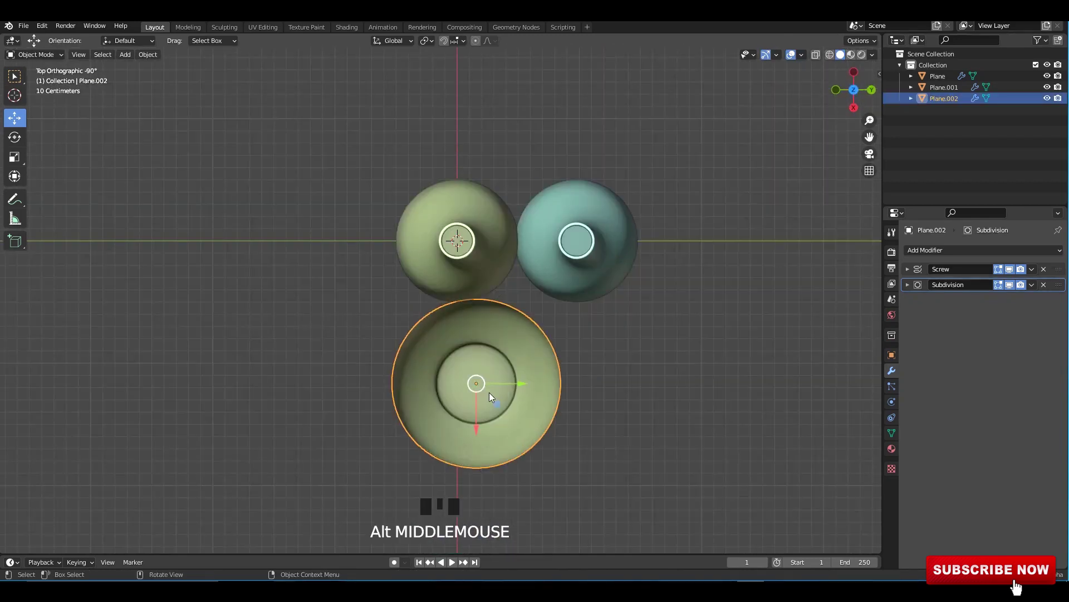
left_click_drag(474, 389, 414, 364)
Step: Lower the bowl's wall and rim vertices slightly along Z in right view, and return to Object Mode
middle_click_drag(415, 364, 492, 323, "alt")
key("Tab")
key("alt+z")
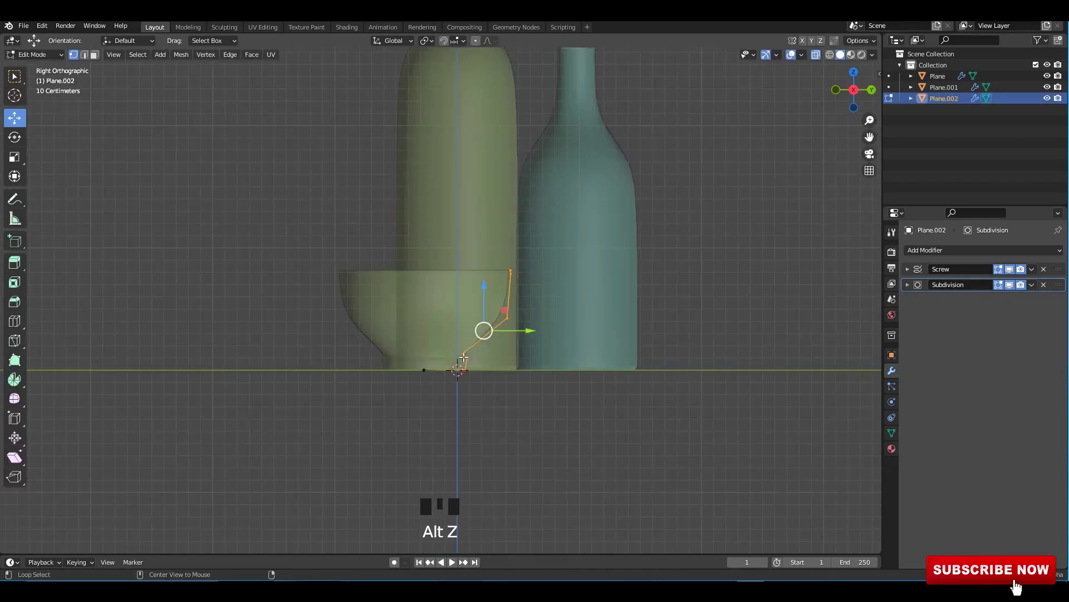
scroll(464, 358, "up", 3)
middle_click_drag(461, 370, 483, 301, "shift")
left_click_drag(393, 305, 532, 320)
scroll(533, 341, "up", 2)
left_click_drag(682, 89, 609, 261)
left_click_drag(646, 139, 649, 160)
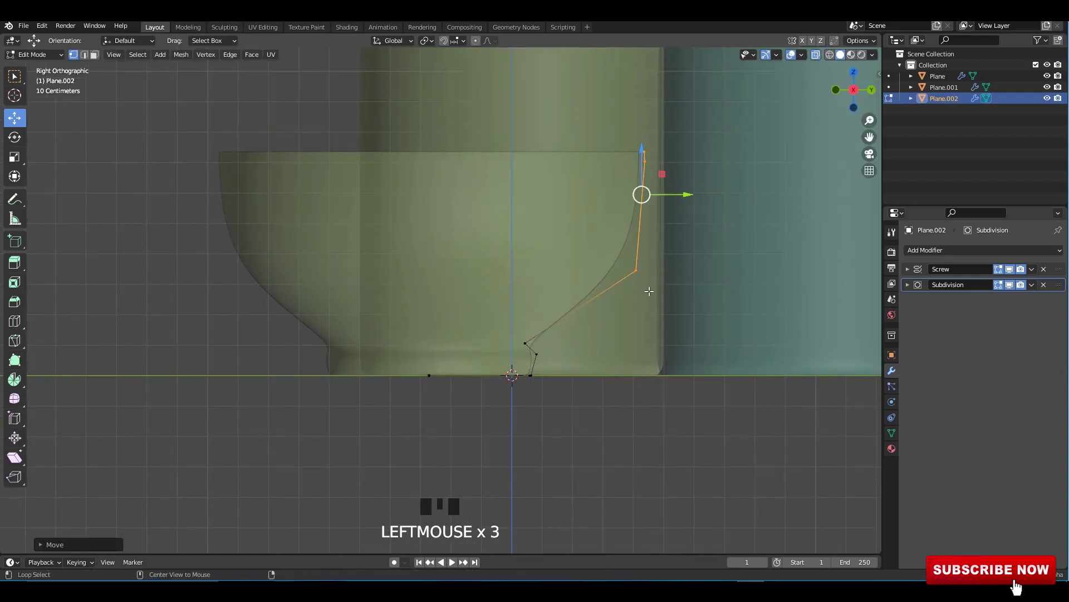
key("alt+z")
key("Tab")
Step: Shift the bowl slightly forward along X, away from the taller bottle
left_click(664, 386)
scroll(657, 334, "down", 4)
middle_click_drag(643, 269, 651, 309)
scroll(525, 332, "down", 3)
middle_click_drag(524, 332, 523, 338, "shift")
left_click(443, 322)
middle_click_drag(443, 321, 407, 374)
scroll(407, 374, "up", 2)
left_click_drag(377, 386, 364, 398)
Step: Add a Solidify modifier to the bowl with a thickness of 0.046 m
left_click(920, 252)
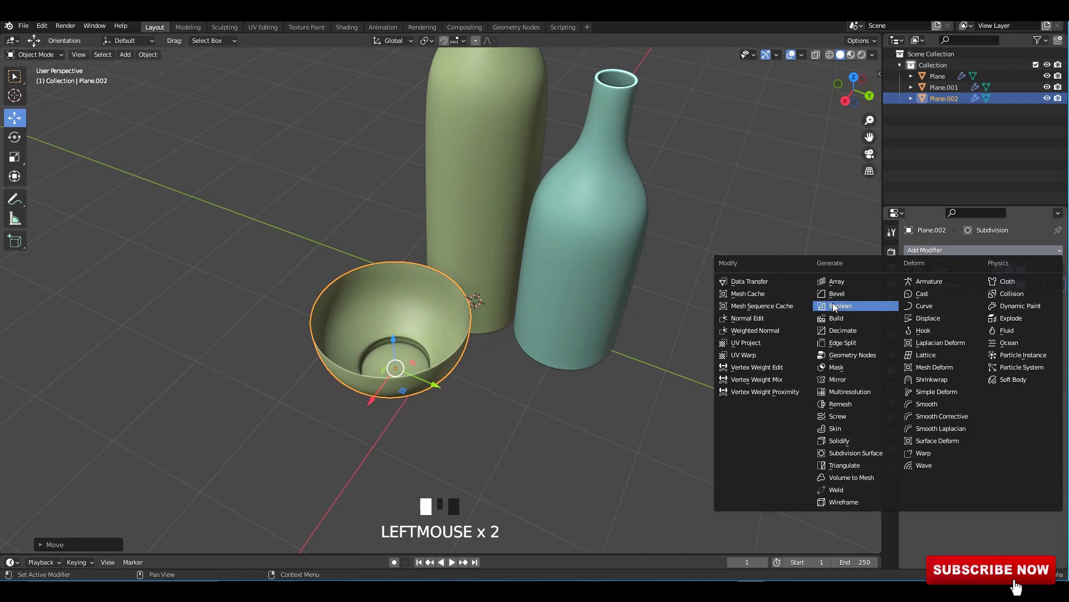
left_click(838, 441)
scroll(509, 396, "up", 2)
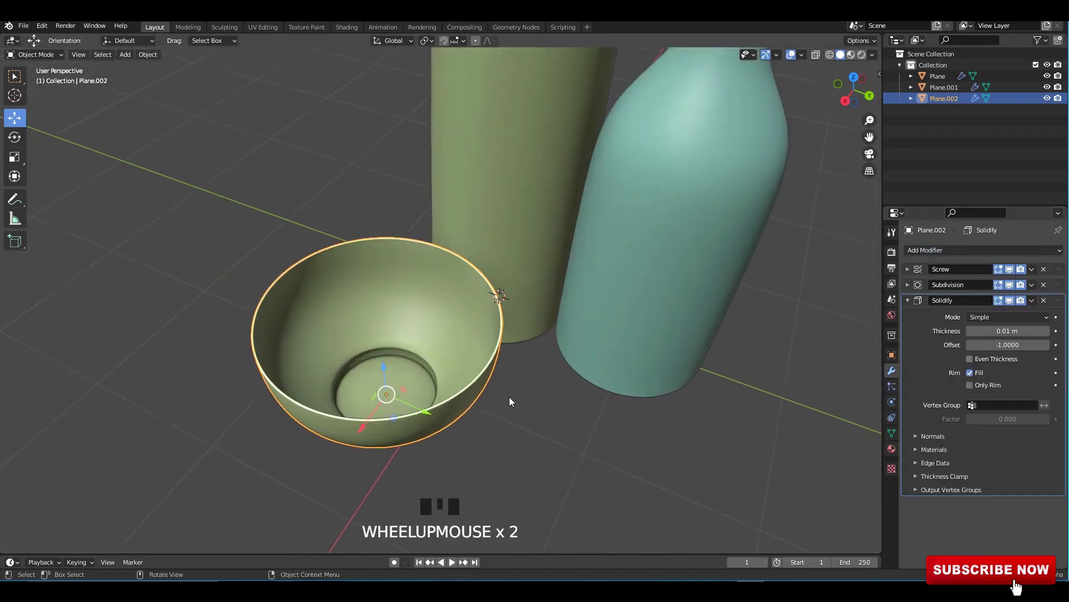
middle_click_drag(509, 396, 524, 385, "shift")
left_click_drag(1008, 331, 1053, 331, "shift")
left_click(476, 389)
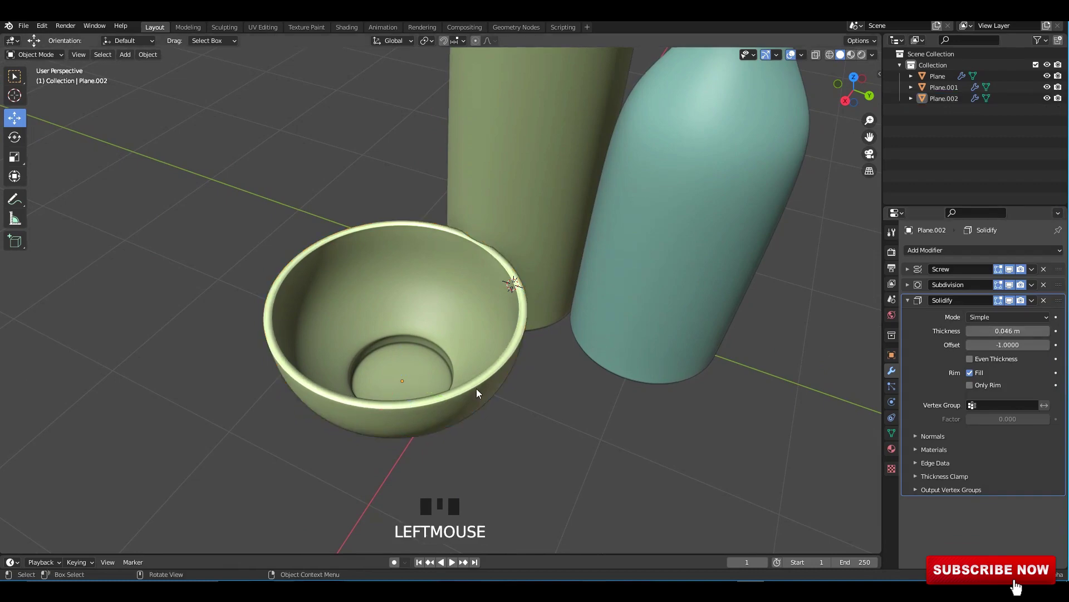
Step: Move the bowl diagonally in top view to sit beside the taller bottle on the negative Y side
middle_click_drag(476, 388, 460, 349, "alt")
scroll(457, 358, "up", 2, "shift")
left_click_drag(426, 328, 312, 286)
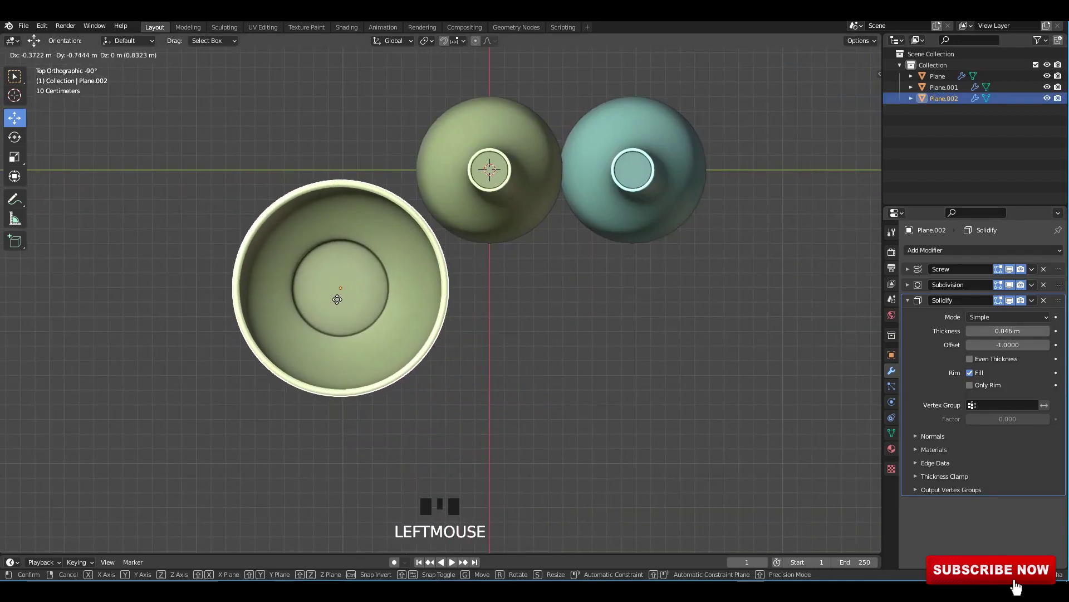
scroll(466, 283, "down", 1)
middle_click_drag(467, 288, 466, 328)
middle_click_drag(466, 328, 466, 352, "shift")
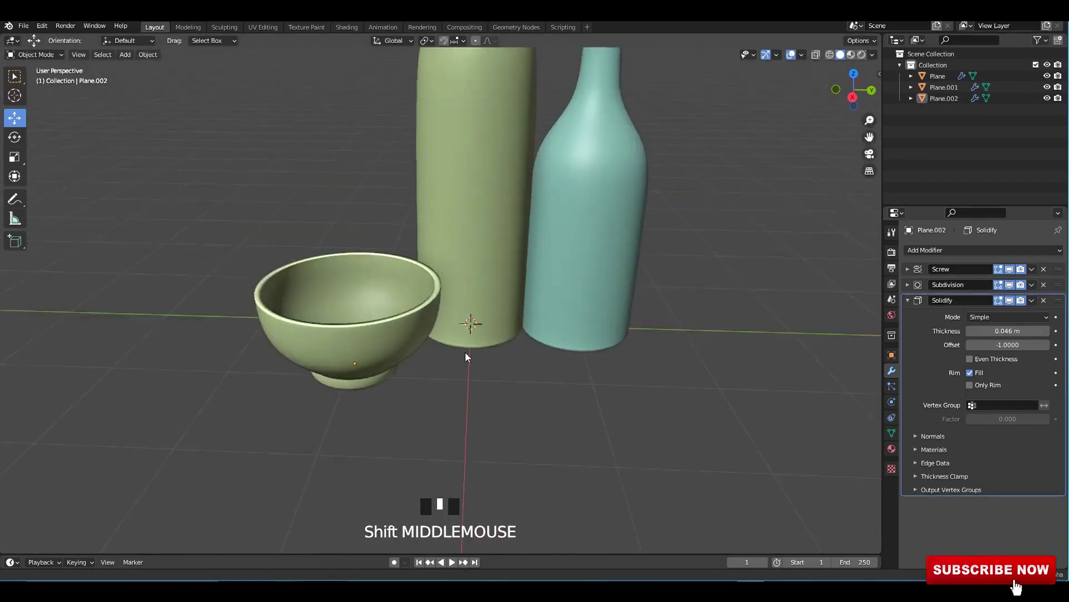
Step: Add a Solidify modifier with its default settings to the taller bottle
left_click(516, 293)
scroll(516, 293, "down", 2)
left_click(917, 250)
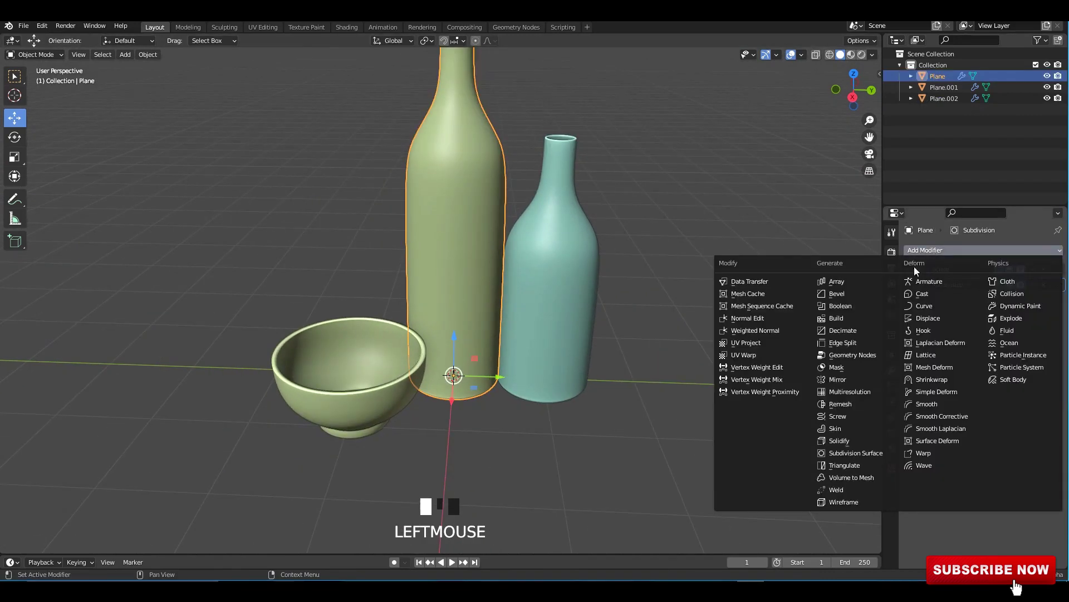
left_click(862, 440)
middle_click_drag(556, 239, 532, 306)
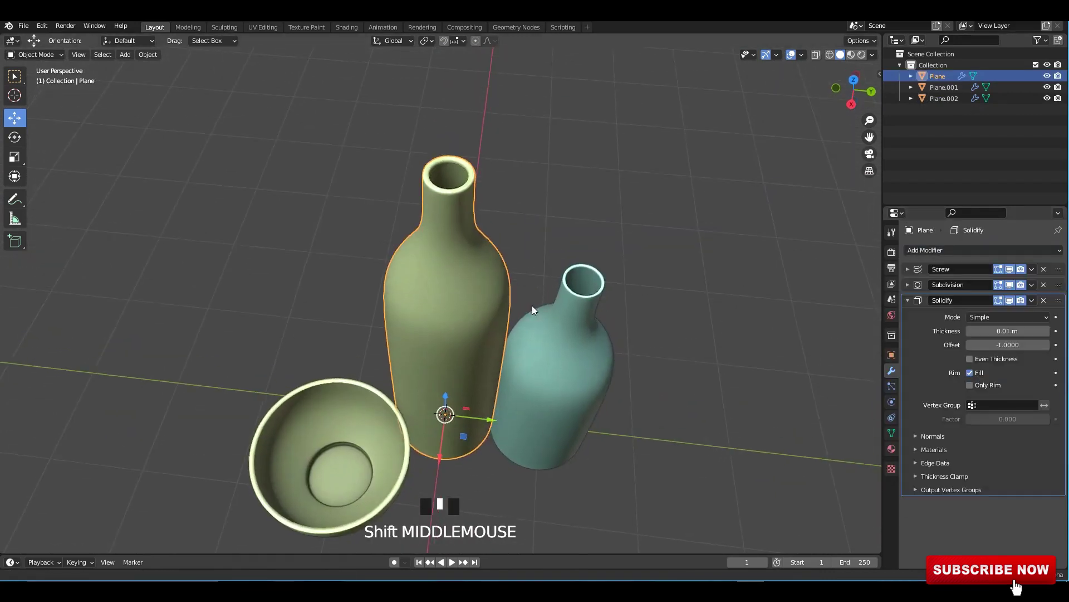
scroll(563, 302, "down", 2)
Step: Add a Solidify modifier with its default settings to the shorter bottle
left_click(567, 320)
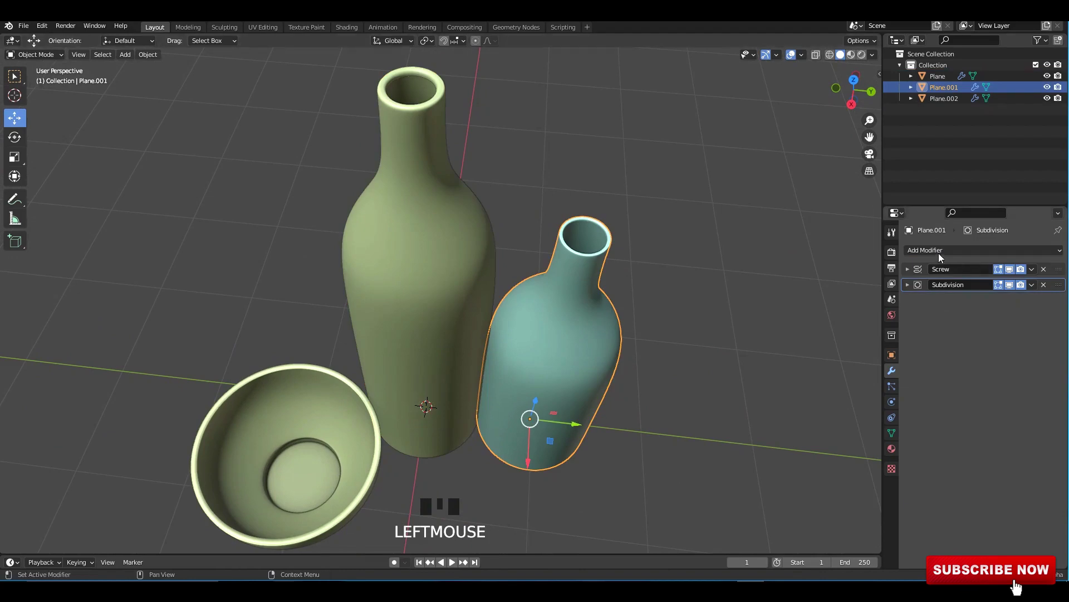
left_click(943, 252)
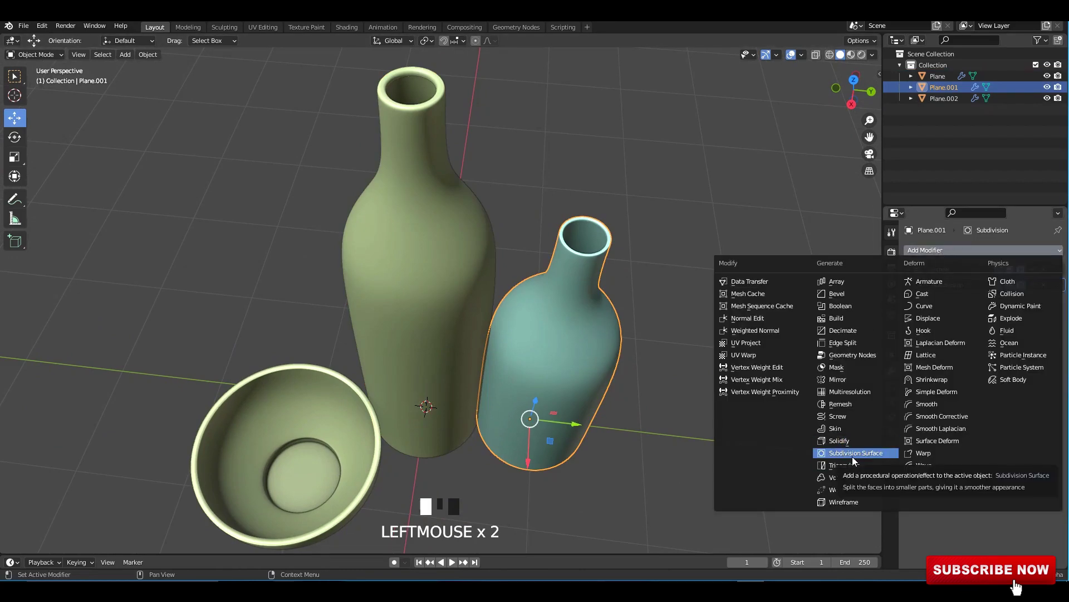
left_click(844, 441)
Step: Raise the bowl's entire profile along Z in right view so its thickened underside rests on the ground line
middle_click_drag(662, 351, 721, 374, "alt")
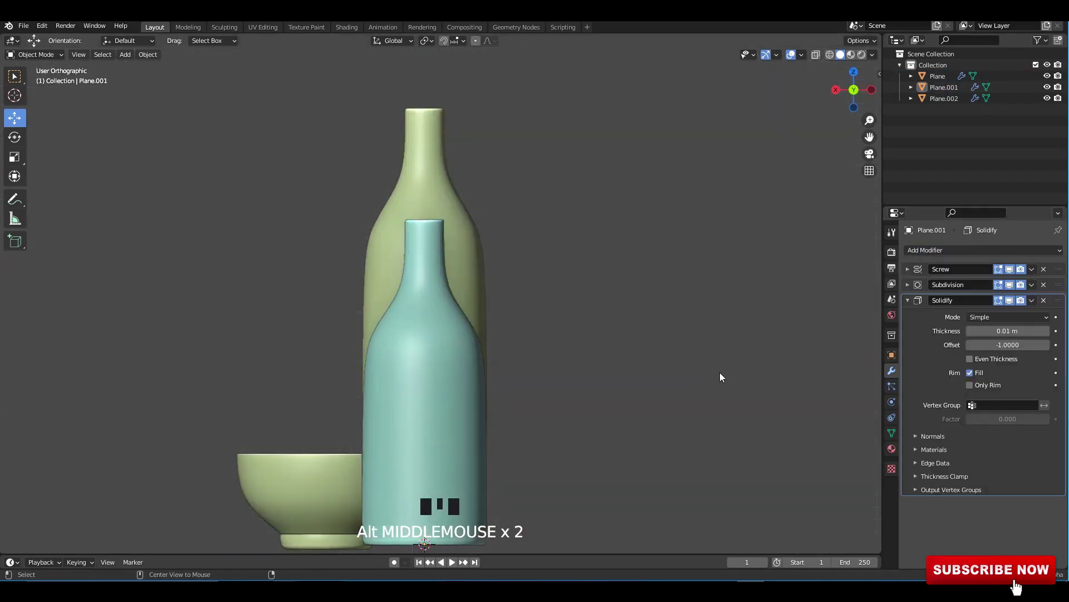
scroll(649, 366, "down", 2)
middle_click_drag(650, 365, 767, 368, "shift")
middle_click_drag(696, 322, 836, 227, "shift")
left_click(511, 356)
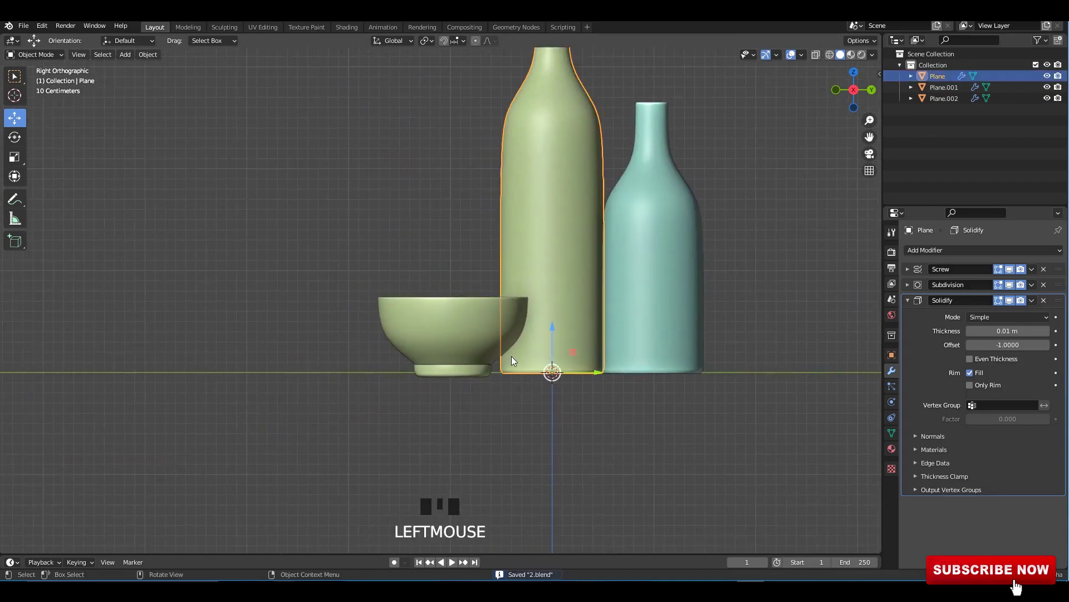
left_click(511, 356)
key("Tab")
key("alt+z")
scroll(491, 366, "up", 4)
scroll(550, 330, "up", 3)
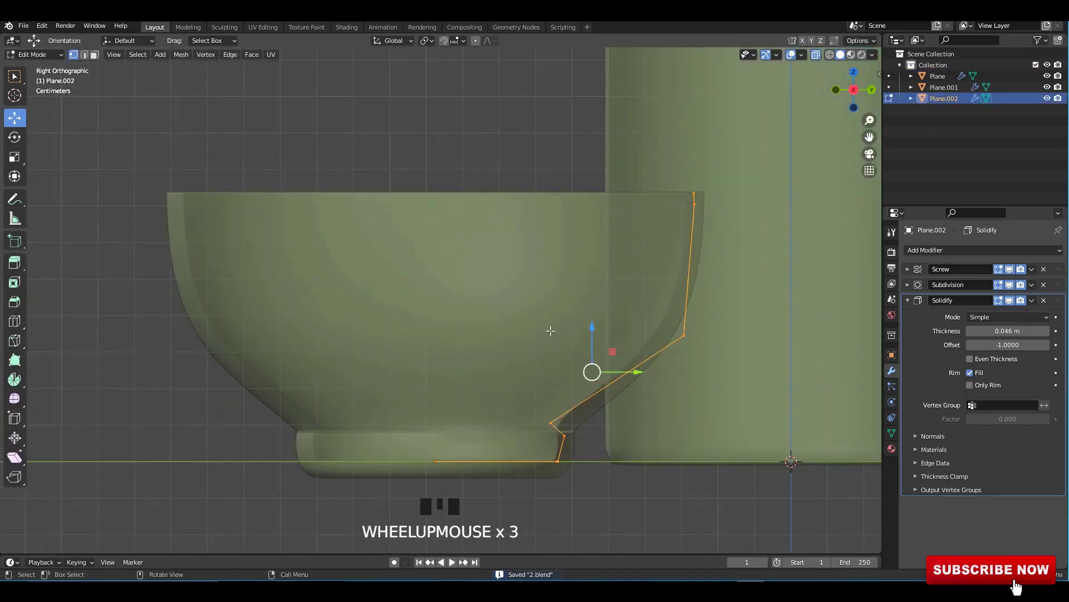
left_click_drag(587, 344, 589, 330)
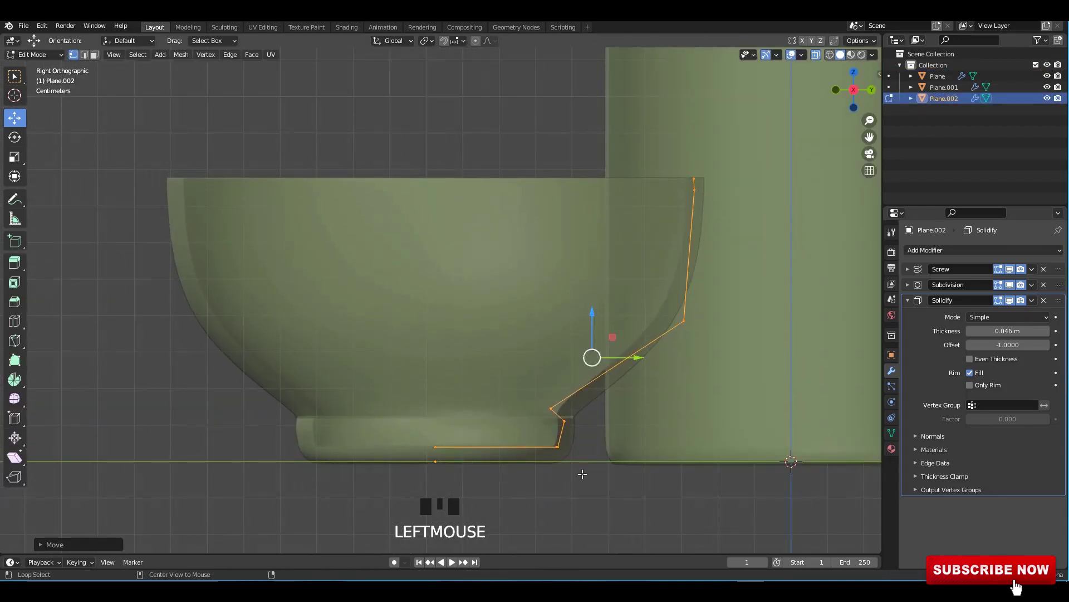
Step: Reshape the bowl's profile by repositioning the vertices where its body narrows into the foot ring
key("alt+z")
key("Tab")
key("Tab")
scroll(607, 453, "up", 3)
key("alt+z")
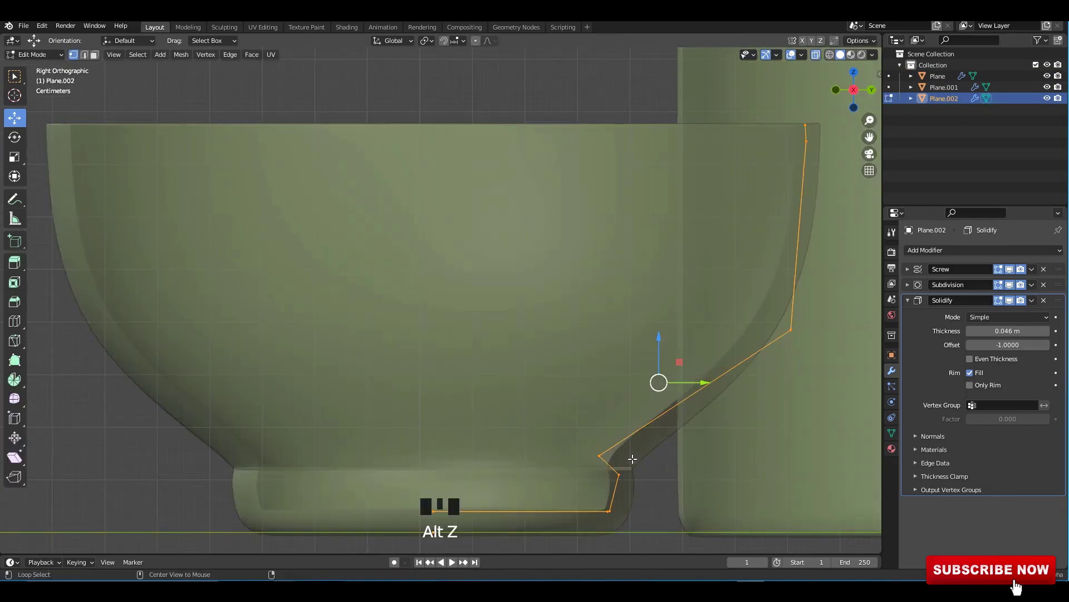
scroll(572, 435, "up", 3)
left_click_drag(584, 426, 587, 454)
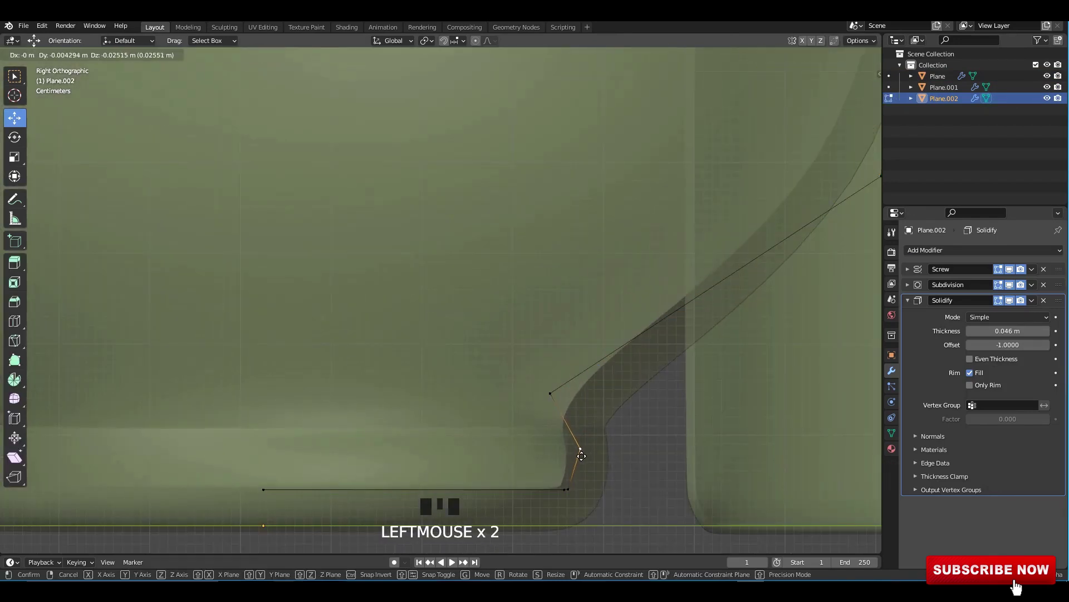
key("ctrl+z")
left_click_drag(570, 410, 571, 411)
left_click_drag(550, 393, 554, 371)
left_click_drag(580, 421, 572, 440)
key("alt+z")
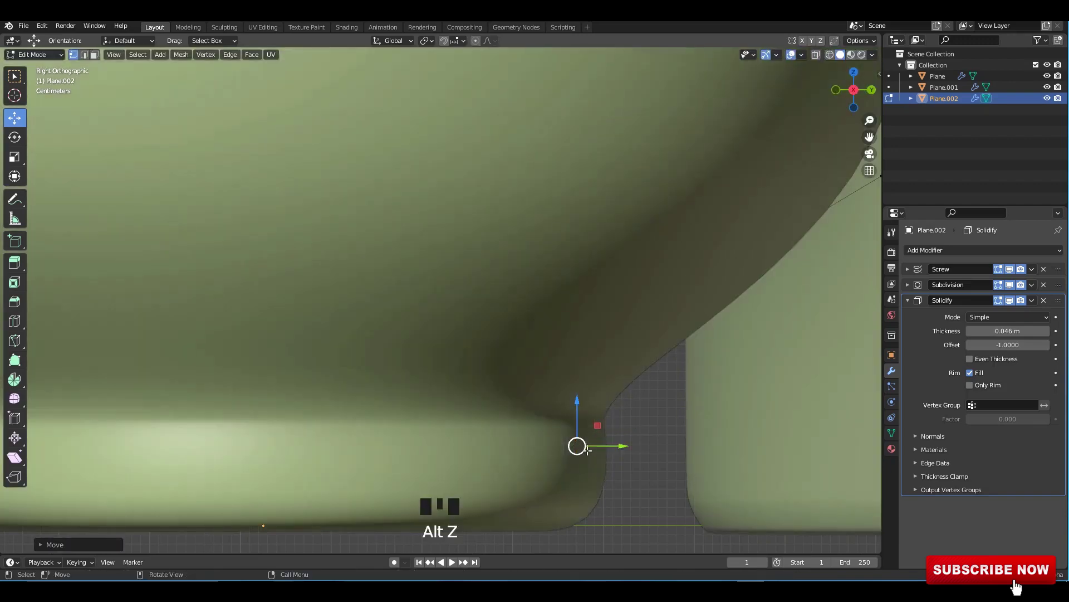
key("Tab")
scroll(543, 431, "down", 4)
left_click(522, 423)
Step: Add a plane and scale it by about 3.86 in top view as a floor extending around the bottles and bowl
scroll(504, 422, "down", 4)
middle_click_drag(494, 422, 483, 461, "shift")
scroll(516, 385, "down", 3)
middle_click_drag(515, 384, 501, 390)
middle_click_drag(501, 390, 478, 363, "shift")
key("KP_7")
key("shift+a")
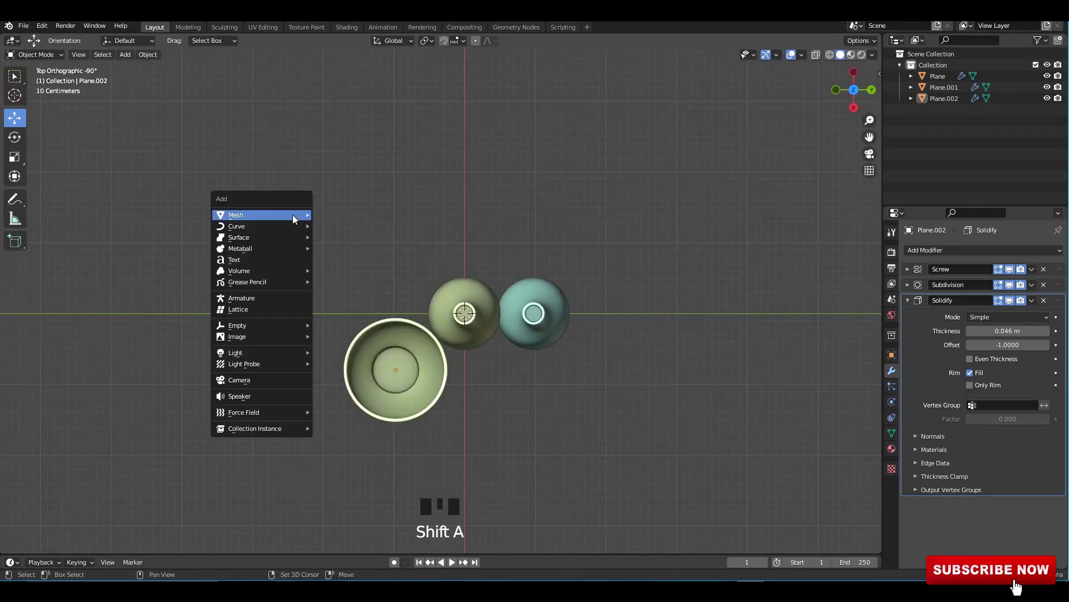
mouse_move(245, 217)
left_click(345, 217)
key("s")
left_click(597, 349)
scroll(597, 349, "down", 3)
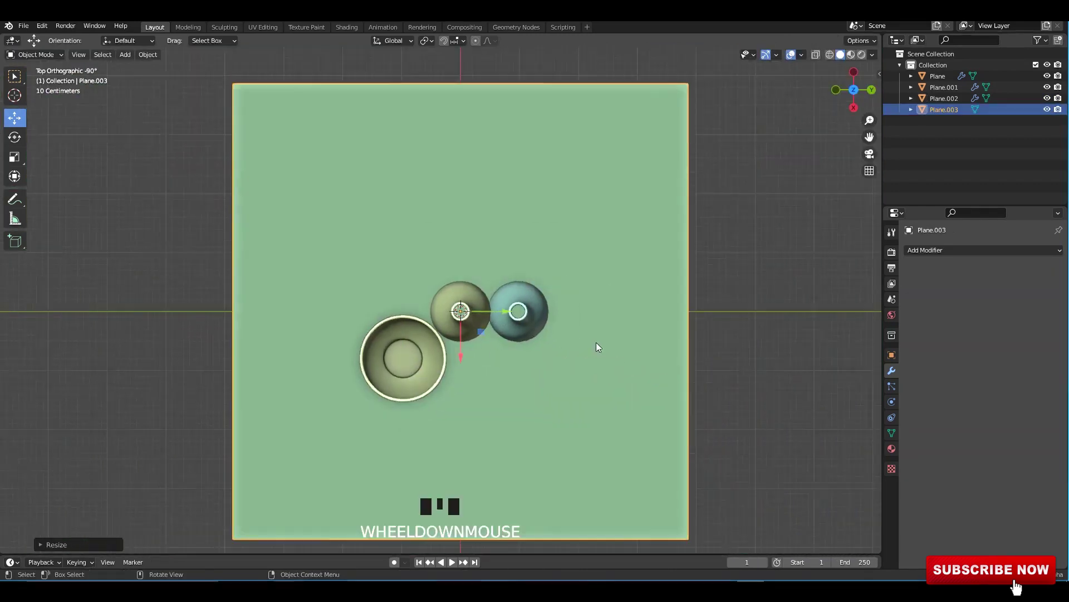
Step: Extrude the plane's edge on the negative X side straight up along Z into a tall backdrop wall behind the bottles
key("Tab")
middle_click_drag(597, 349, 506, 406)
key("3")
left_click(438, 293)
key("2")
key("e")
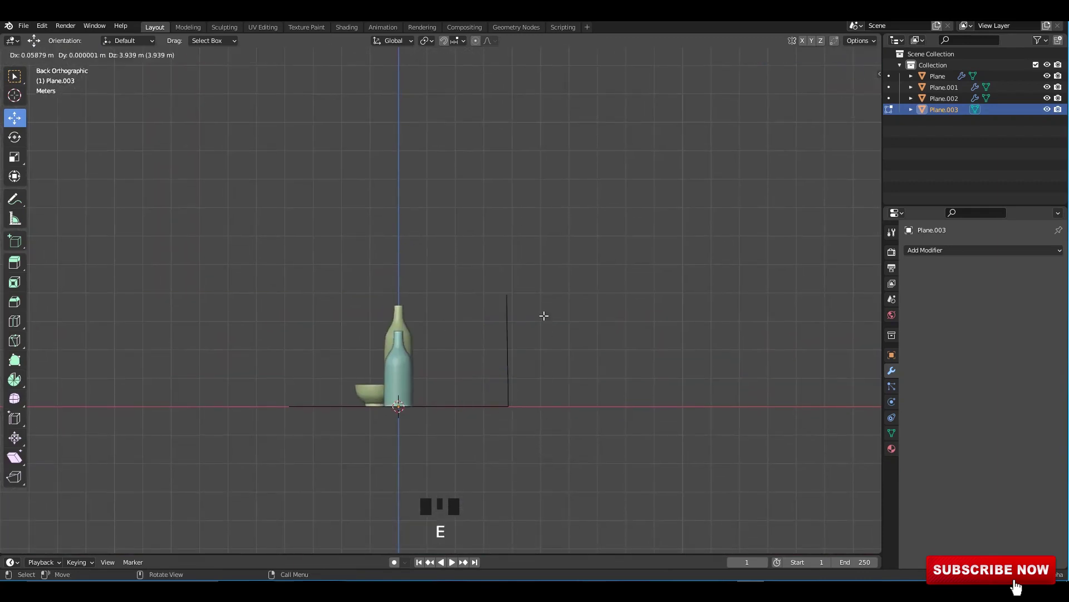
right_click(544, 315)
left_click_drag(508, 351, 508, 179)
middle_click_drag(435, 273, 543, 329, "alt")
left_click_drag(388, 110, 387, 36)
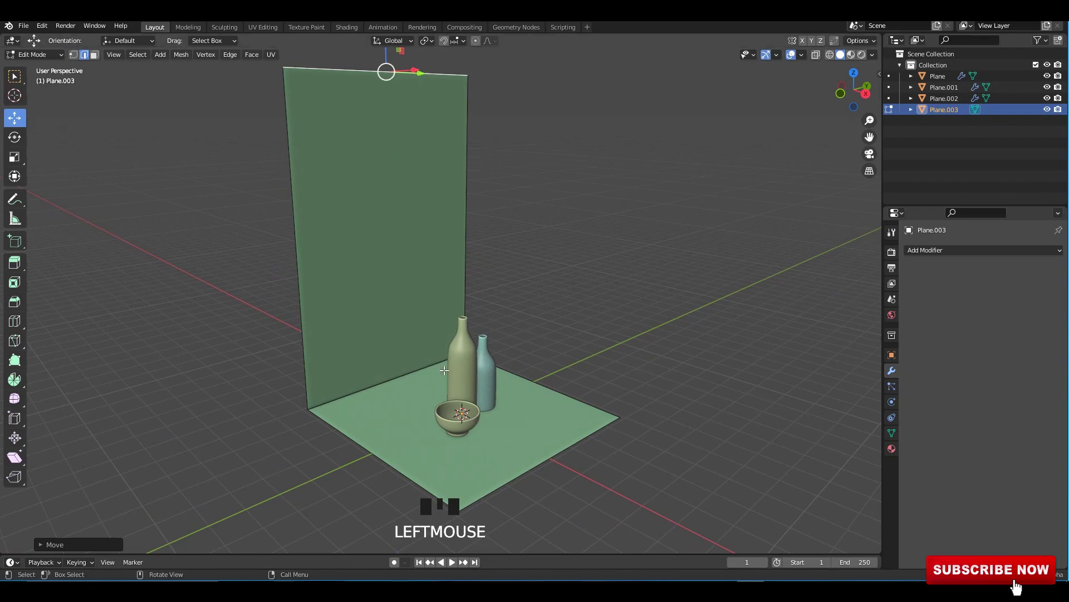
Step: Bevel the crease between the floor and wall into a multi-segment curve and shade the backdrop smooth
middle_click_drag(471, 353, 473, 357)
key("ctrl+b")
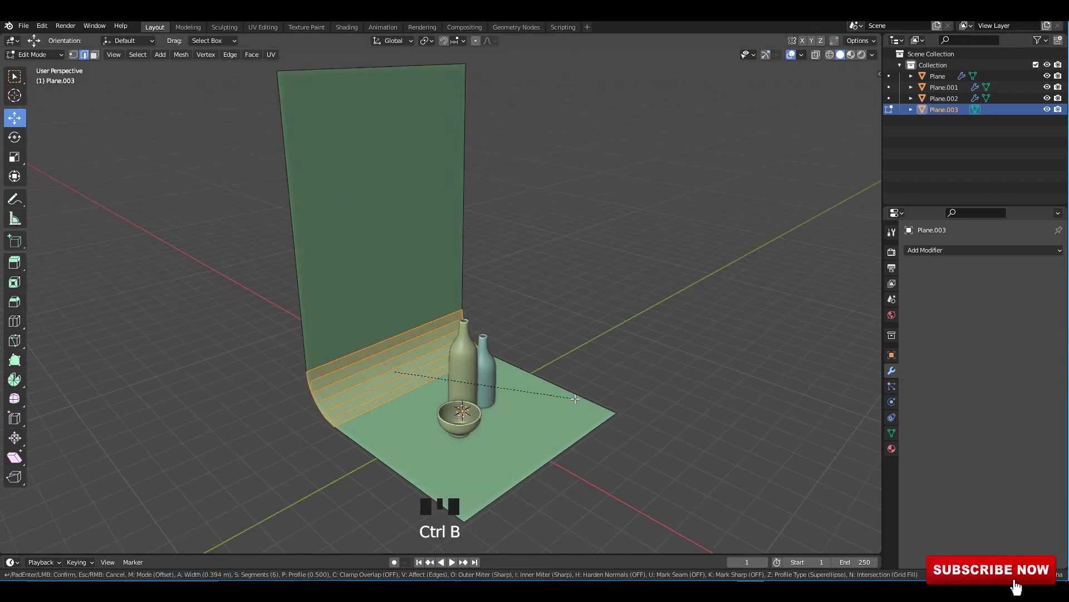
left_click(579, 401)
key("Tab")
right_click(430, 329)
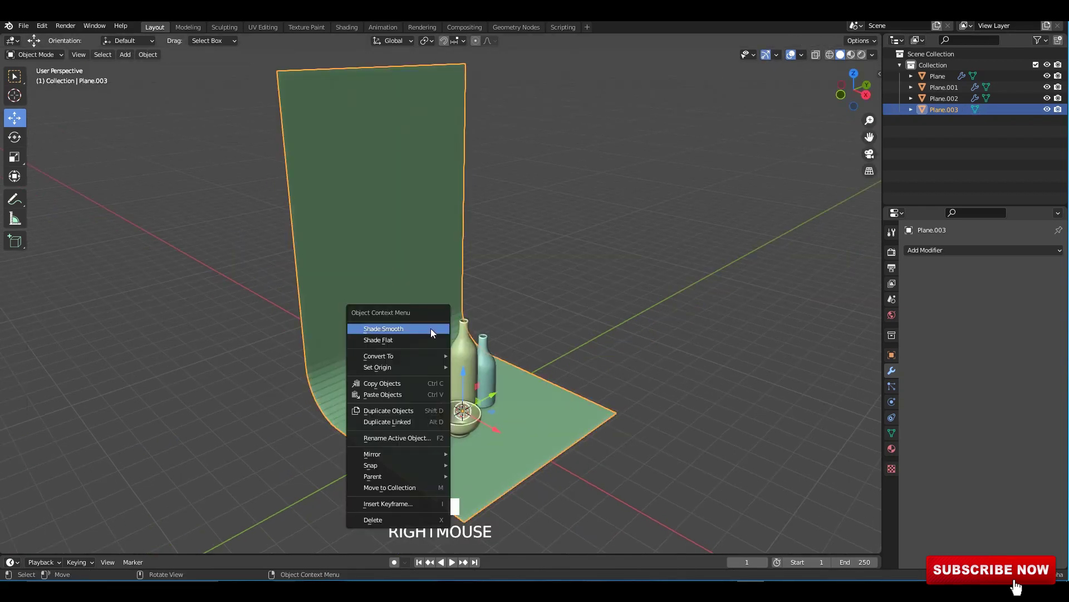
left_click(430, 329)
Step: Widen the backdrop to about three times its size along the Y axis
middle_click_drag(515, 335, 510, 375, "alt")
key("s")
key("x")
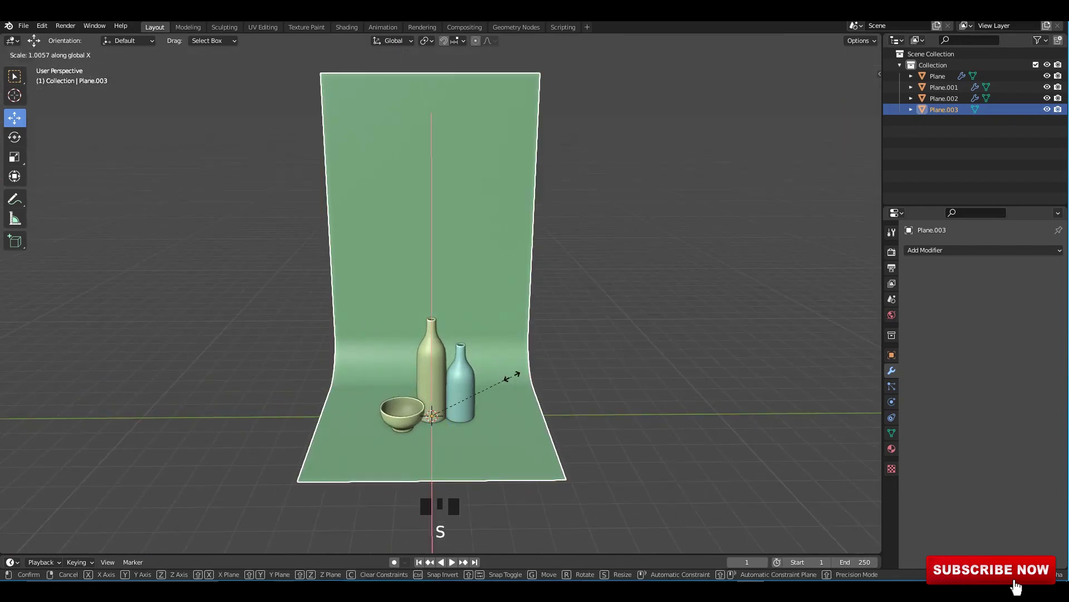
left_click(705, 394)
middle_click_drag(705, 394, 686, 402)
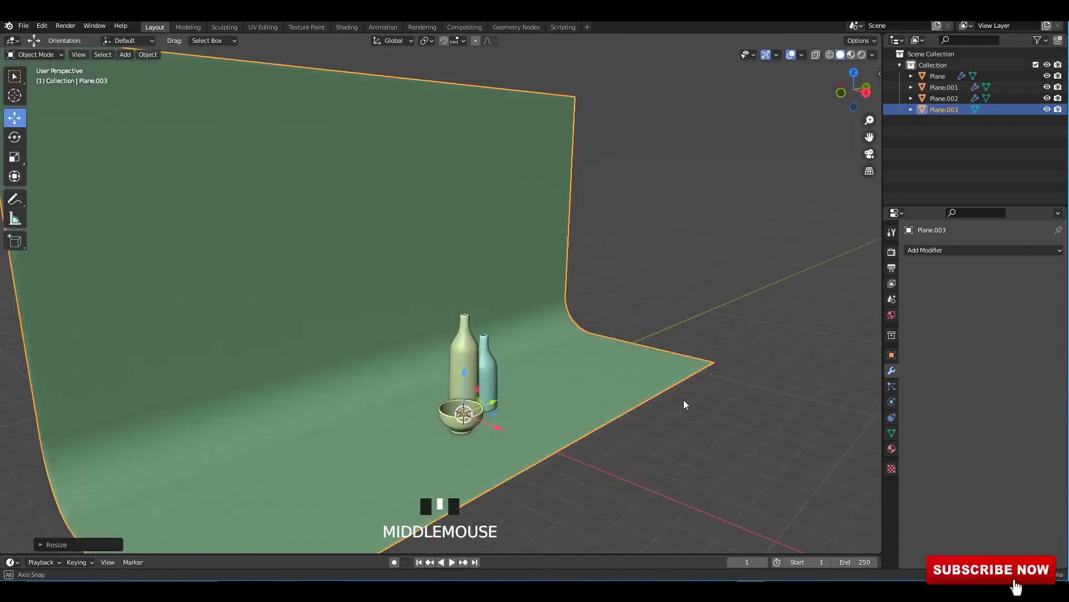
Step: Lengthen the floor by moving its front edge outward along the positive X axis
key("Tab")
scroll(585, 374, "down", 2)
middle_click_drag(585, 374, 571, 386)
left_click(561, 385)
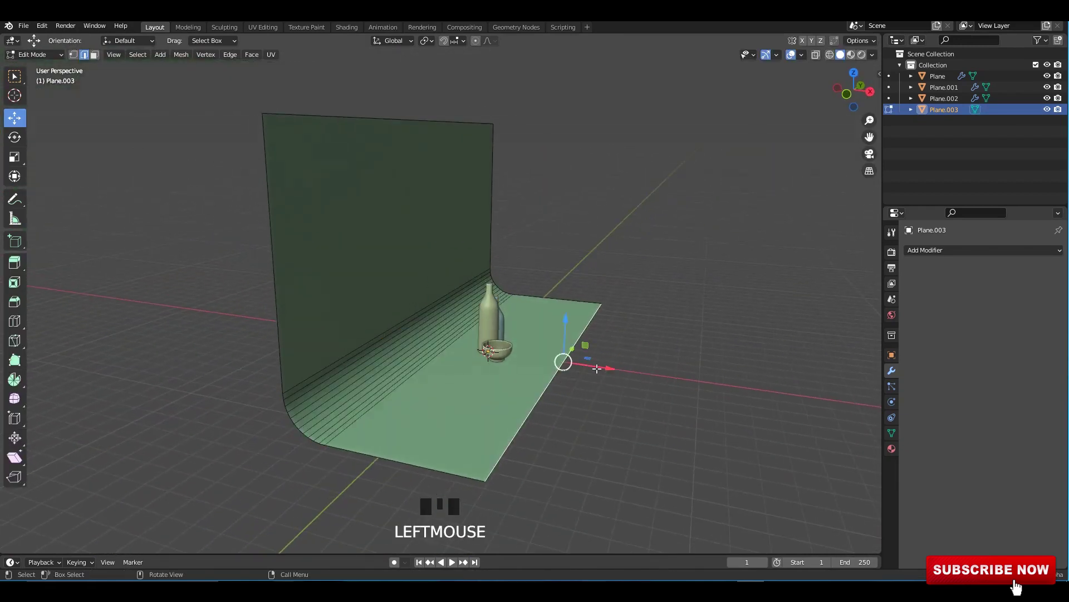
left_click_drag(602, 369, 668, 379)
key("Tab")
left_click(657, 360)
Step: Move the bowl in top view slightly toward the front and closer to the taller bottle
middle_click_drag(618, 316, 518, 305)
scroll(518, 305, "up", 3)
middle_click_drag(518, 305, 561, 329, "shift")
scroll(526, 319, "up", 3)
scroll(523, 334, "up", 4)
left_click(395, 373)
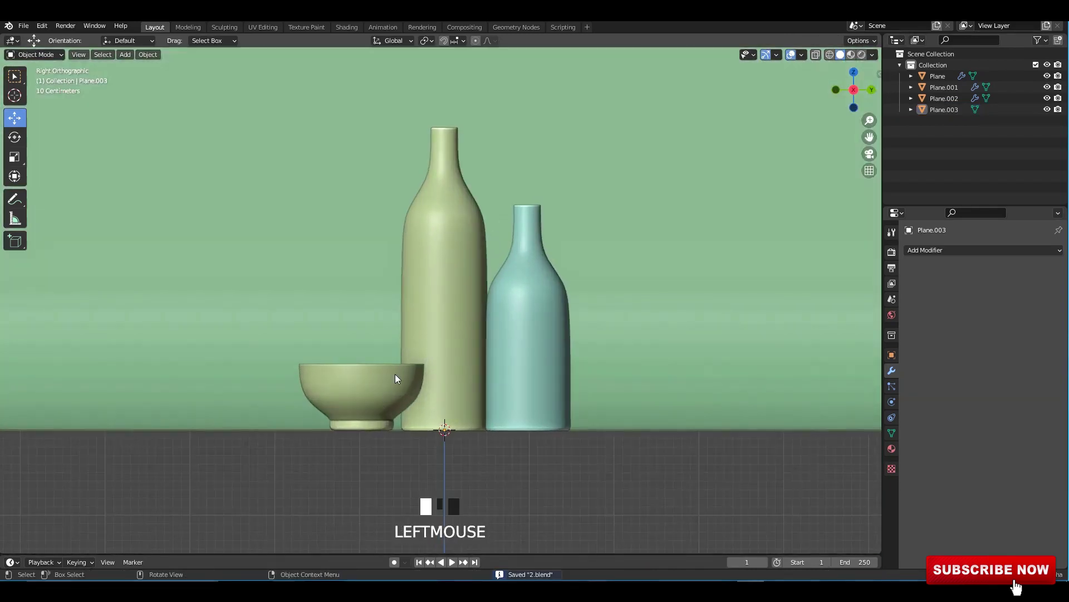
middle_click_drag(396, 373, 433, 416, "alt")
mouse_move(433, 415)
left_mouse_down()
mouse_move(399, 376)
mouse_move(438, 432)
left_mouse_up()
Step: Move the shorter bottle in front of the taller one, beside the bowl, and save the file
left_click(592, 370)
left_click_drag(592, 371, 535, 434)
left_click(513, 372)
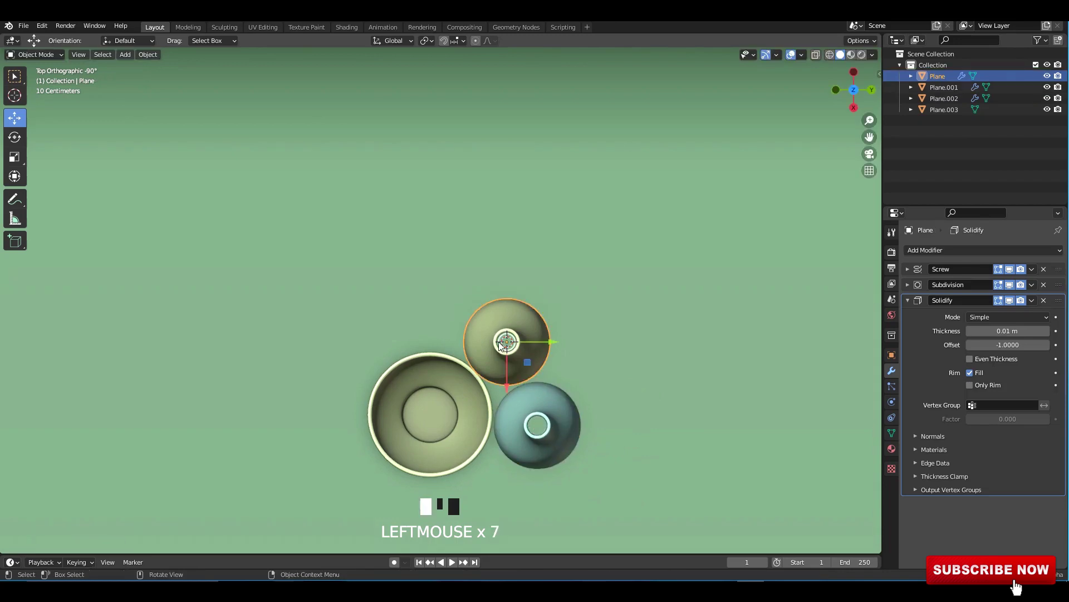
middle_click_drag(502, 346, 522, 319)
key("ctrl+s")
Step: Switch to the Animation workspace and frame the bottles and bowl closely in the narrower 3D view
left_click(384, 27)
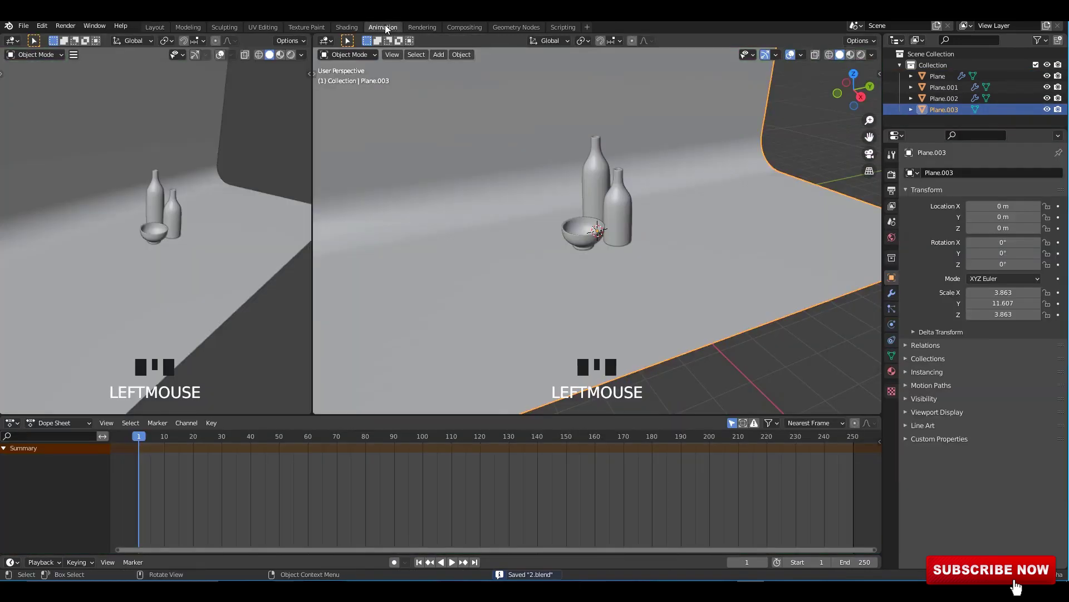
scroll(263, 240, "up", 4)
middle_click_drag(263, 239, 299, 49)
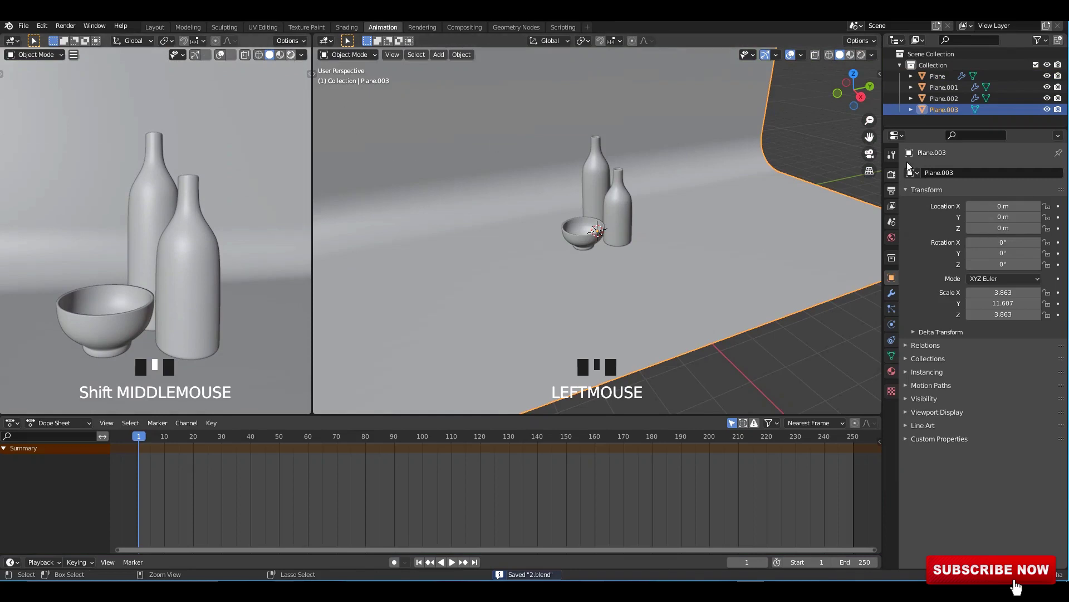
Step: Enlarge the 3D views by shrinking the animation editor, and show the narrower view in Material Preview shading
left_click(287, 57)
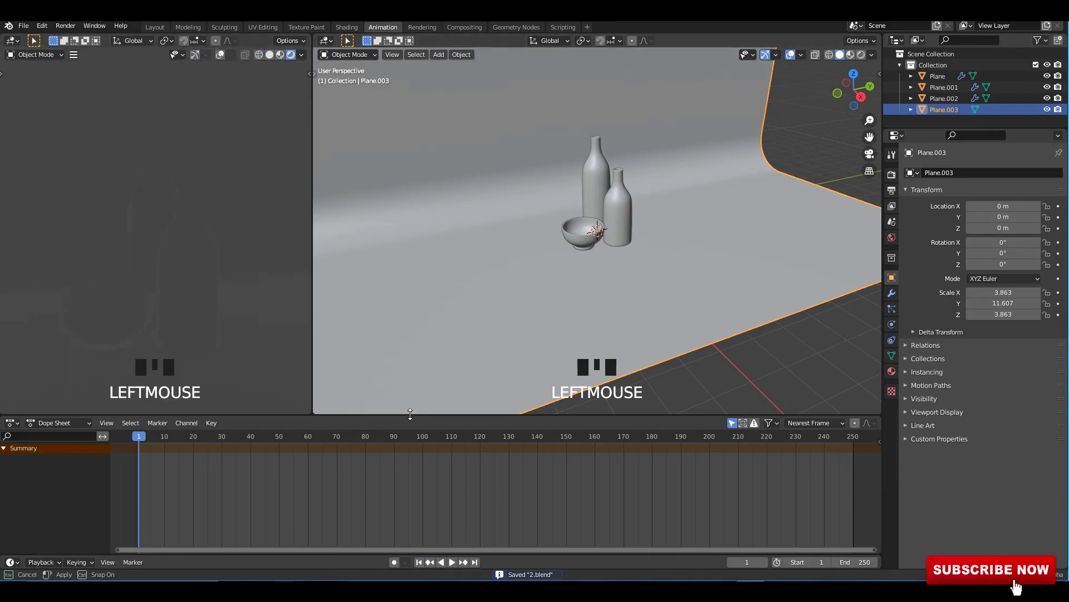
left_click_drag(410, 414, 410, 512)
left_click(279, 55)
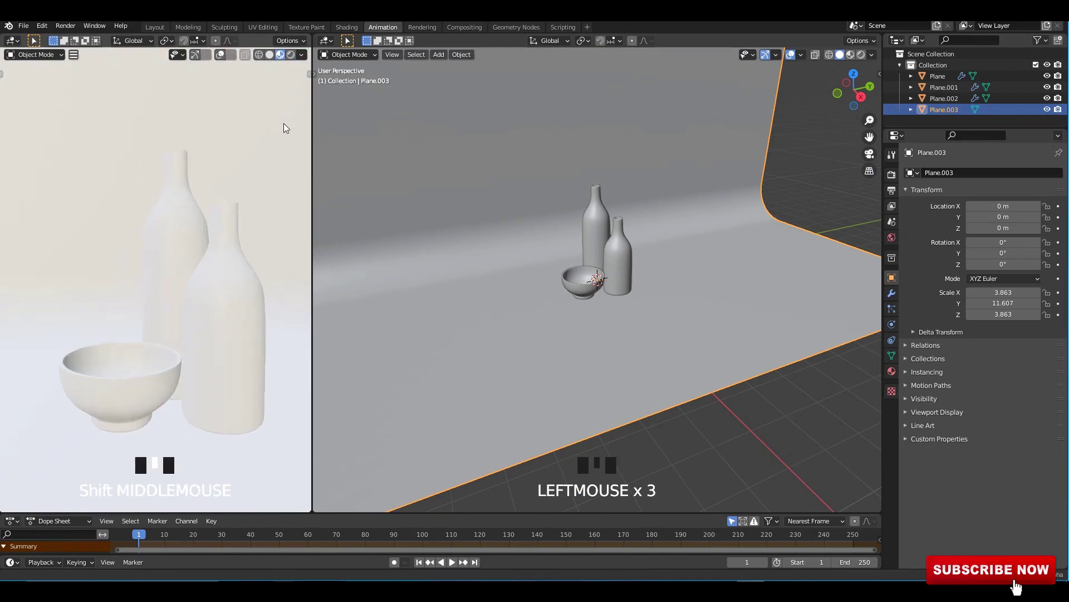
Step: In the Eevee settings, enable Ambient Occlusion with a distance of 2, together with Bloom and Screen Space Reflections
left_click(893, 156)
left_click(891, 174)
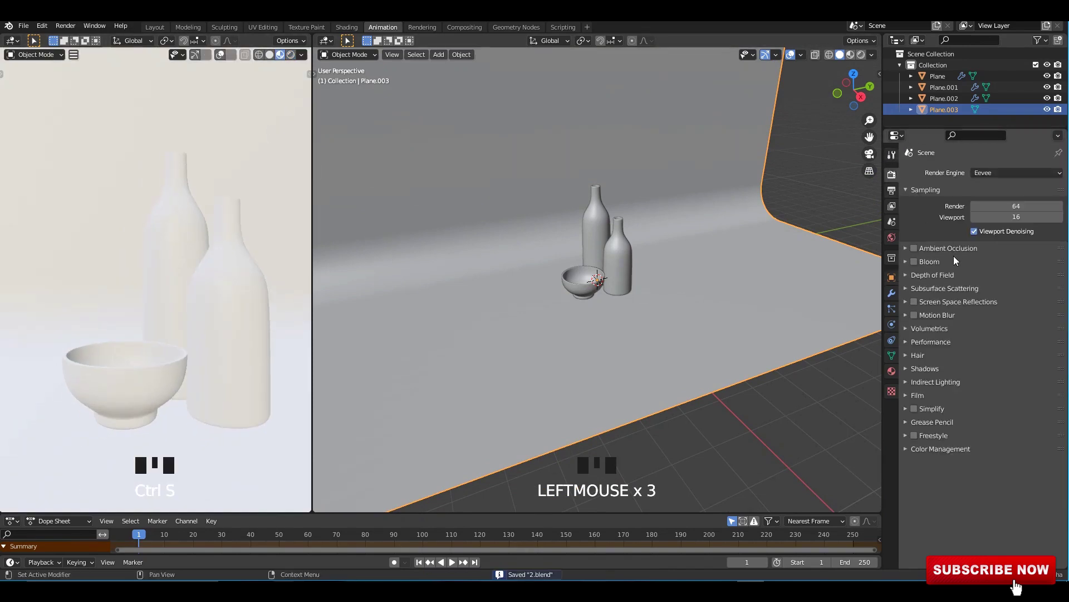
left_click(914, 249)
left_click(934, 248)
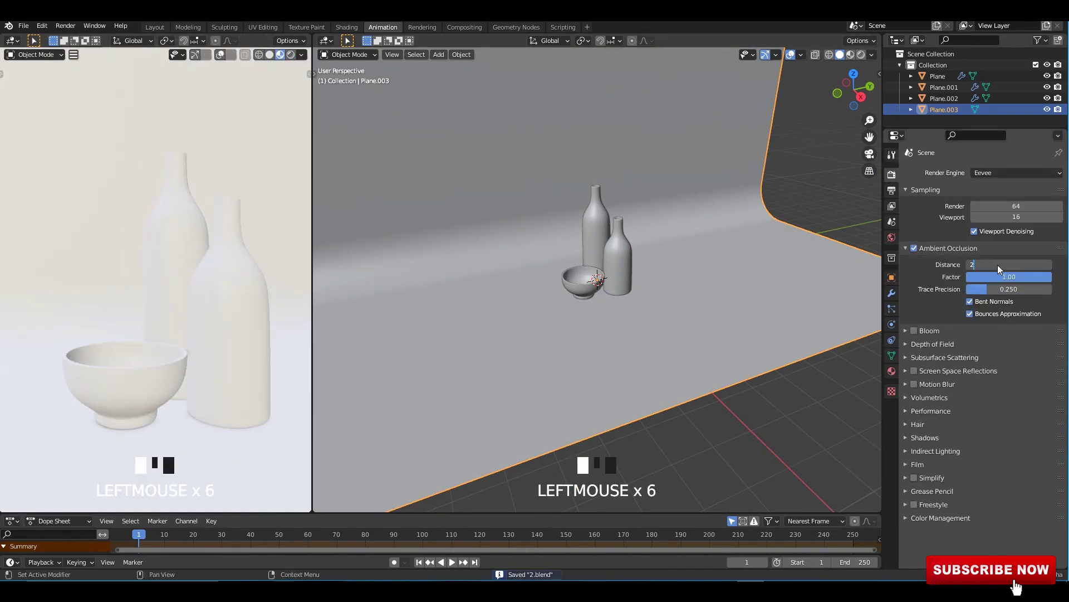
left_click(934, 249)
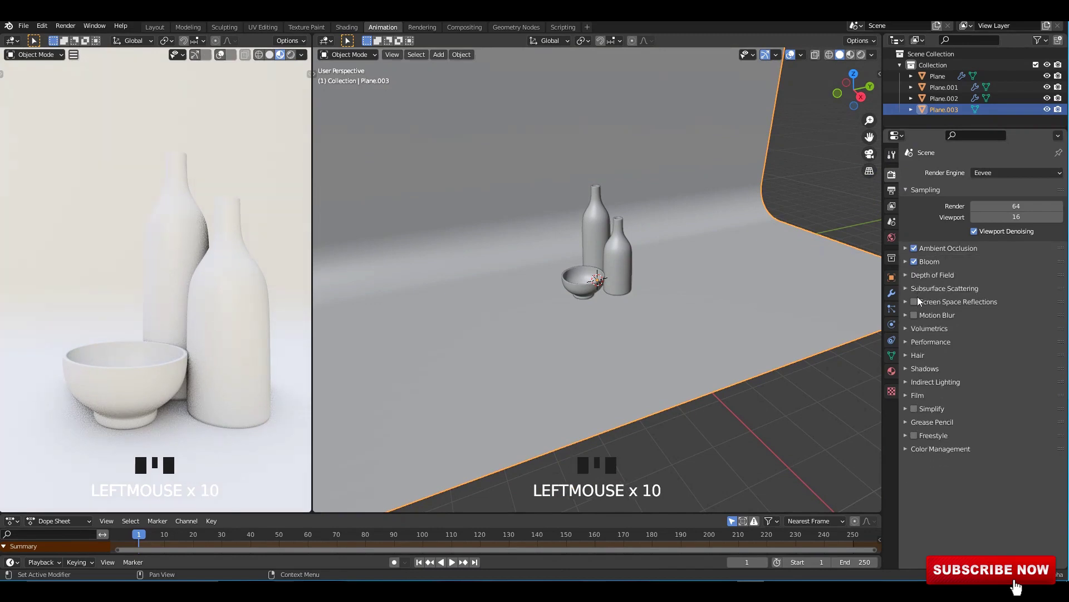
Step: Set the color management look to Very High Contrast and save the file
left_click(964, 449)
left_click(1003, 493)
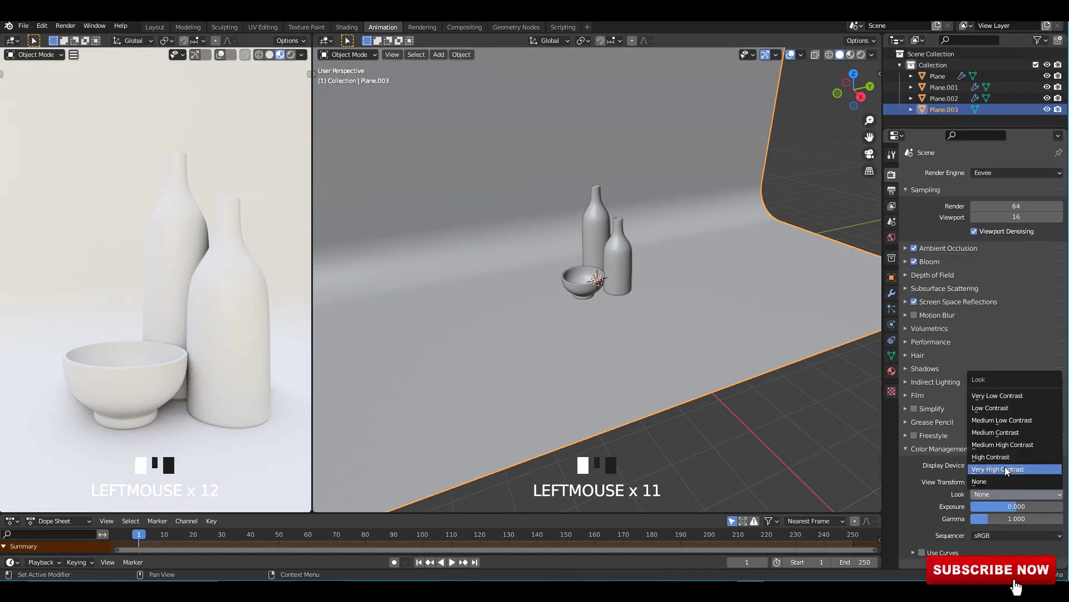
left_click(1036, 469)
middle_click_drag(590, 345, 647, 299)
key("ctrl+s")
right_click(623, 262)
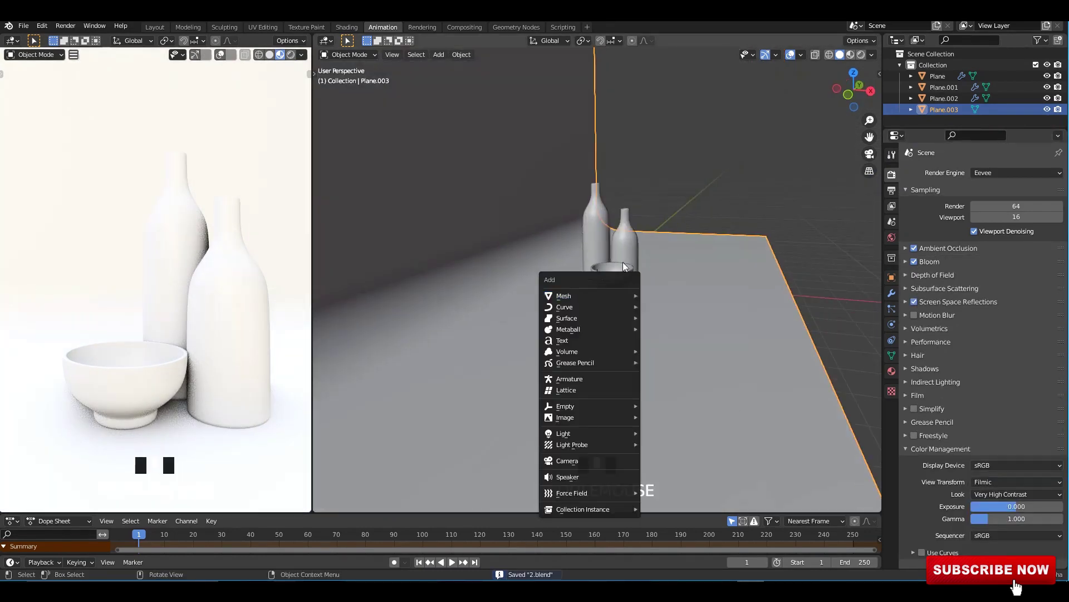
Step: Show the framed view in Rendered shading and use the studio022.hdr environment image as the world's background color
left_click(291, 54)
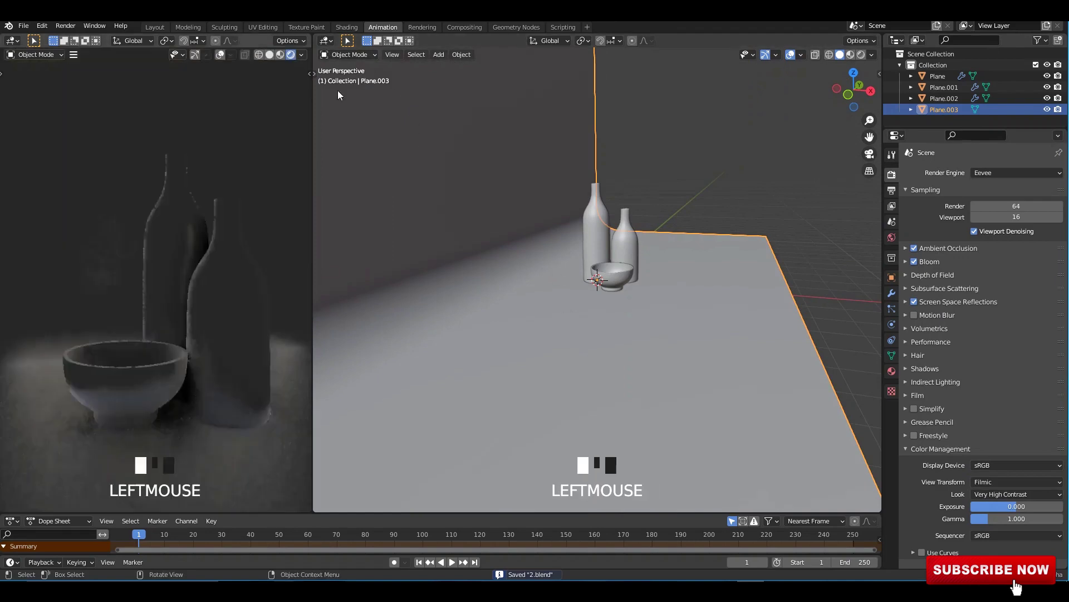
left_click(892, 238)
left_click(971, 246)
left_click(758, 296)
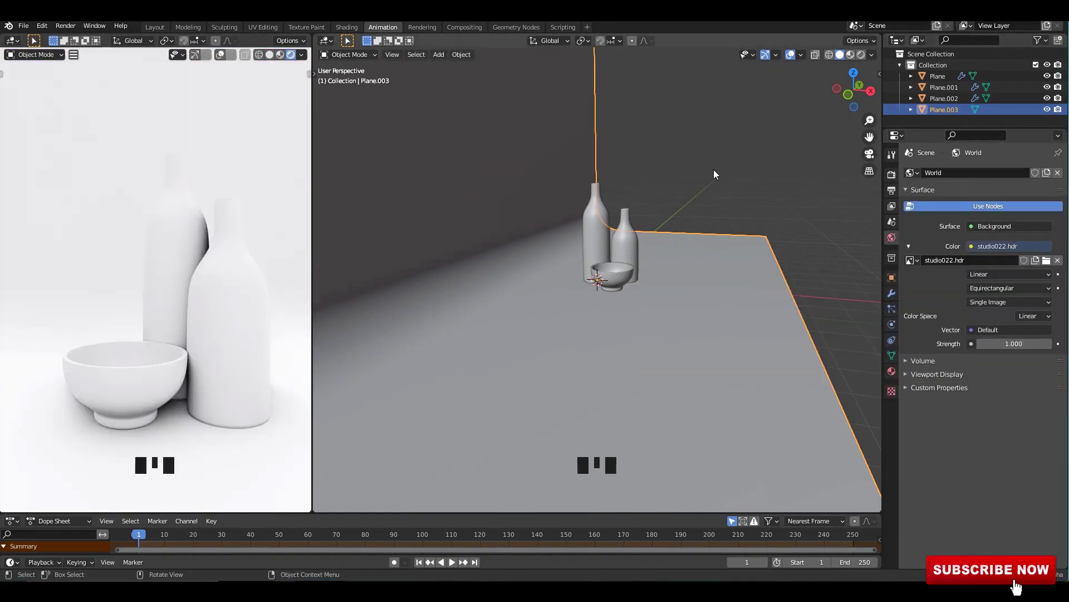
mouse_move(714, 169)
middle_mouse_down()
mouse_move(677, 169)
mouse_move(724, 184)
middle_mouse_up()
Step: Turn the larger 3D view into a Shader Editor
left_click(326, 41)
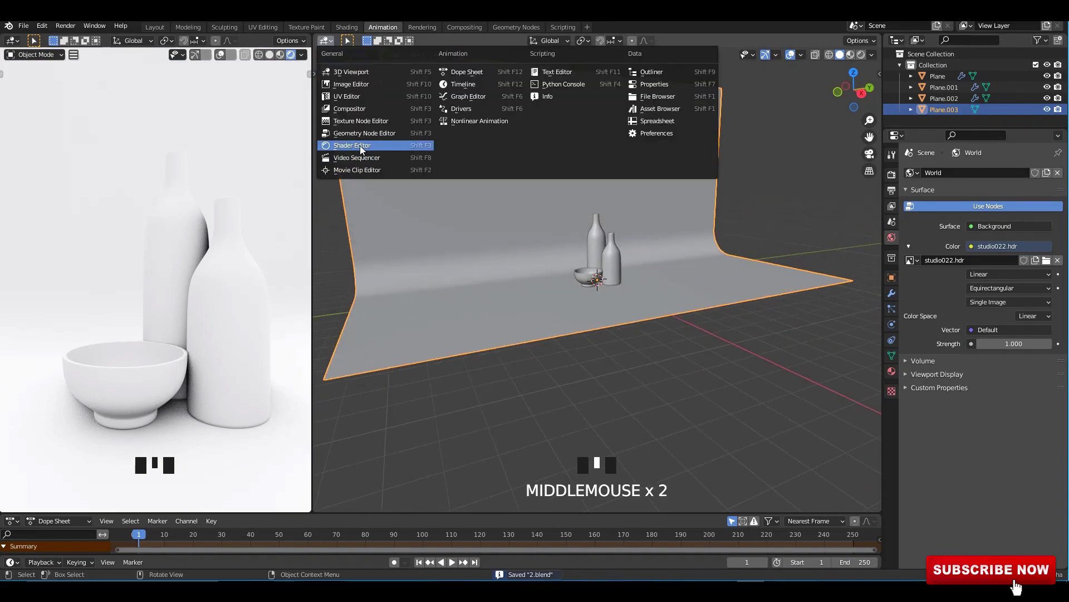
left_click(360, 146)
key("n")
Step: Create a new material for the backdrop and darken its base color to gray
left_click(610, 42)
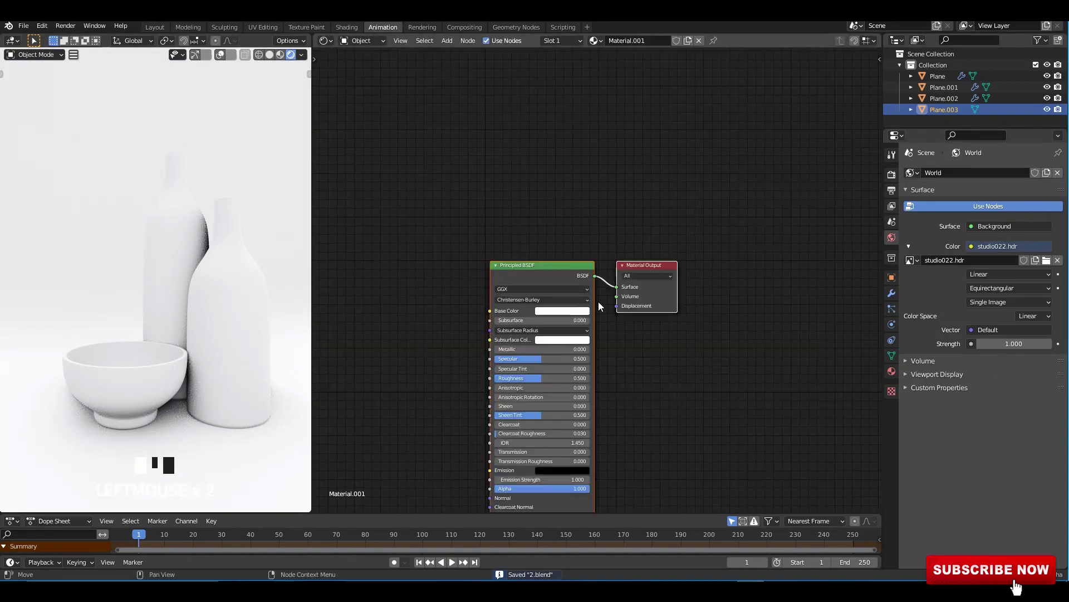
scroll(602, 278, "up", 3)
left_click(604, 254)
left_click_drag(656, 67, 657, 112)
Step: Create a new material for the shorter bottle and add an Ambient Occlusion node before its Principled BSDF
left_click(239, 312)
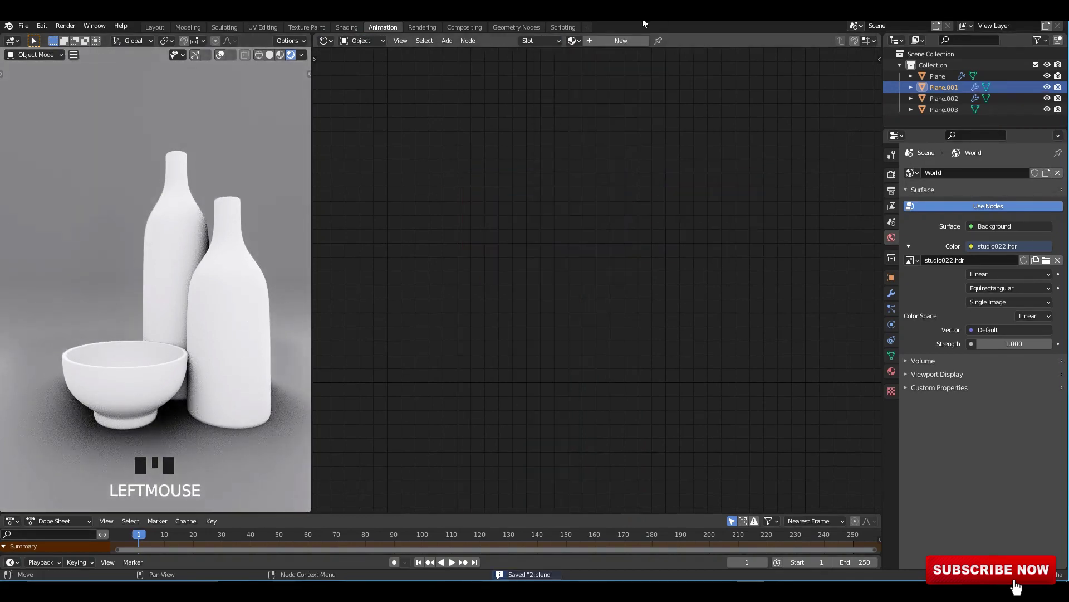
left_click(624, 43)
scroll(645, 162, "up", 2)
key("shift+a")
middle_click_drag(390, 273, 668, 273)
left_click(516, 168)
left_click(526, 184)
left_click(359, 131)
key("g")
left_click(548, 261)
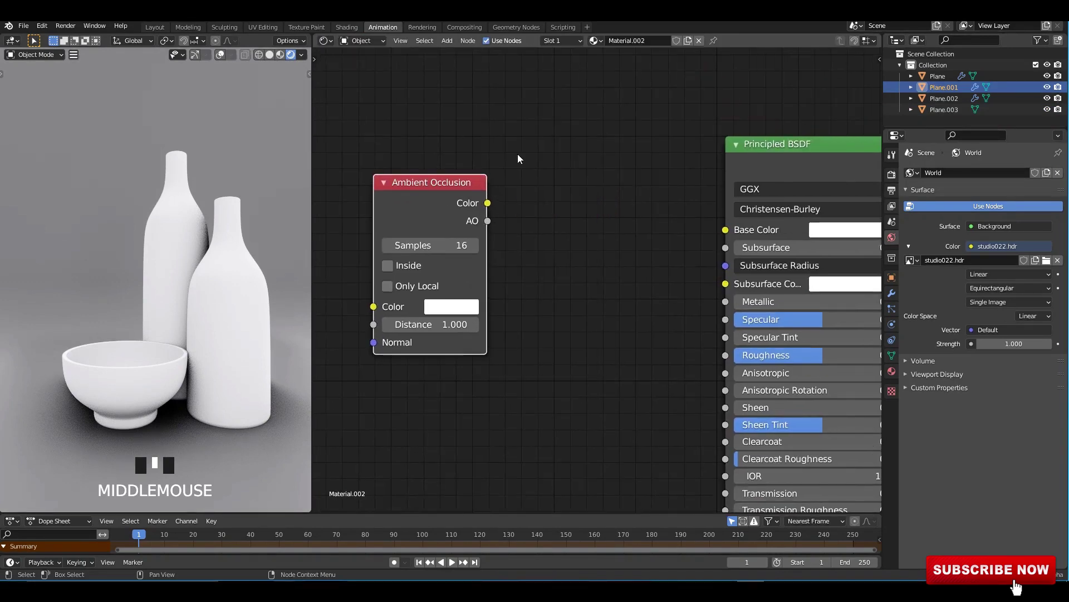
Step: Add a ColorRamp node and place it between the Ambient Occlusion and Principled BSDF nodes
left_click(573, 166)
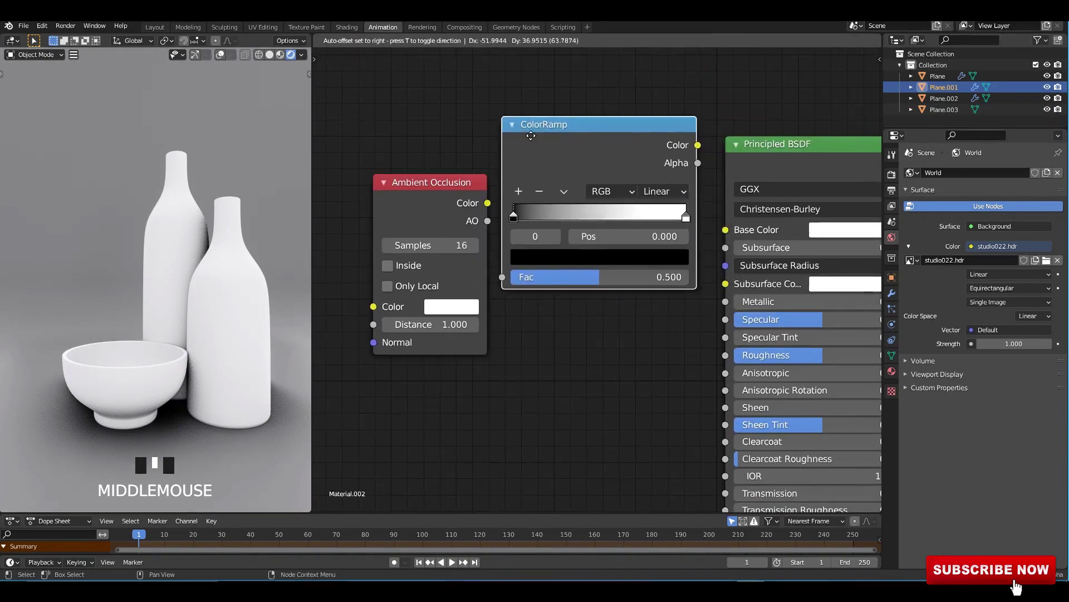
left_click(591, 183)
scroll(590, 183, "down", 2)
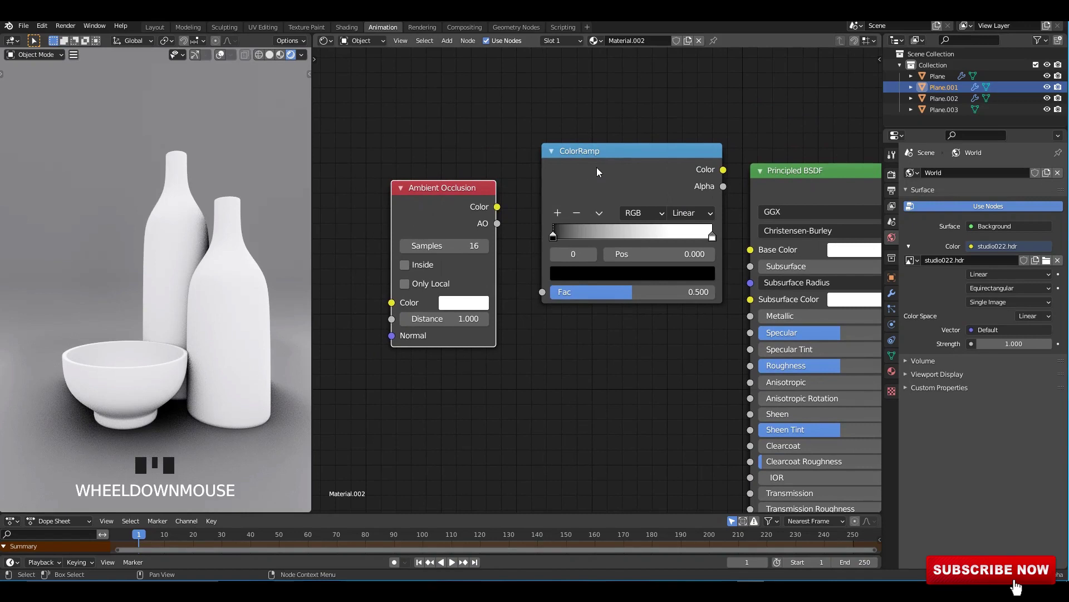
left_click_drag(605, 167, 535, 160)
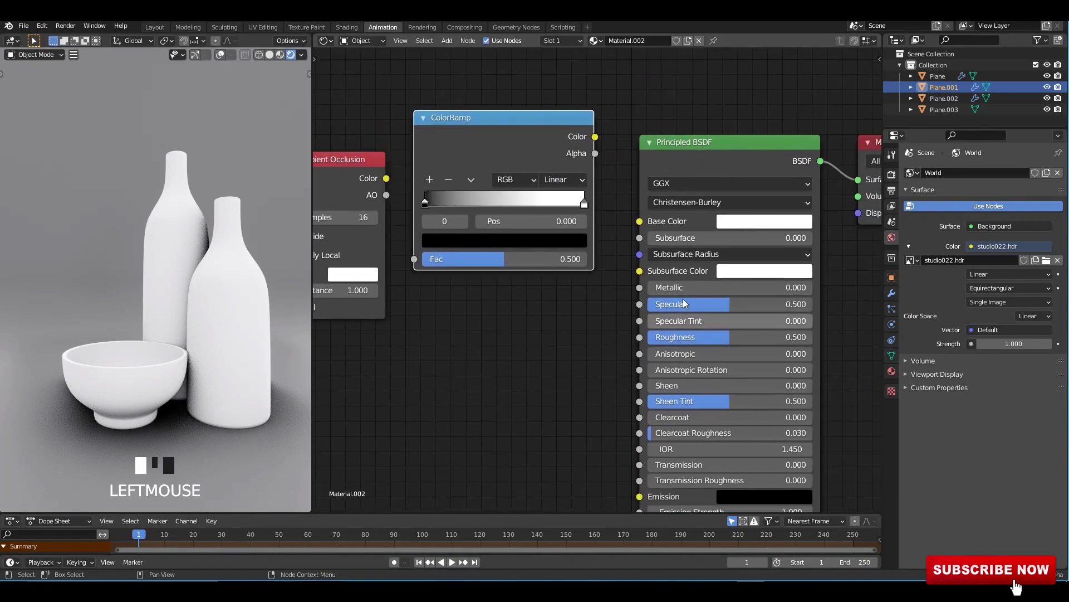
Step: Set the bottle material's Specular to 1.000 and Roughness to 0.282, and connect the Ambient Occlusion color to the ColorRamp factor
left_click_drag(790, 290, 731, 308)
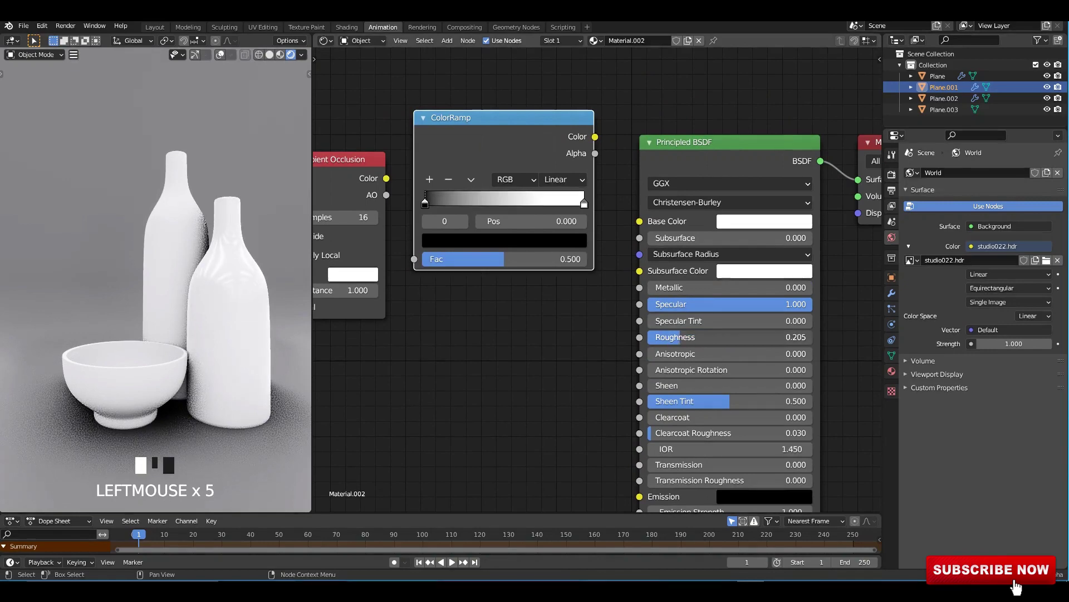
scroll(713, 354, "up", 1)
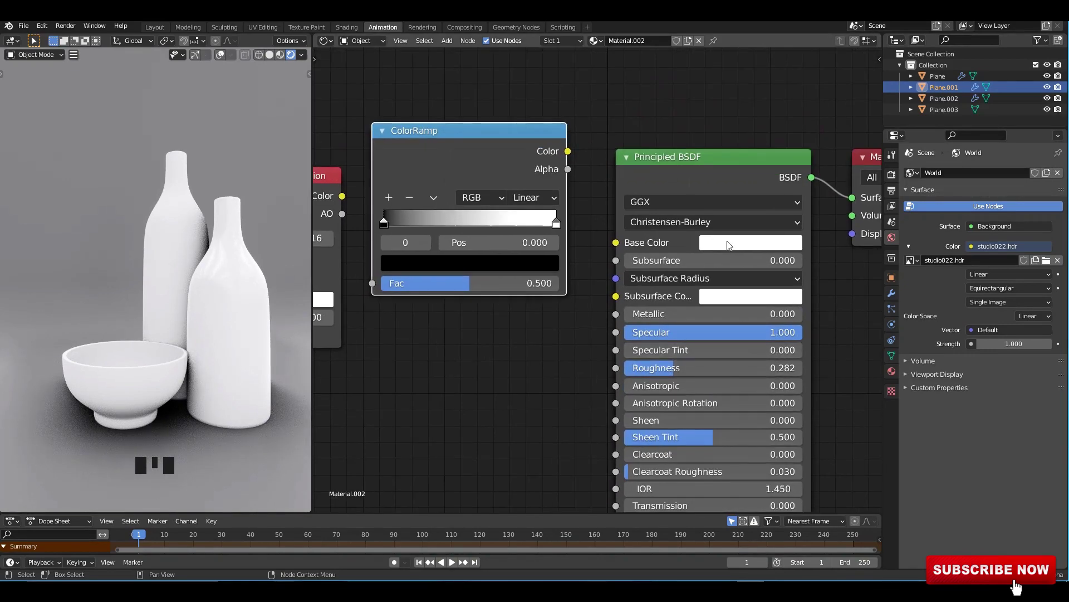
middle_click_drag(405, 236, 620, 266)
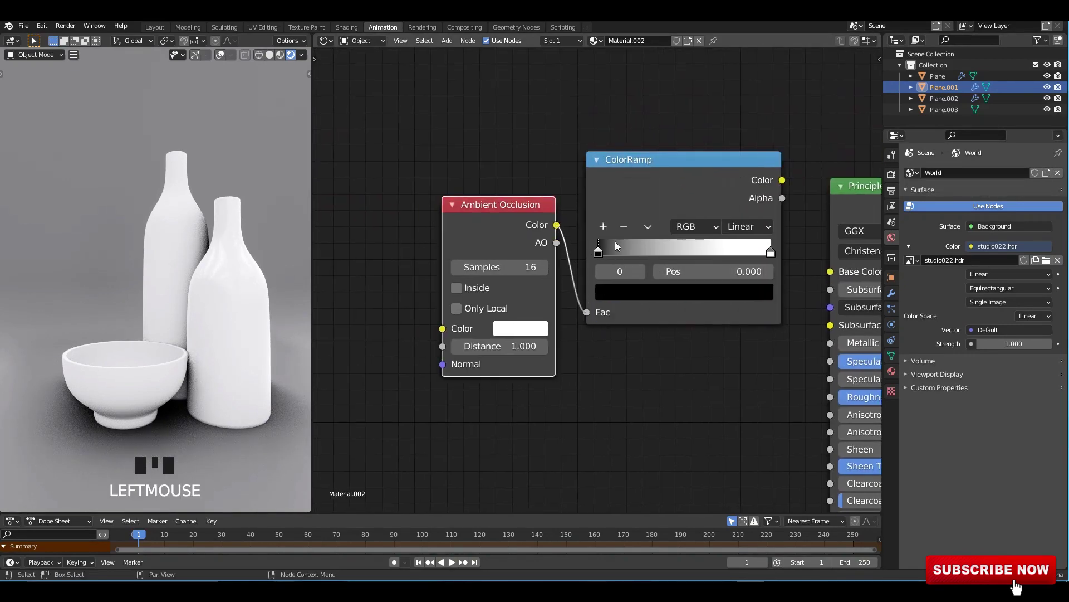
Step: Duplicate the ColorRamp node and place the copy beneath the original
scroll(560, 212, "down", 2)
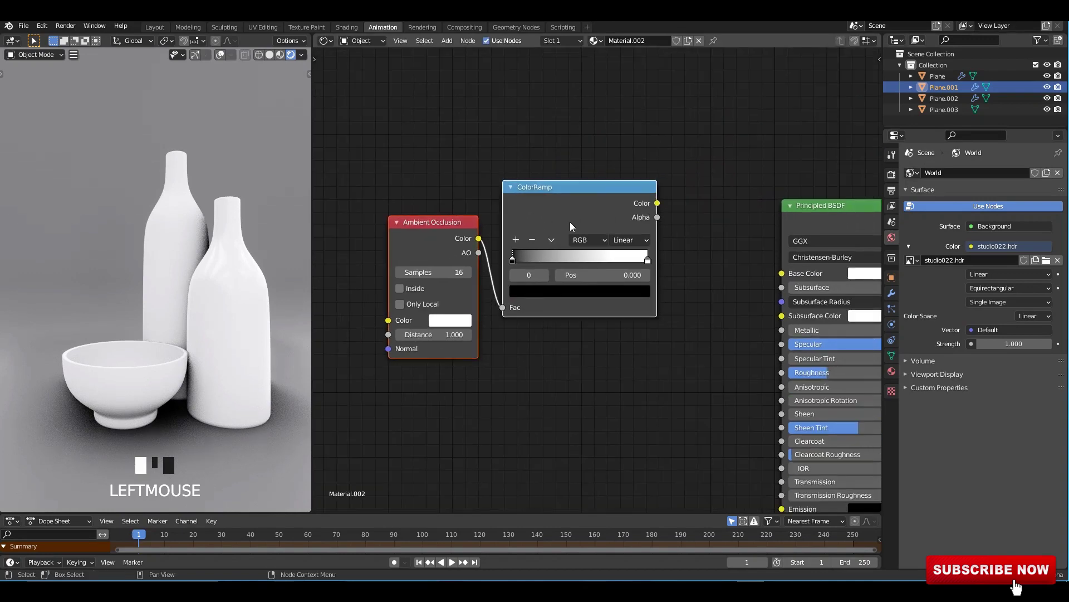
left_click(570, 222)
key("shift+d")
left_click(563, 416)
middle_click_drag(569, 402, 609, 282)
scroll(609, 282, "up", 3)
middle_click_drag(445, 307, 492, 273)
Step: Add a Geometry node, connect its Pointiness to the duplicated ColorRamp's factor, and preview that ramp's output on the bottle
key("shift+a")
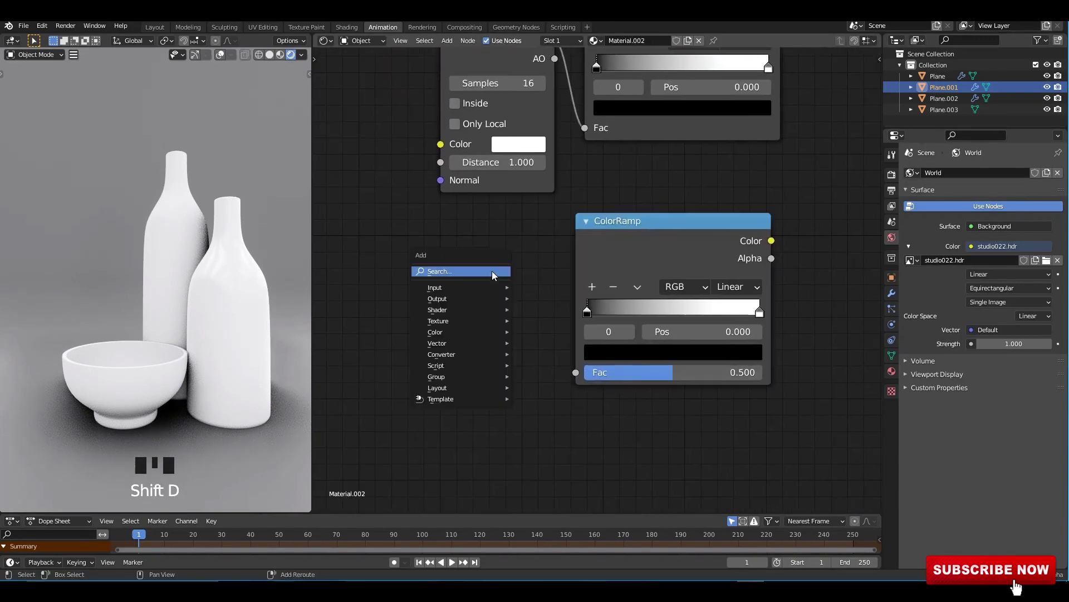
left_click(494, 273)
left_click(527, 347)
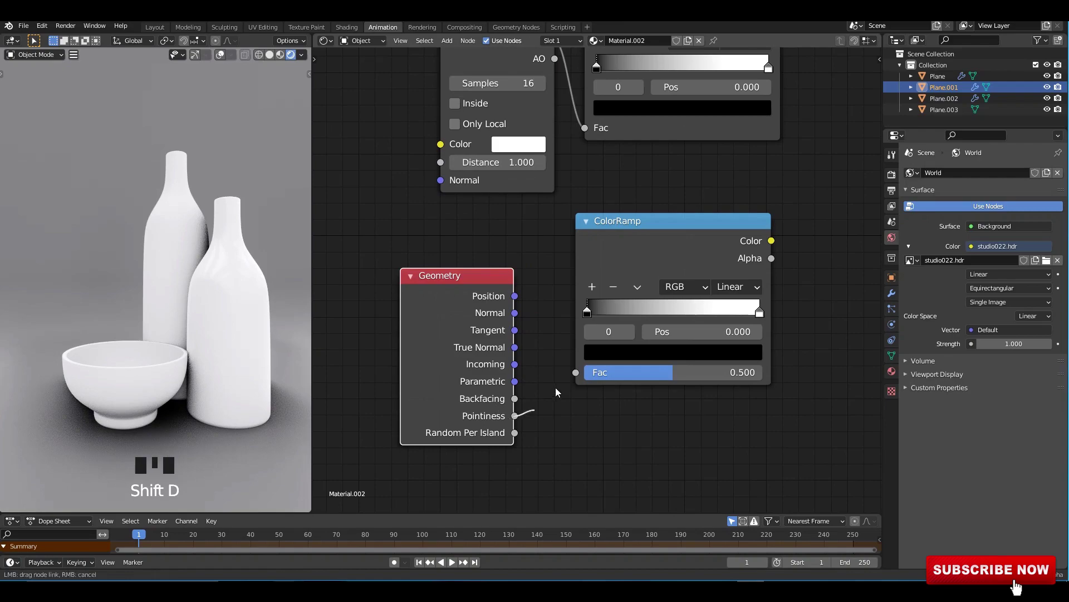
left_click(649, 249)
middle_click_drag(649, 249, 596, 266)
scroll(596, 267, "up", 2)
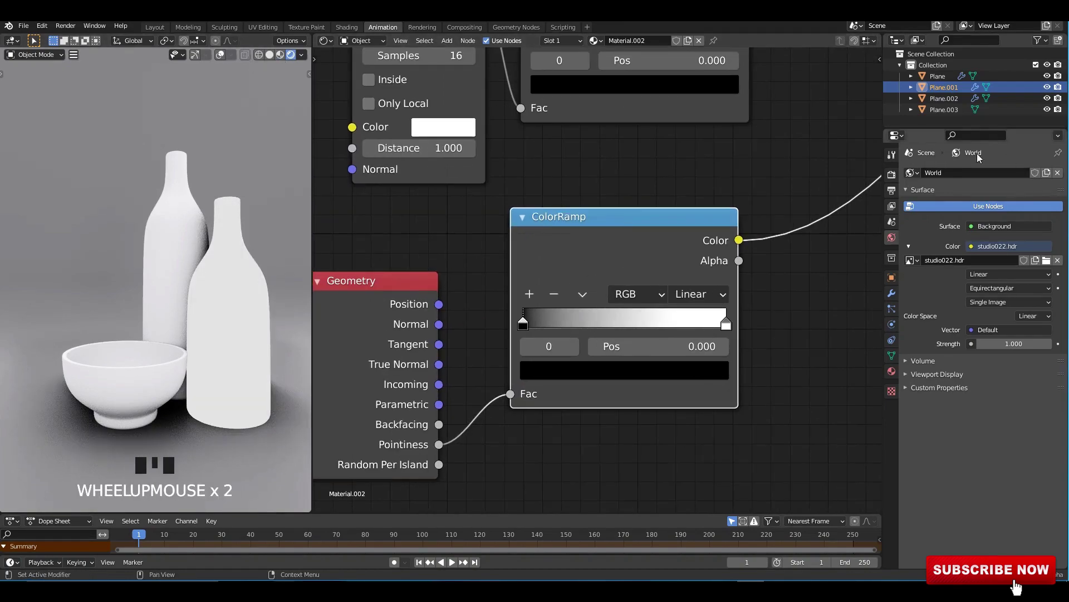
Step: Switch the render engine to Cycles
left_click(891, 174)
left_click(1016, 172)
left_click(999, 210)
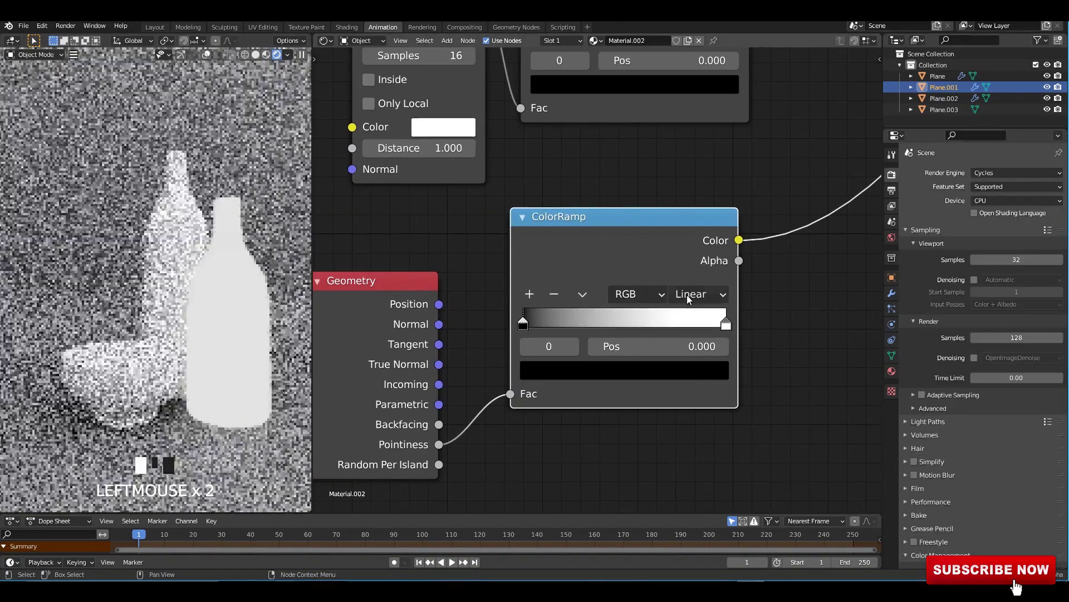
Step: Tighten the Pointiness ColorRamp by bringing its black and white stops close together, with the white stop at 0.573
scroll(625, 299, "up", 4)
left_click_drag(516, 257, 640, 258)
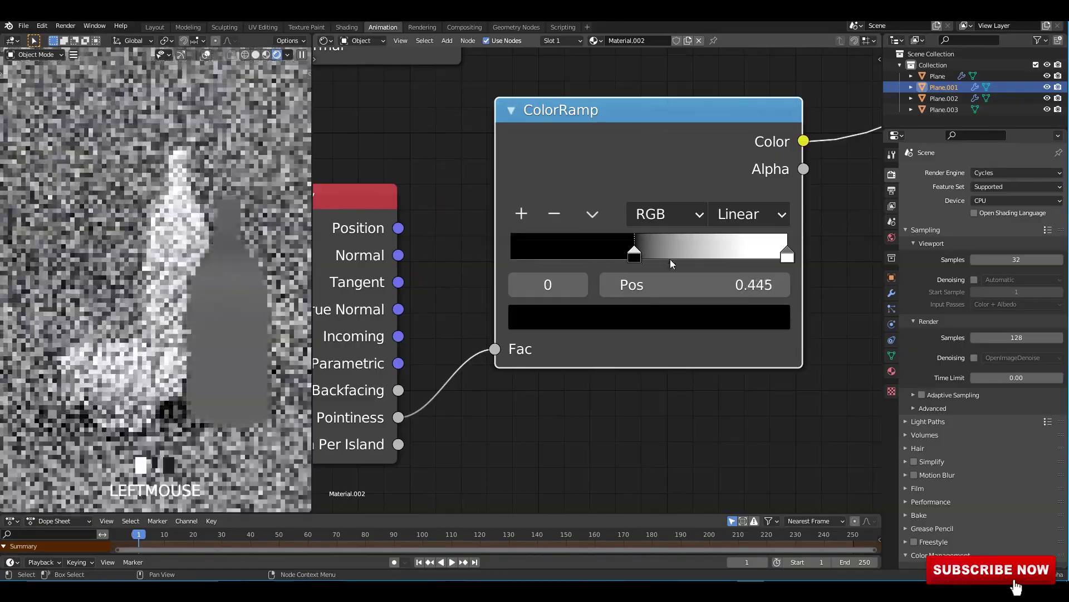
left_click_drag(784, 257, 671, 257)
left_click(636, 256)
scroll(659, 236, "down", 4)
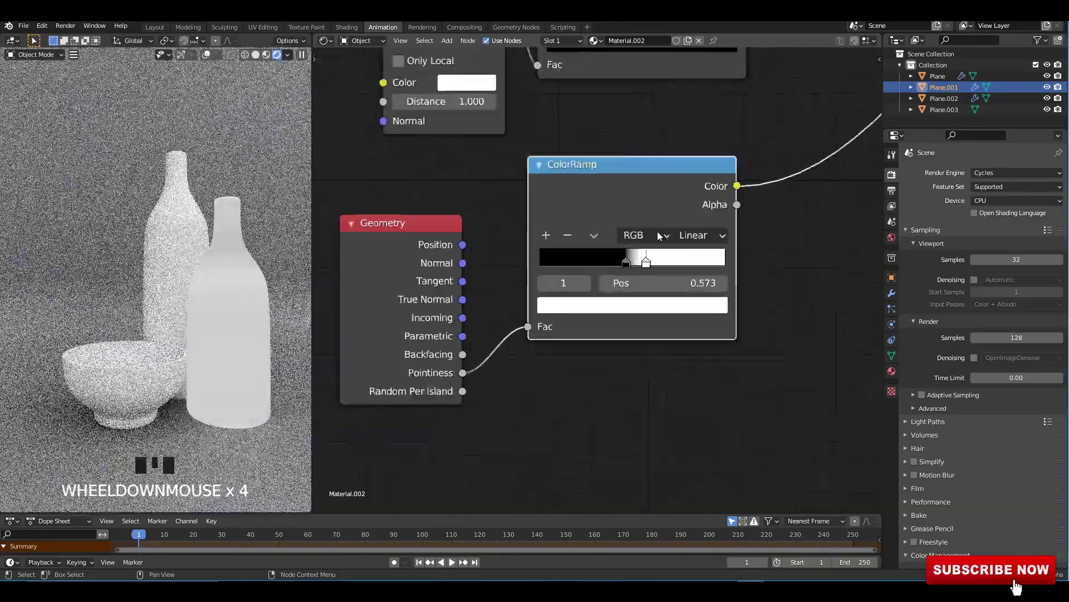
Step: Combine both ColorRamp colors in a Mix node and connect the result to the Principled BSDF's Base Color
middle_click_drag(658, 237, 616, 322)
scroll(641, 278, "up", 1)
scroll(617, 322, "up", 2)
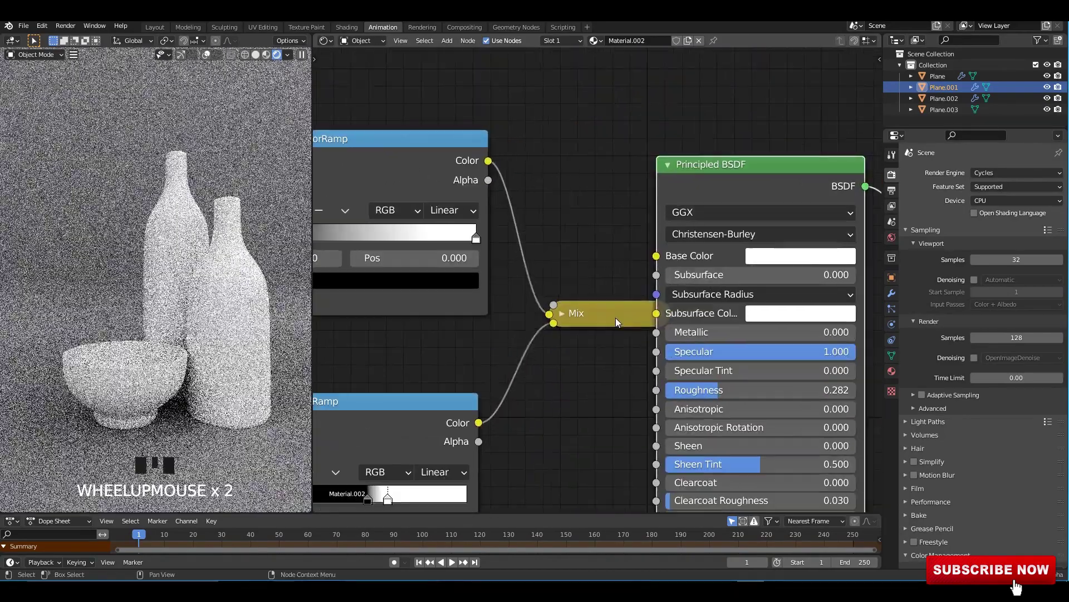
left_click_drag(617, 322, 618, 264)
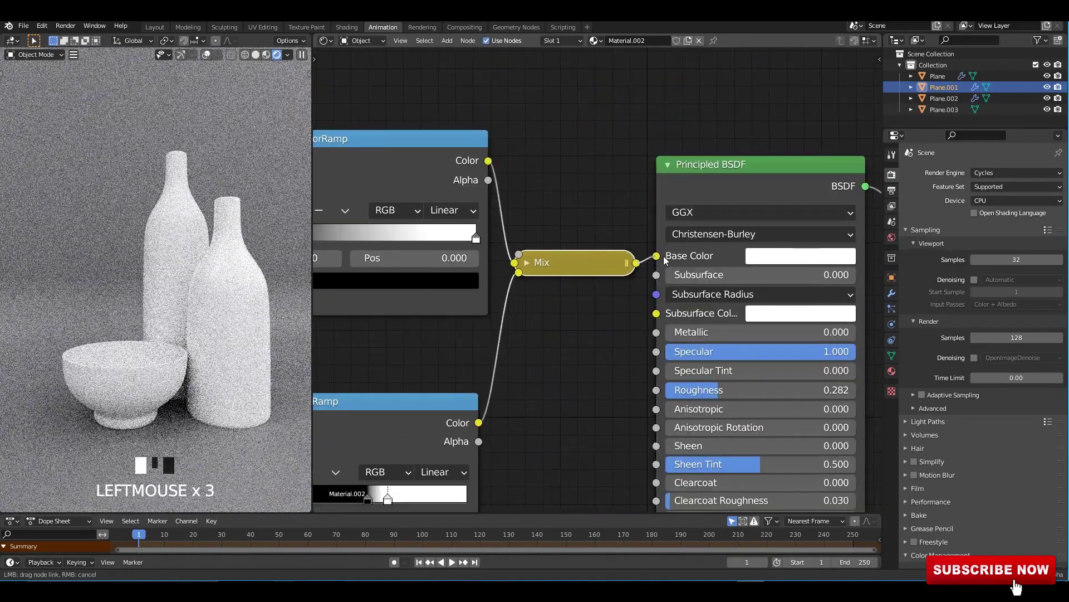
Step: Set the Mix node to Color Burn, swap its two color inputs, and set its Fac to 0.358
left_click(527, 263)
left_click(577, 277)
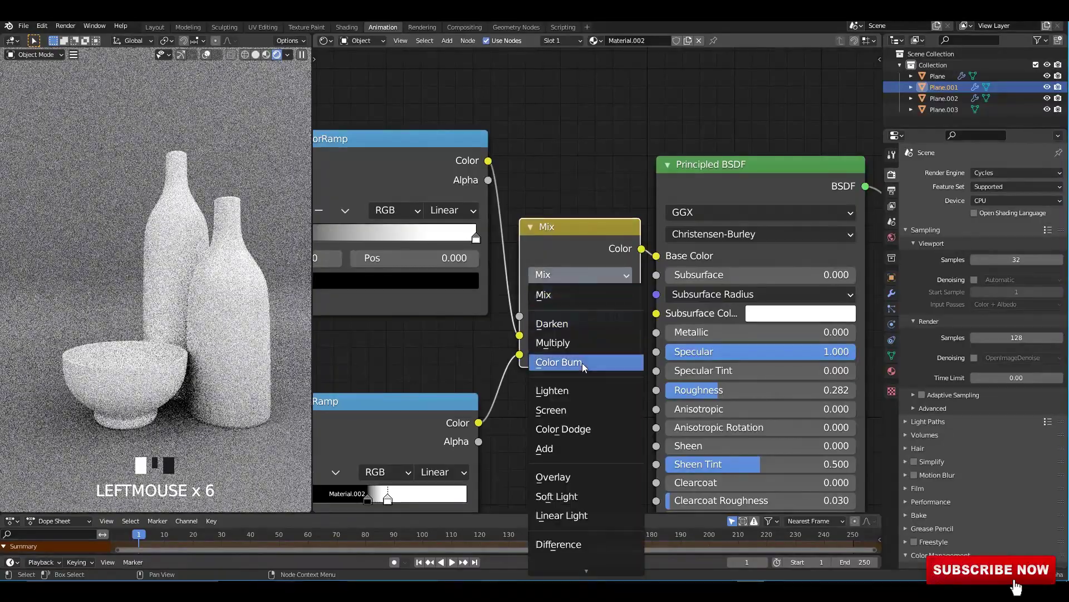
left_click(579, 363)
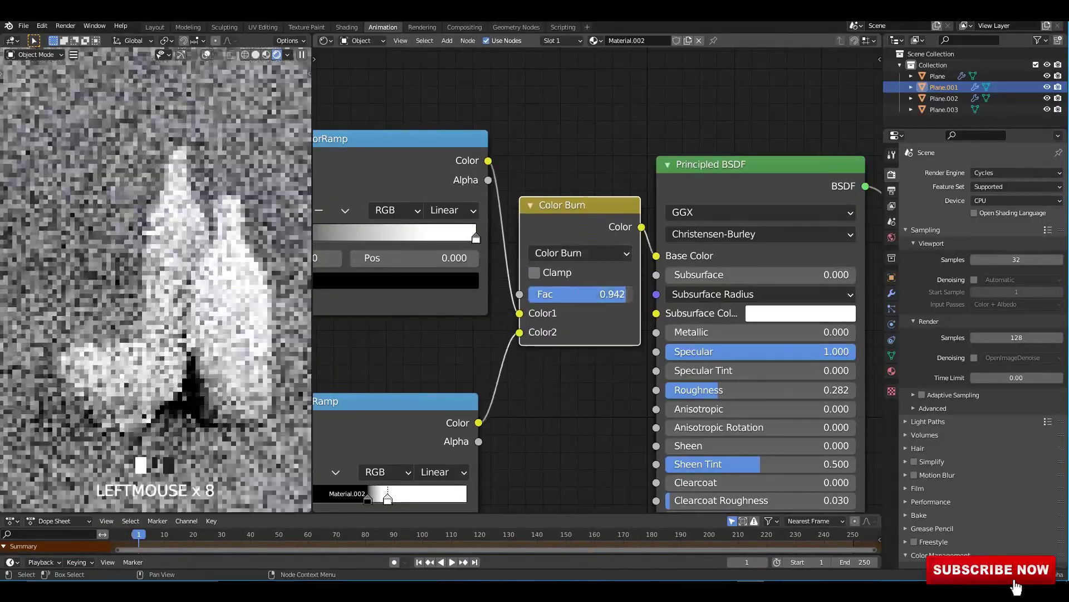
left_click_drag(604, 294, 616, 294)
left_click_drag(519, 333, 519, 314)
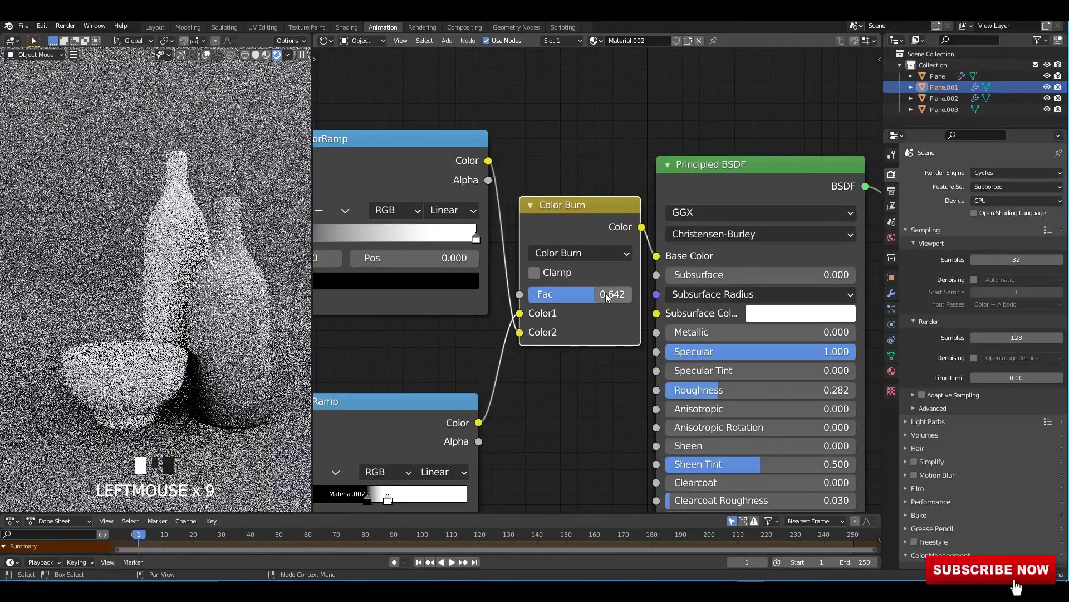
left_click_drag(607, 295, 557, 295)
Step: Add a stop at position 0.109 to the Ambient Occlusion ColorRamp and save the file
scroll(552, 372, "down", 2)
middle_click_drag(386, 243, 454, 212)
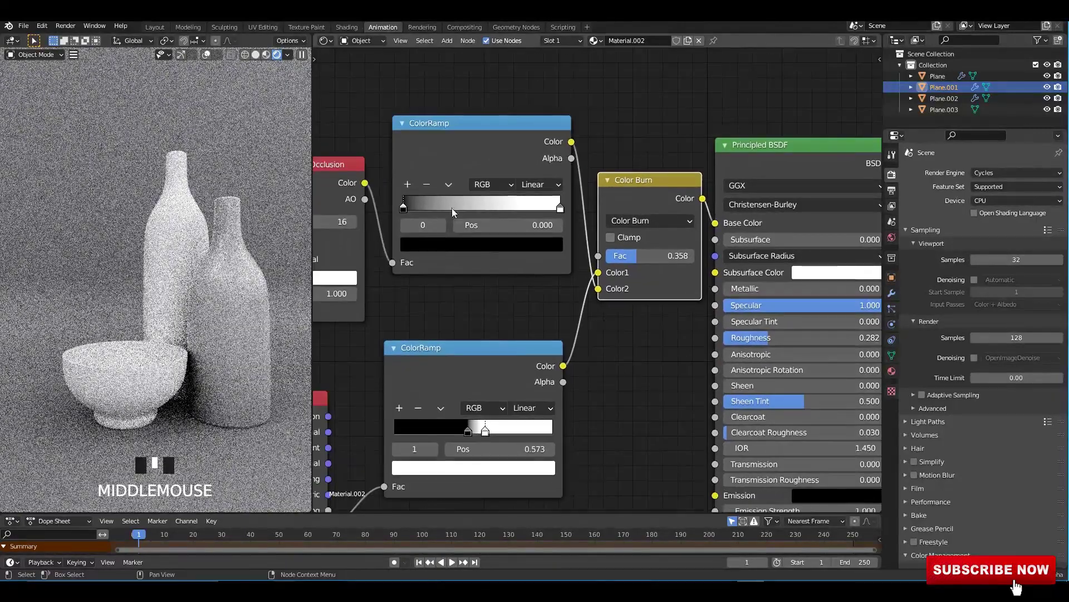
left_click(409, 184)
left_click_drag(483, 207, 420, 207)
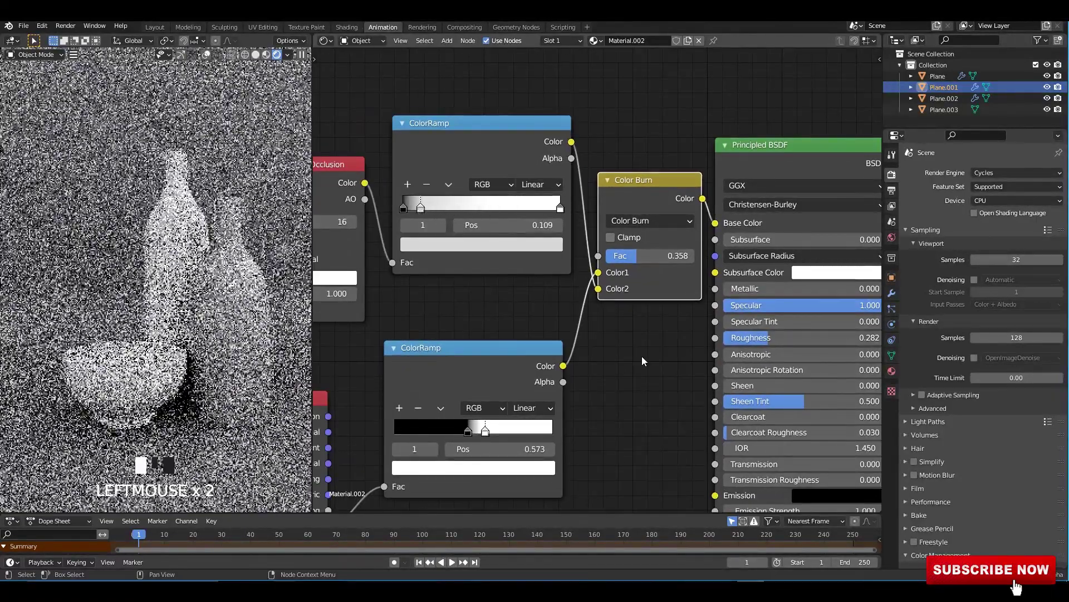
left_click(641, 346)
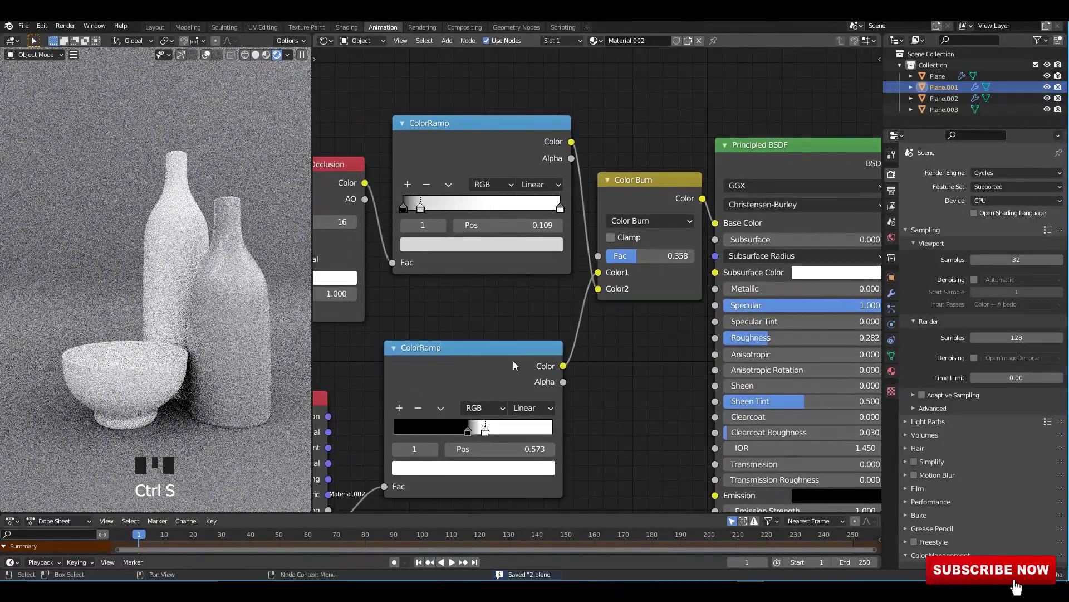
Step: Set the bottle material's Subsurface to 0.1
scroll(490, 261, "down", 2)
scroll(483, 253, "up", 5)
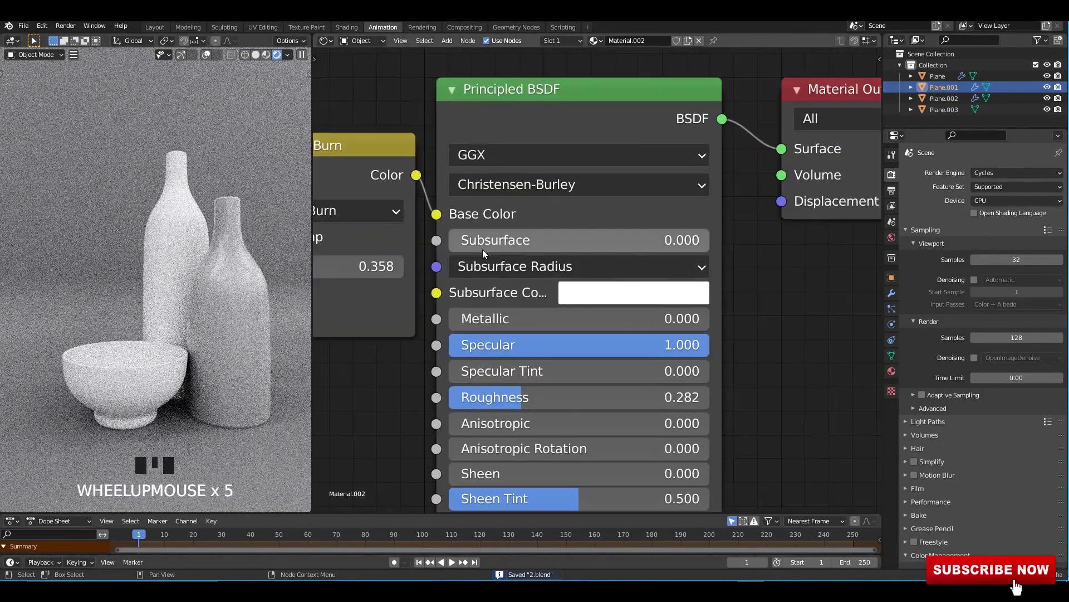
left_click(558, 241)
left_click(783, 302)
left_click(556, 243)
type("0.1")
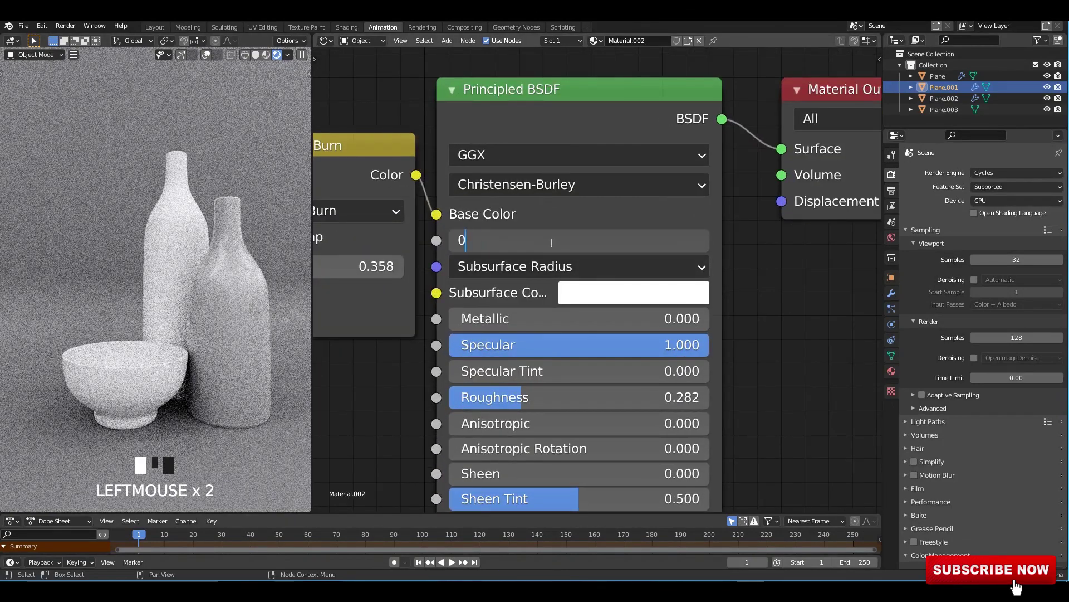
key("Return")
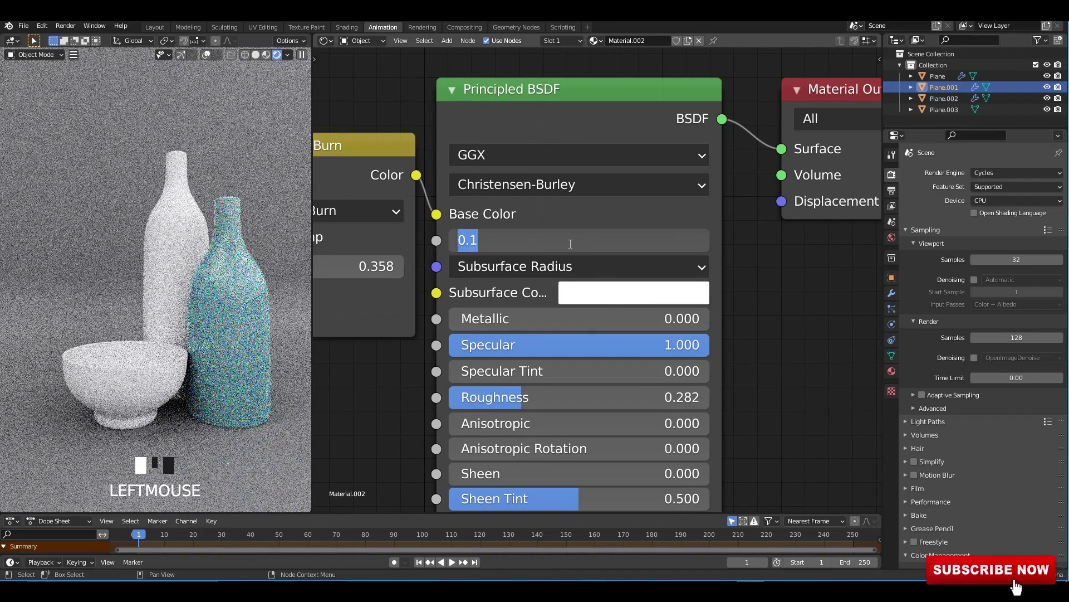
Step: Set the bottle material's Subsurface to 0.01 and save the file
left_click(567, 244)
type("0.01")
key("Return")
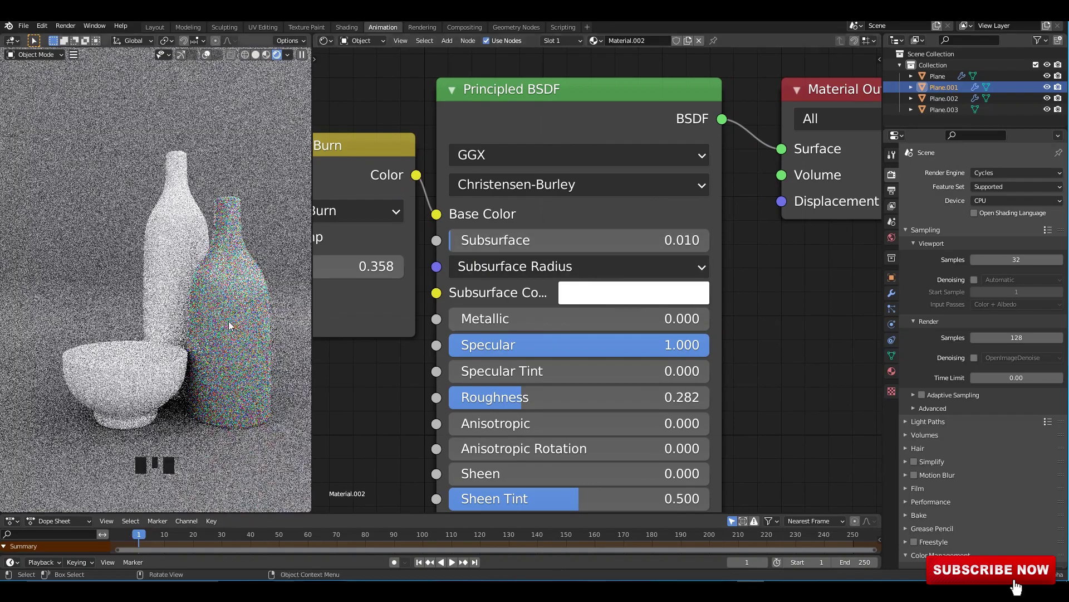
key("ctrl+s")
key("ctrl+s")
Step: Tidy the node layout by repositioning the Ambient Occlusion node beside its ColorRamp
scroll(396, 374, "down", 2)
middle_click_drag(396, 374, 468, 357)
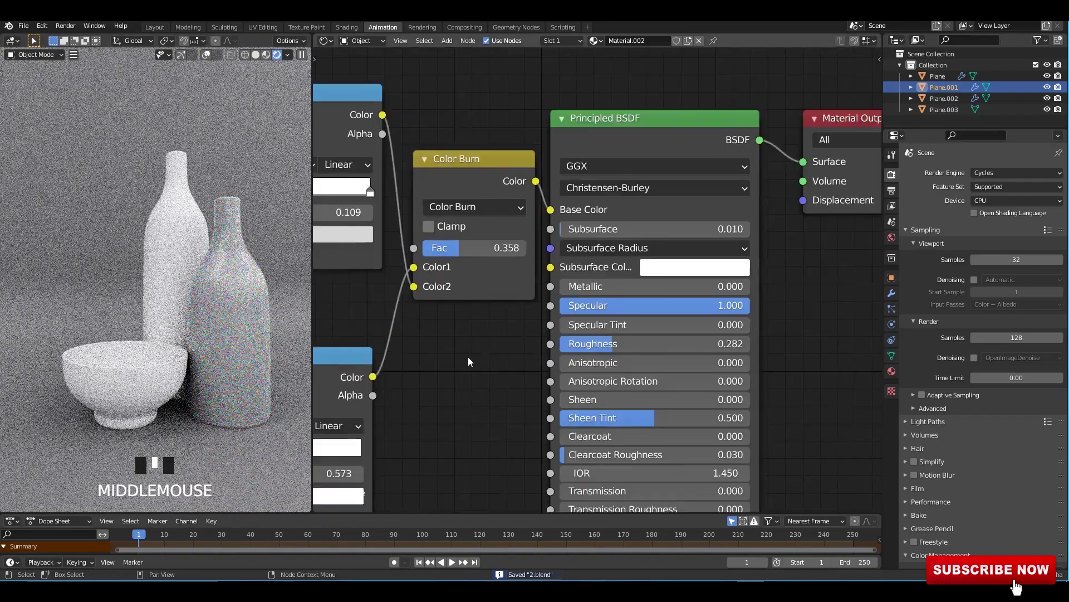
scroll(604, 334, "up", 1)
middle_click_drag(472, 316, 473, 315)
left_click_drag(471, 320, 486, 297)
scroll(578, 299, "down", 1)
middle_click_drag(578, 300, 625, 384)
scroll(580, 329, "down", 2)
middle_click_drag(571, 323, 651, 321)
left_click_drag(424, 324, 430, 303)
middle_click_drag(430, 302, 473, 255)
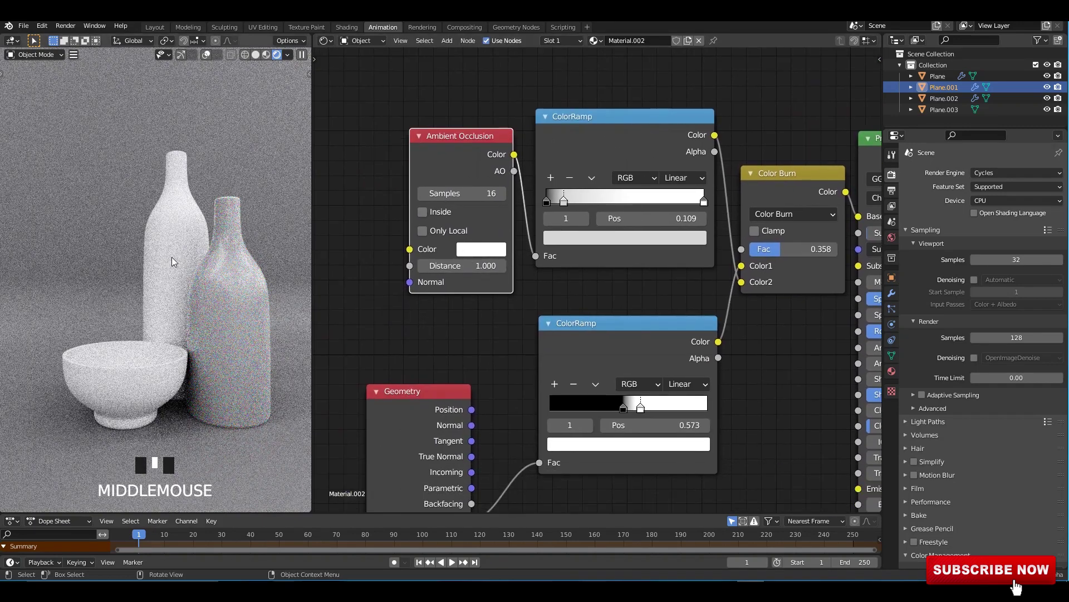
Step: Link the shorter bottle's material to the taller bottle and the bowl
left_click(172, 257)
left_click(132, 365, "shift")
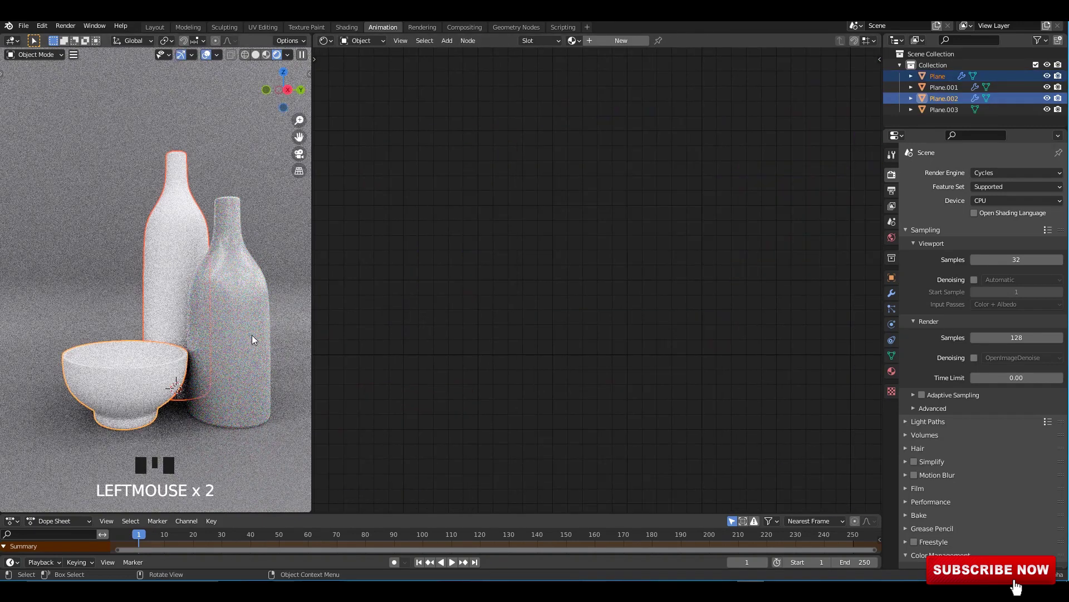
left_click(253, 279, "shift")
key("ctrl+l")
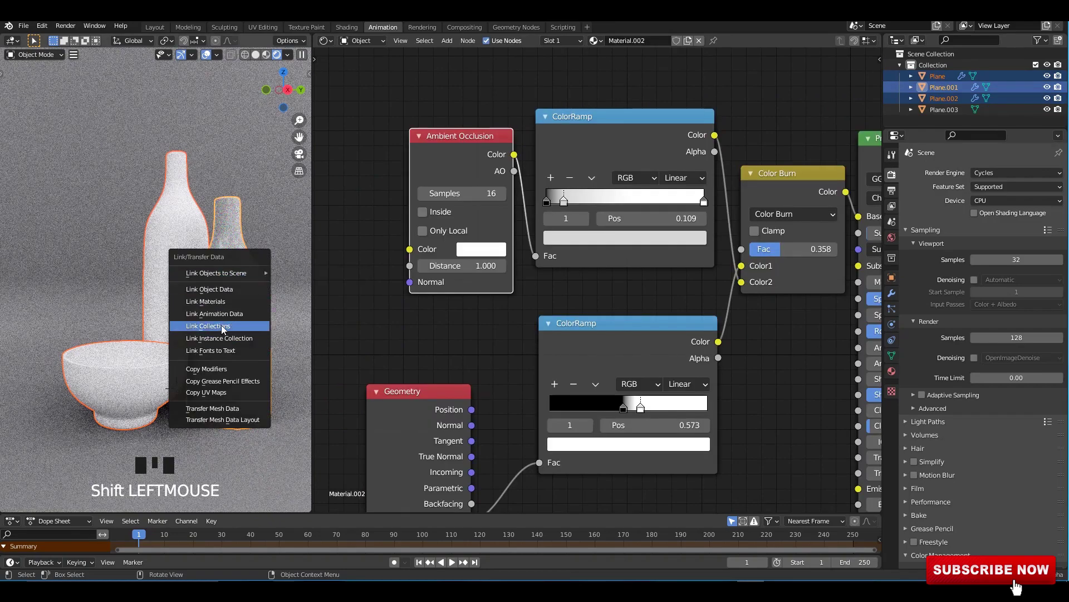
left_click(206, 302)
Step: Select the backdrop to show its material nodes and save the file
left_click(281, 200)
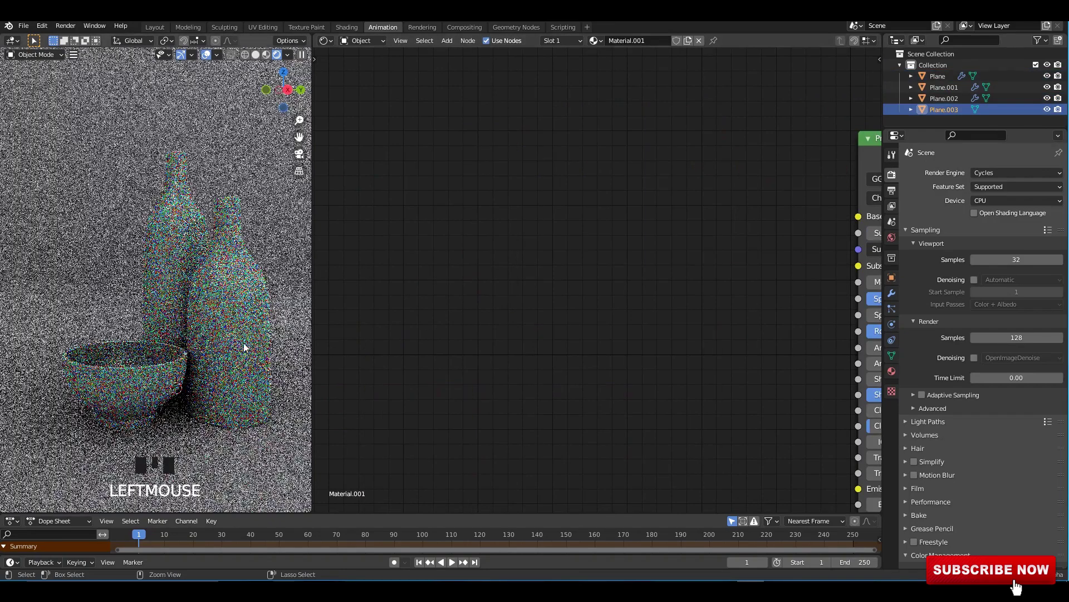
key("ctrl+s")
scroll(525, 298, "down", 3)
key("ctrl+s")
scroll(315, 334, "down", 2)
left_click(299, 425)
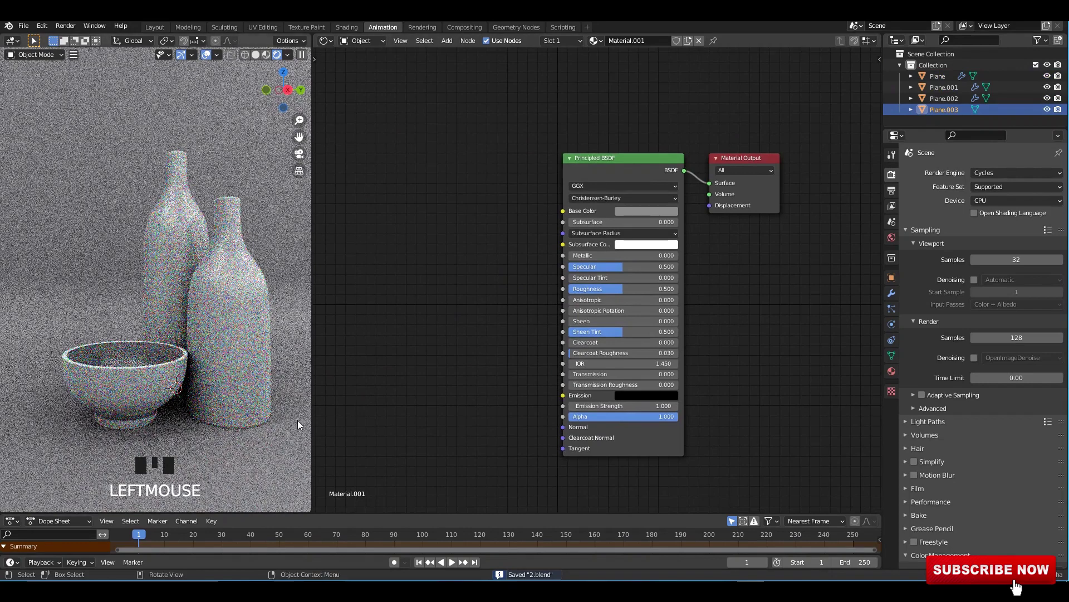
scroll(579, 294, "up", 2)
Step: Set the Cycles device to GPU Compute and enable adaptive sampling for rendering
left_click(1017, 201)
left_click(997, 226)
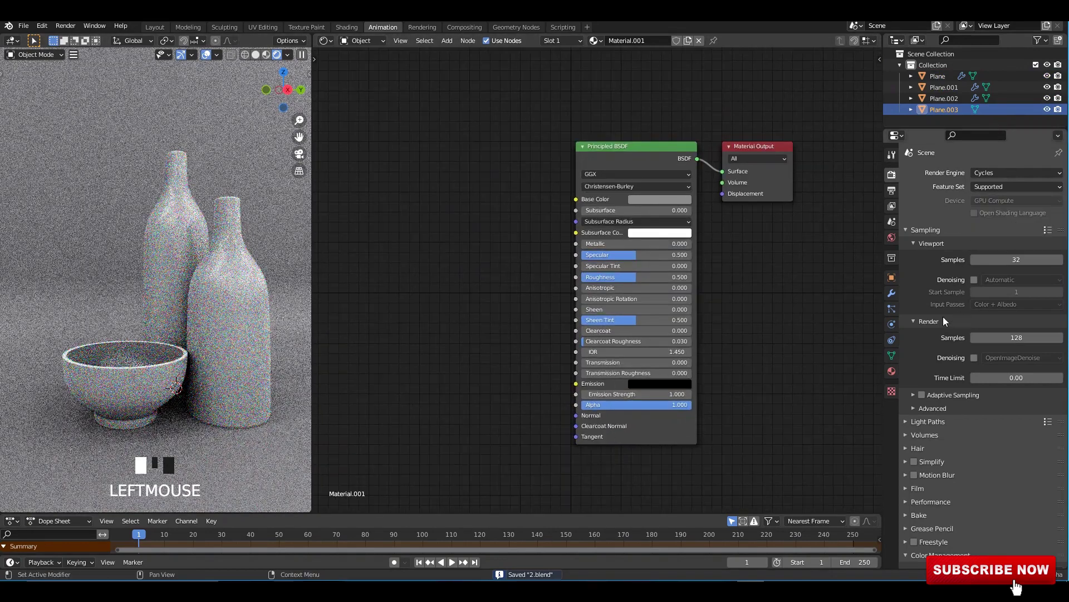
left_click(929, 244)
left_click(935, 257)
left_click(936, 258)
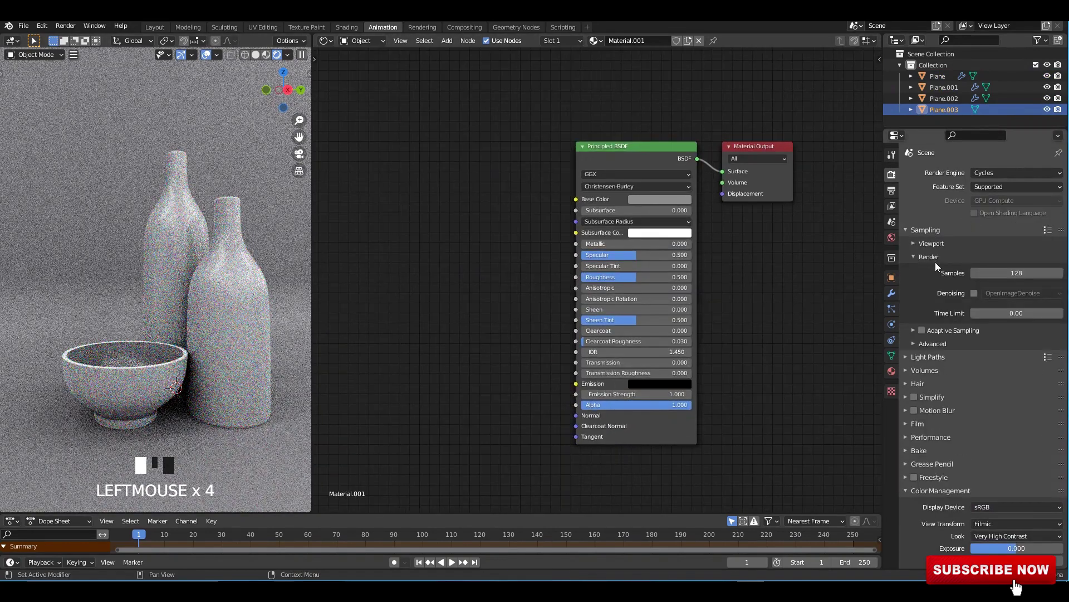
left_click(922, 330)
left_click(938, 330)
left_click(947, 330)
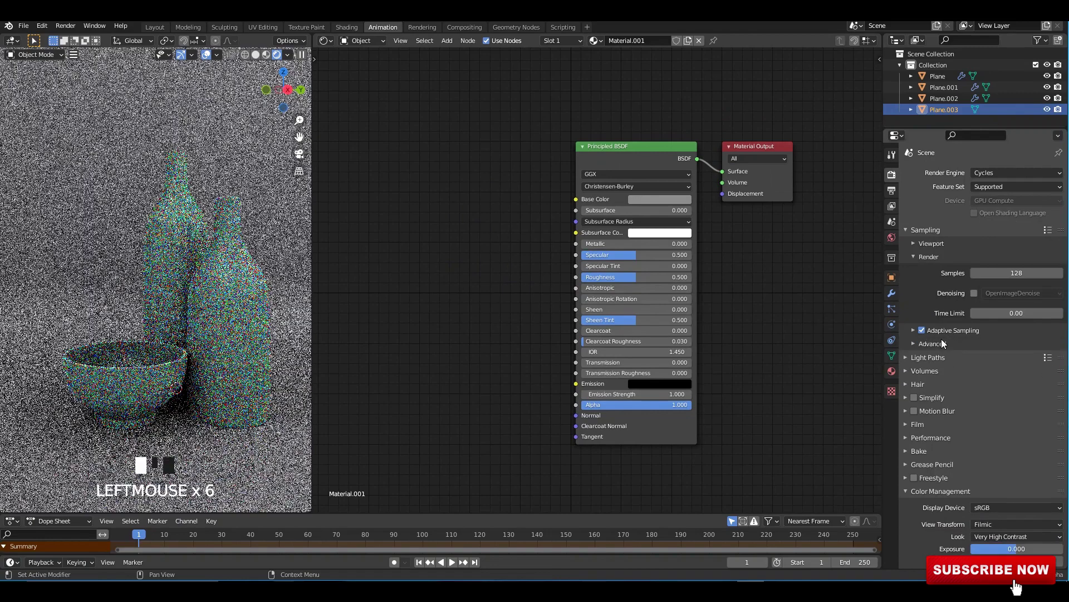
left_click(979, 203)
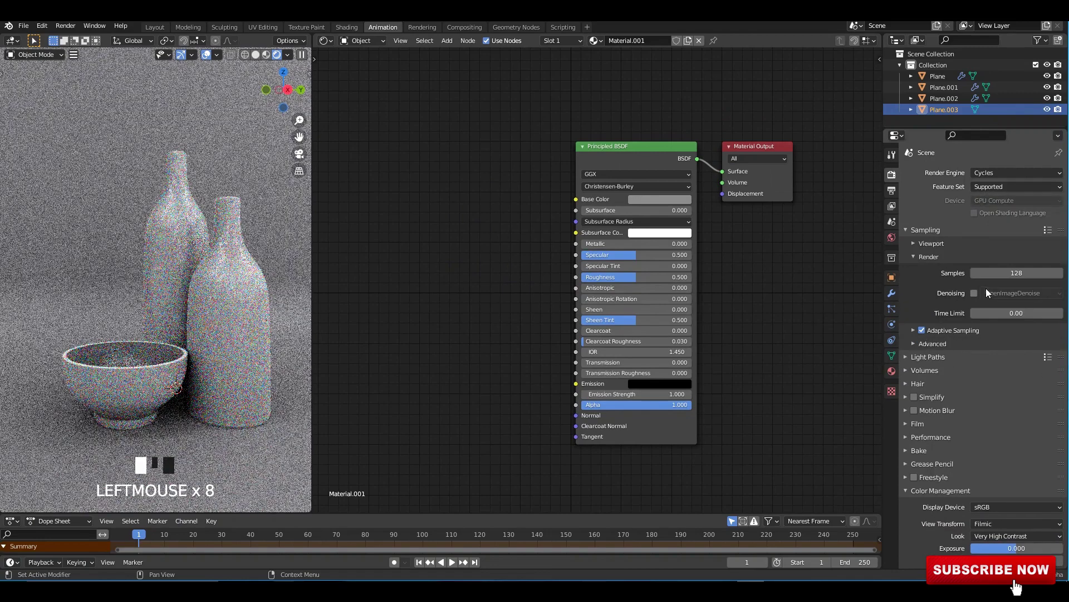
Step: Enable viewport denoising with the Automatic denoiser
left_click(927, 245)
left_click(974, 280)
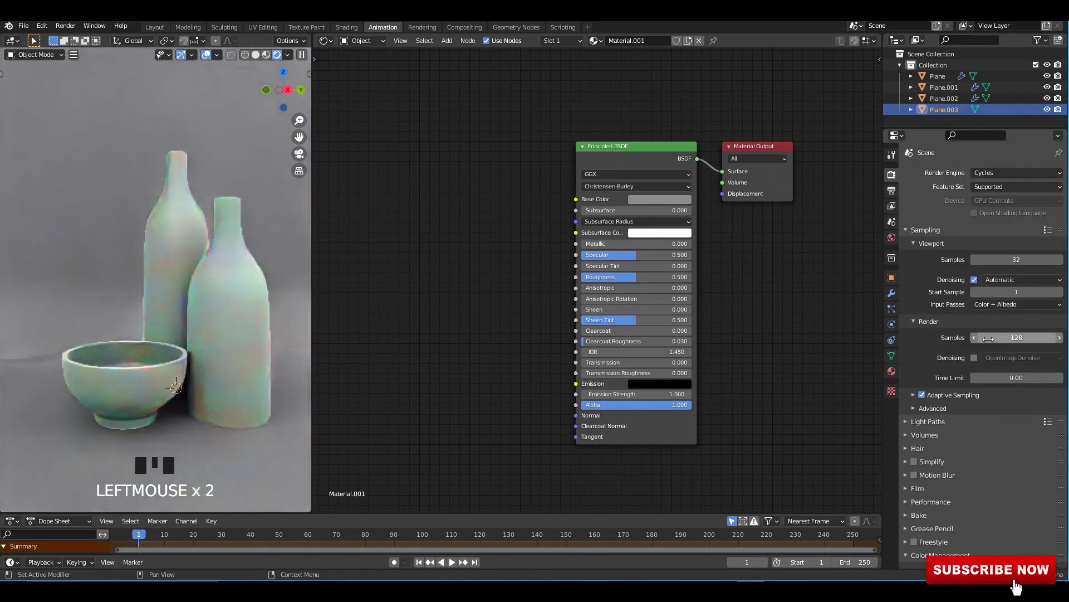
left_click(930, 323)
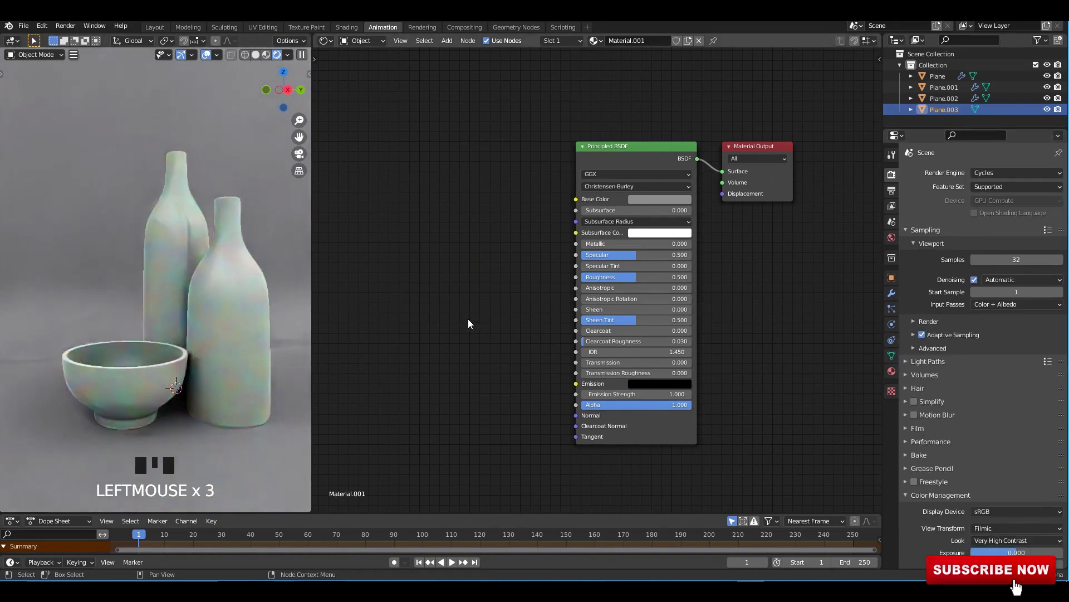
Step: Change the node editor area to a 3D viewport showing the backdrop with the bottles and bowl
scroll(518, 262, "down", 1)
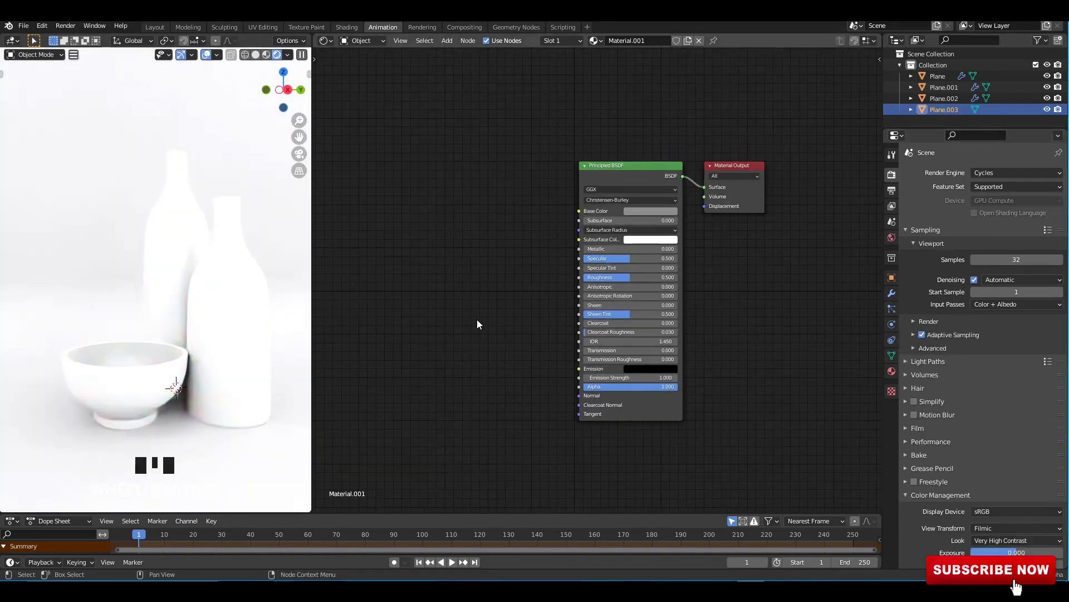
left_click(326, 40)
left_click(351, 72)
scroll(494, 236, "down", 2)
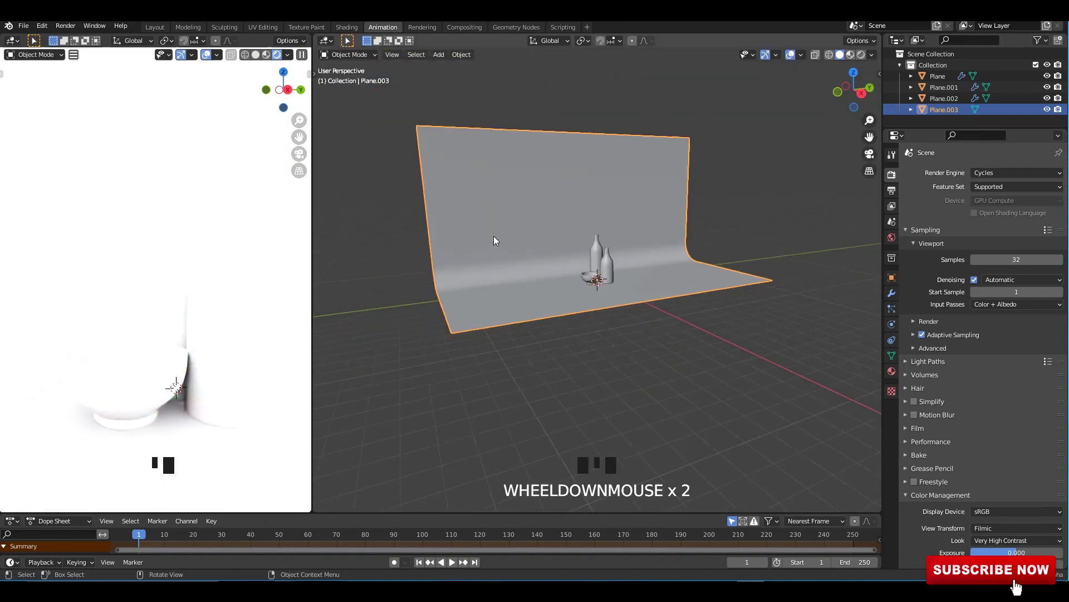
middle_click_drag(493, 236, 585, 259, "shift")
Step: Set the world HDR background strength to 0.1 and deselect the backdrop
left_click(892, 237)
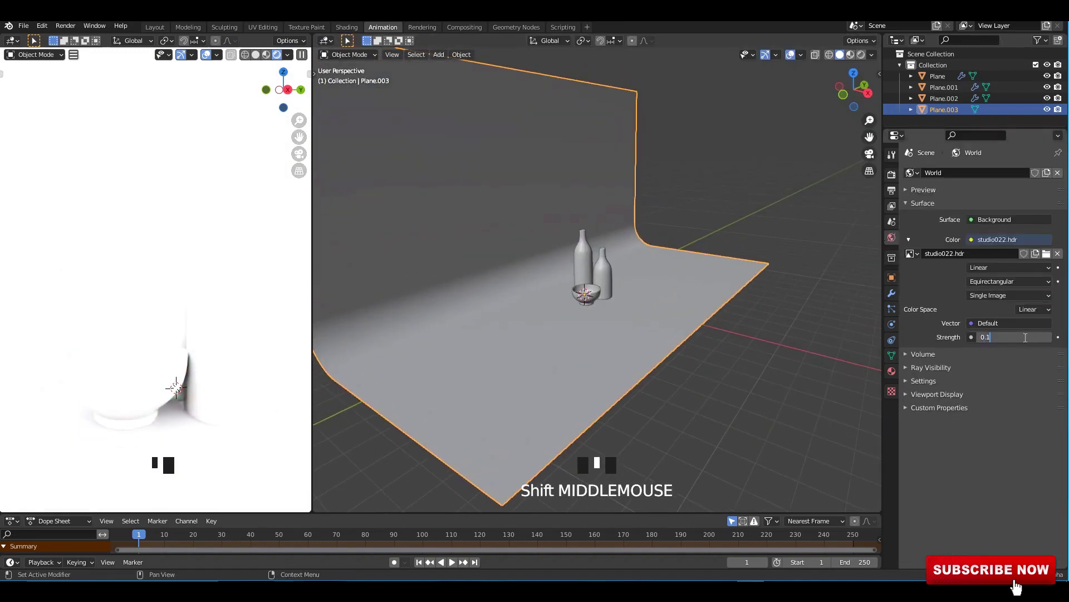
key("Return")
left_click(784, 204)
middle_click_drag(775, 221, 770, 222)
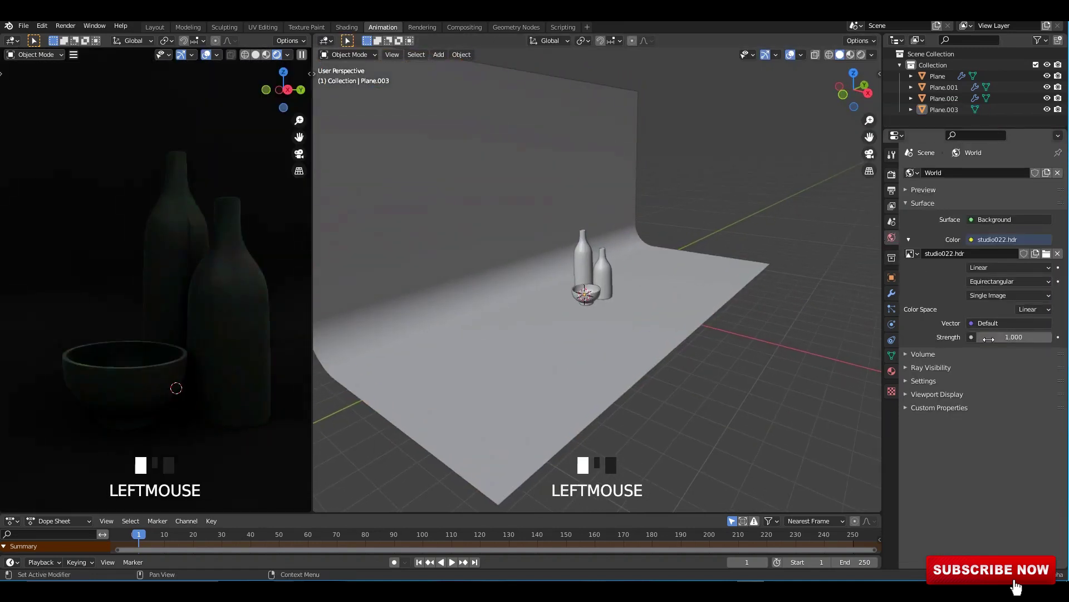
Step: Add an area light and move it above and to the bowl's open side of the bottles in front view
middle_click_drag(726, 169, 590, 215)
key("shift+a")
mouse_move(547, 327)
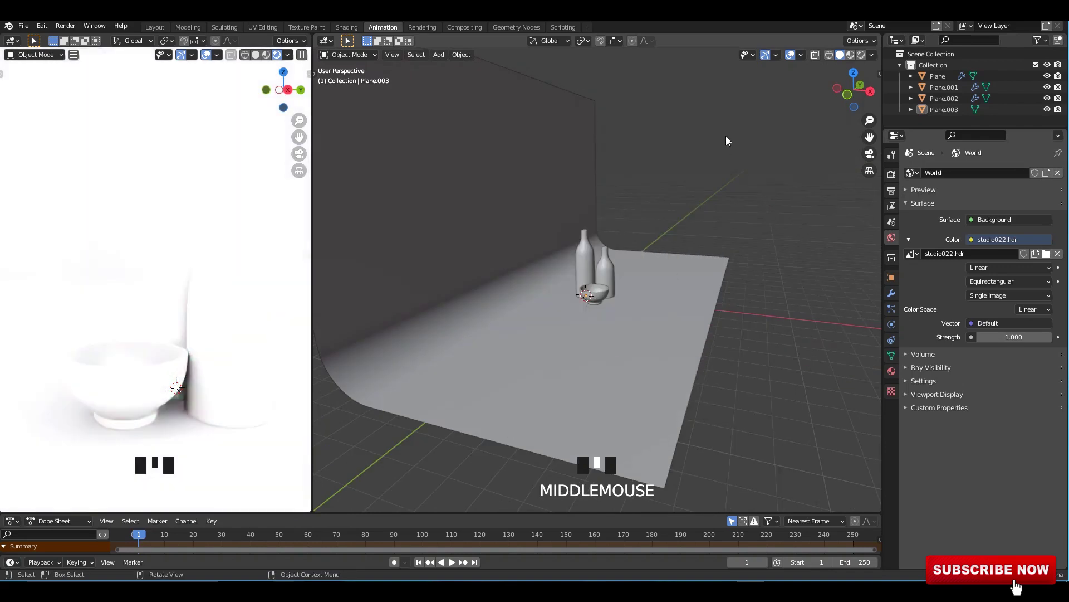
middle_click_drag(683, 292, 714, 222)
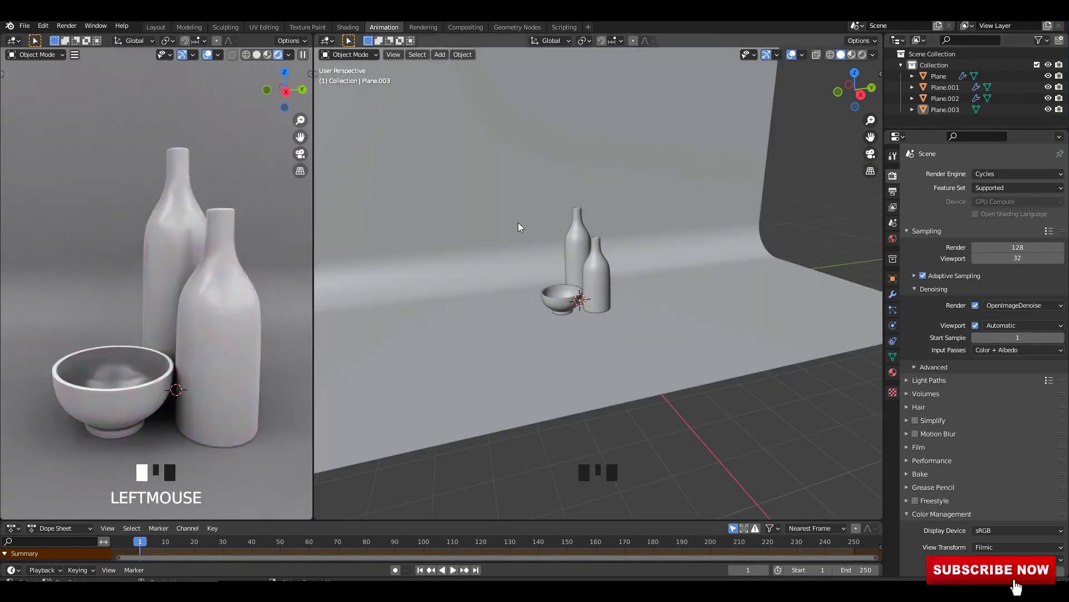
middle_click_drag(518, 227, 508, 380)
key("shift+a")
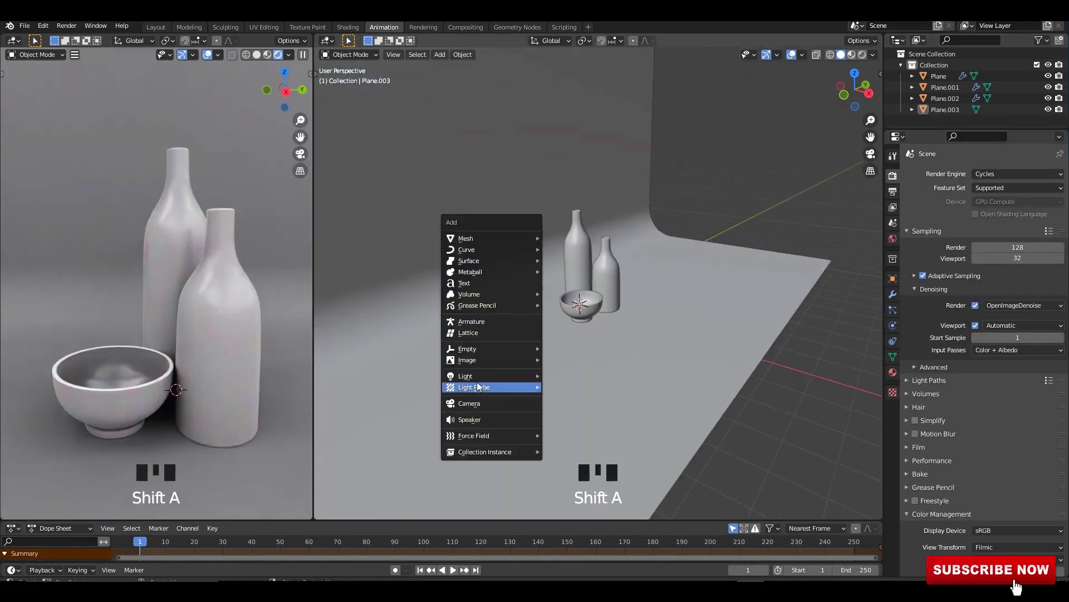
left_click(576, 411)
middle_click_drag(634, 335, 587, 342, "alt")
key("g")
left_click(744, 240)
Step: Rotate the area light to aim at the bottles and scale it up
key("r")
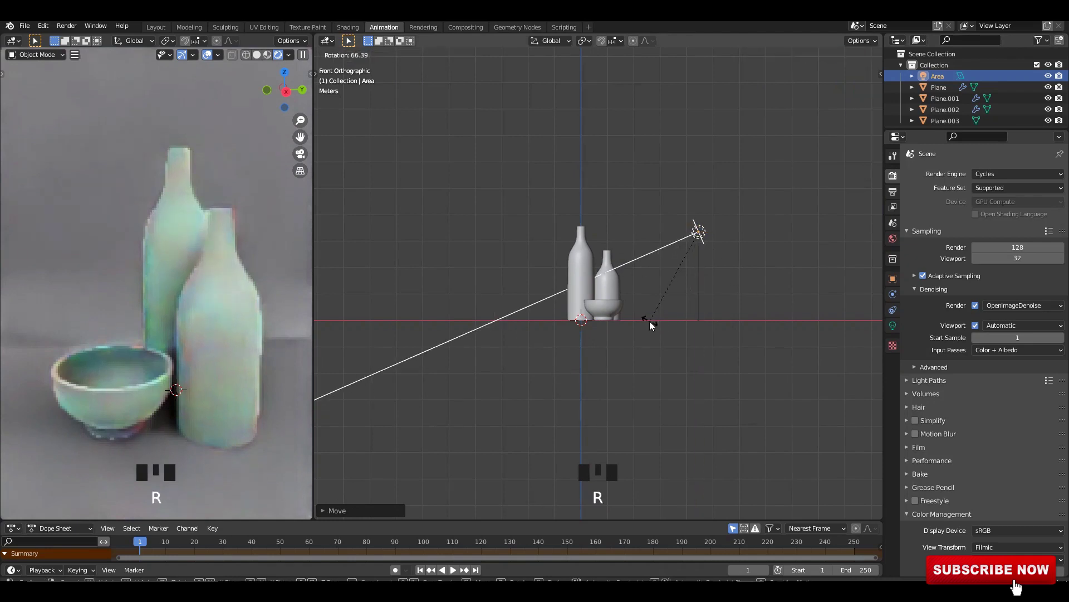
left_click(724, 334)
key("s")
left_click(828, 418)
Step: Give the area light an Ellipse shape, then tilt it more steeply and shift it slightly closer in front view
left_click(893, 326)
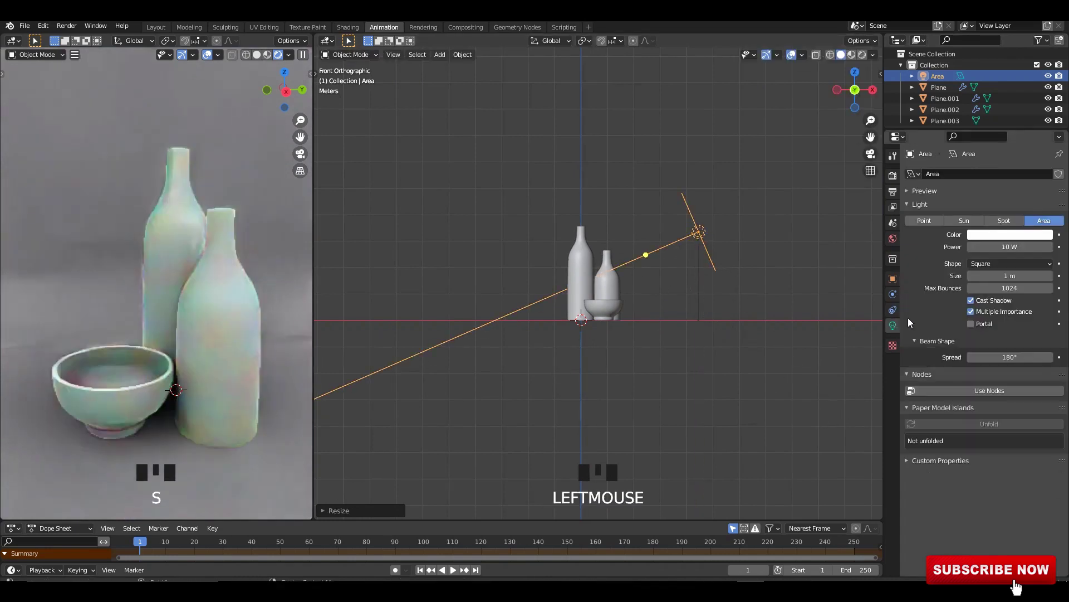
left_click(999, 264)
left_click(984, 314)
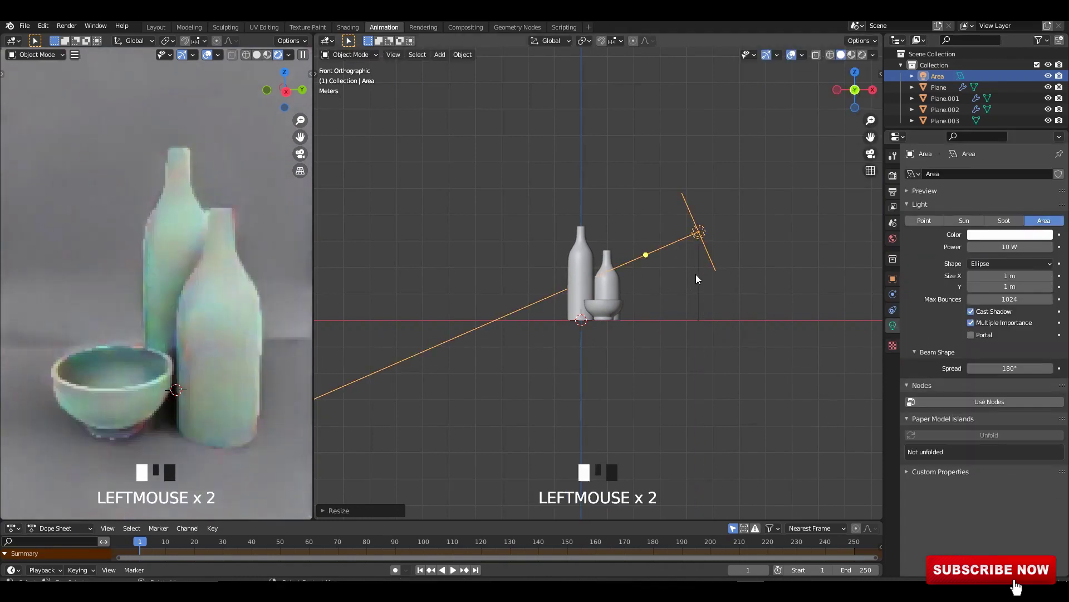
key("r")
left_click(748, 311)
key("g")
left_click(747, 329)
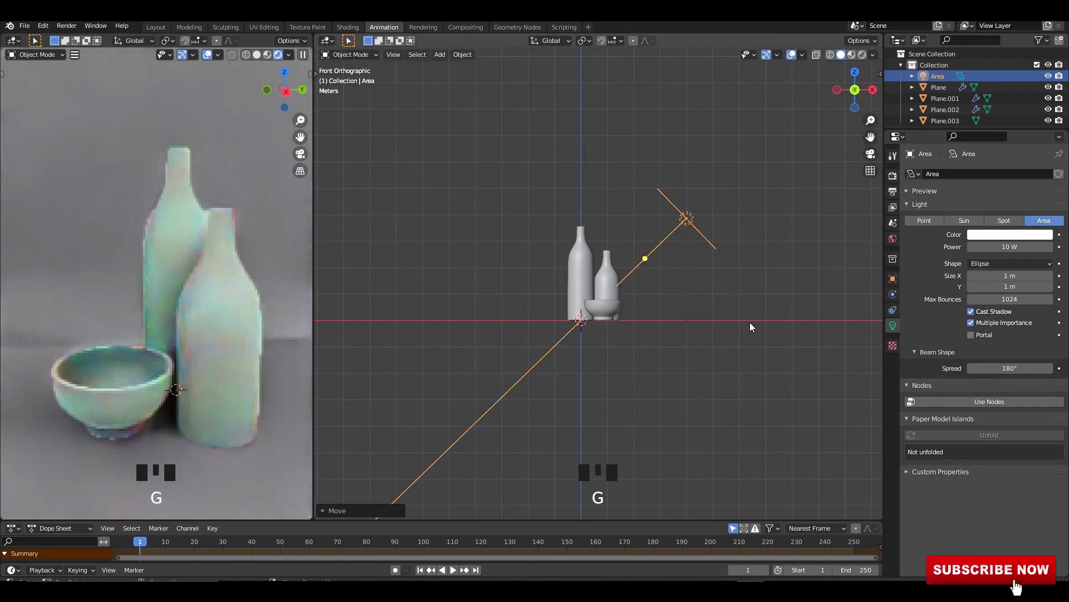
key("r")
left_click(731, 258)
Step: Move the area light diagonally in front of the objects in top view, rotate it to face them, and save the file
middle_click_drag(732, 258, 600, 319, "alt")
key("g")
left_click(682, 350)
key("r")
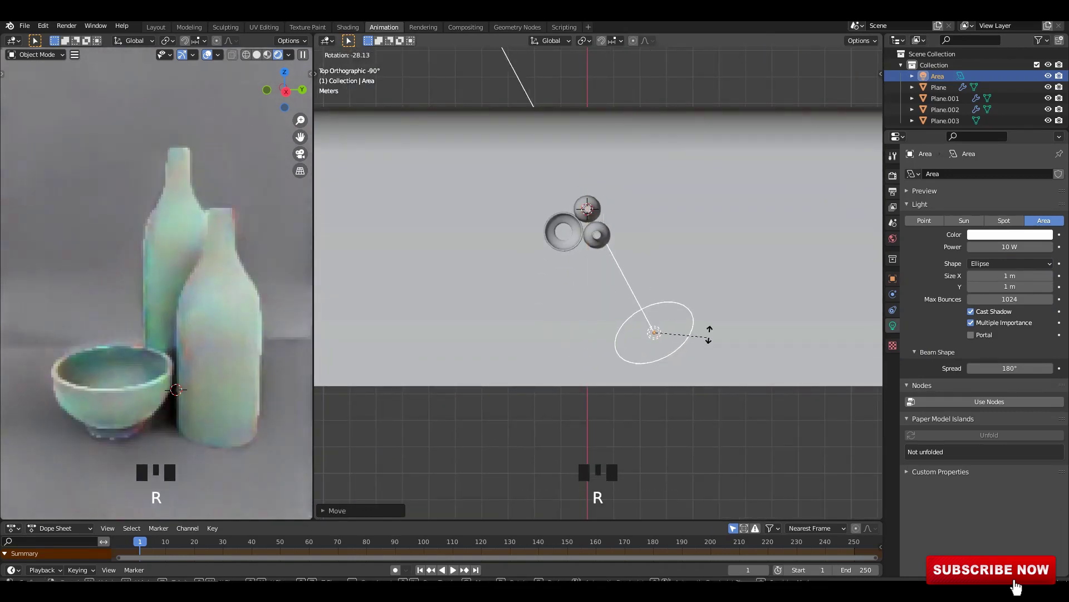
left_click(691, 337)
key("g")
left_click(635, 326)
key("ctrl+s")
Step: Set the area light's power to 100 W
middle_click_drag(634, 326, 835, 283)
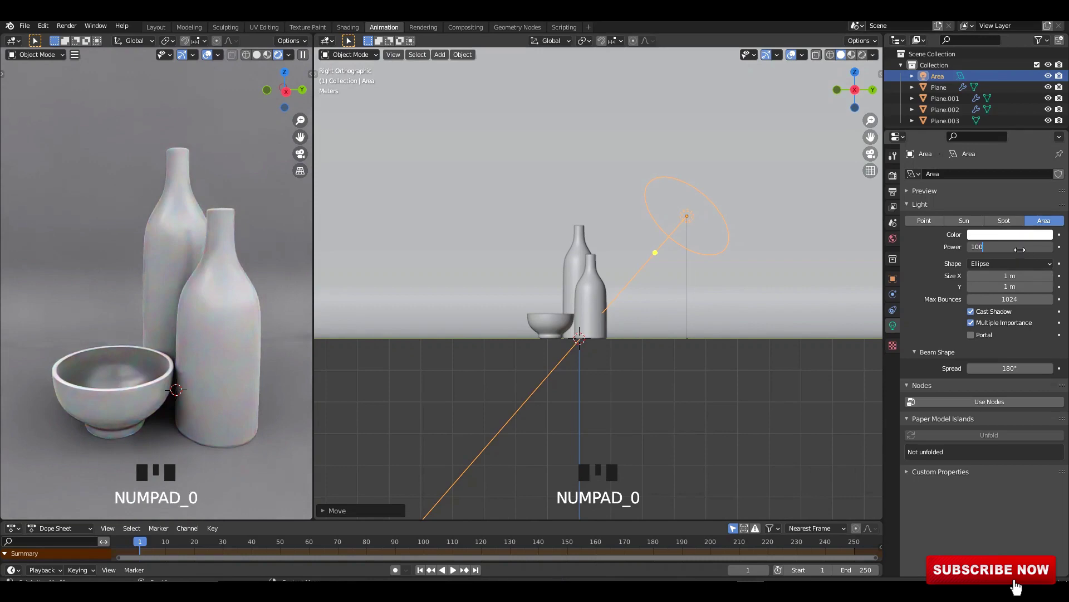
key("Return")
scroll(646, 281, "down", 2)
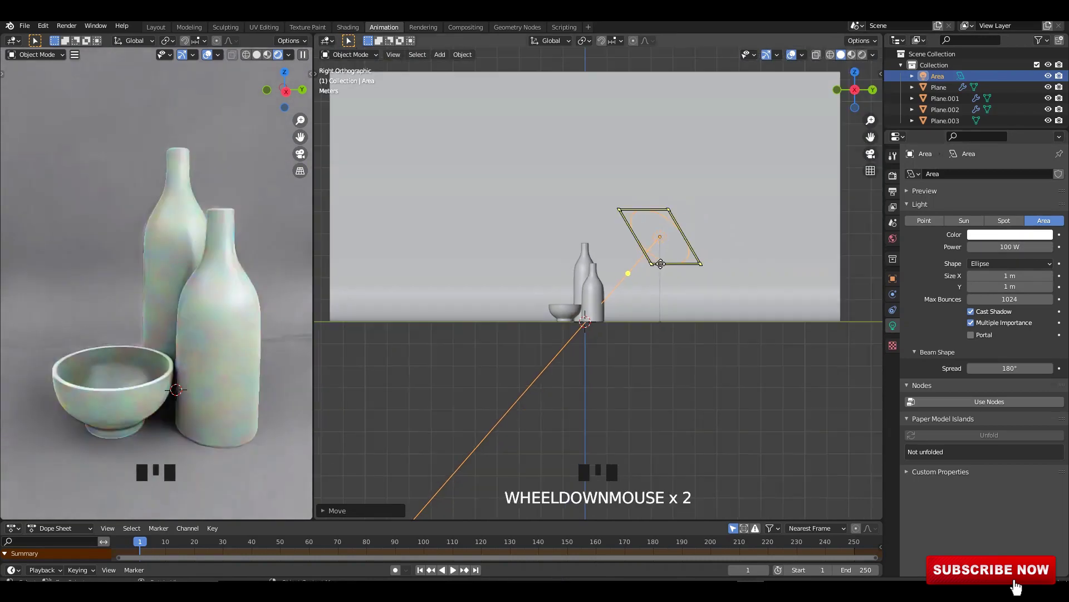
Step: Duplicate the area light about 6 m across to the bowl side, rotate the copy to face the objects, and save
middle_click_drag(664, 249, 624, 334, "alt")
middle_click_drag(624, 334, 659, 292, "alt")
key("shift+d")
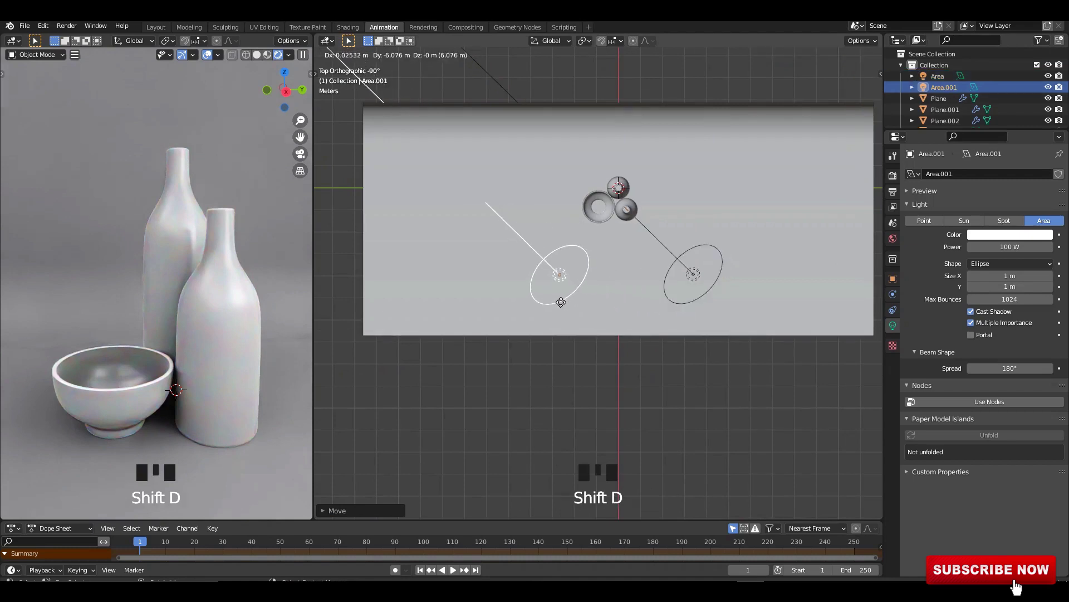
left_click(554, 304)
key("r")
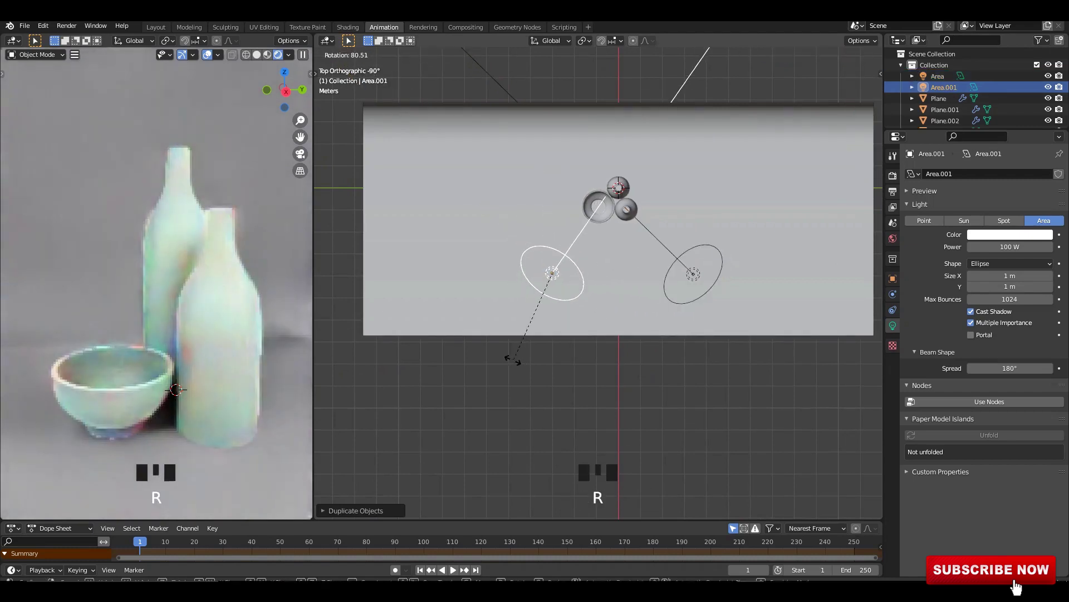
left_click(510, 359)
middle_click_drag(510, 358, 623, 216)
scroll(624, 216, "up", 1)
scroll(642, 256, "up", 1)
key("ctrl+s")
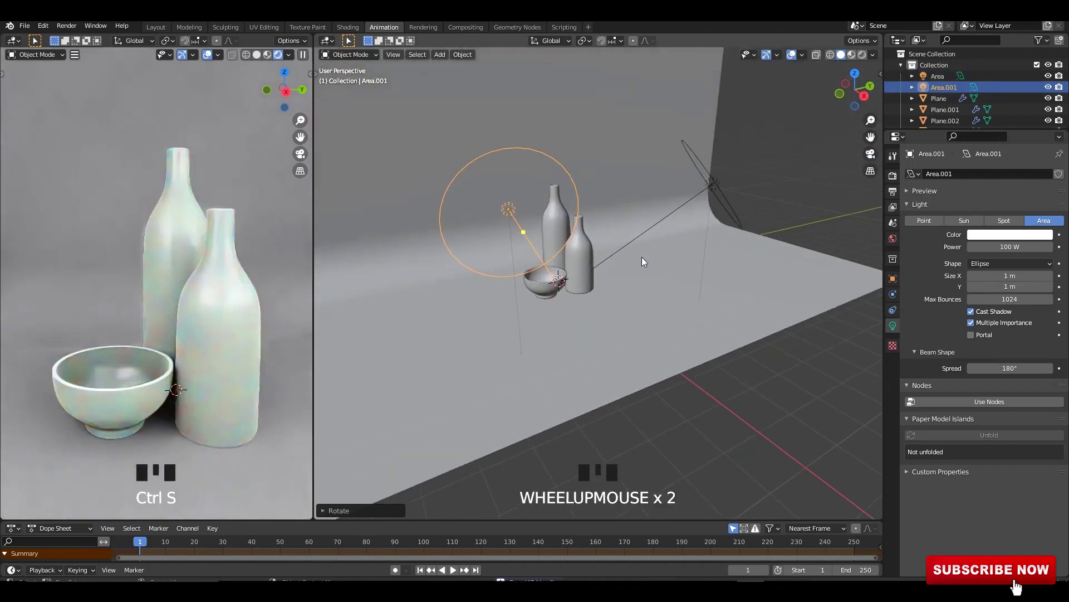
Step: Add a camera, align it to a frontal view of the bottles and bowl, and save the file
middle_click_drag(642, 256, 626, 253)
middle_click_drag(626, 252, 562, 237, "alt")
key("shift+a")
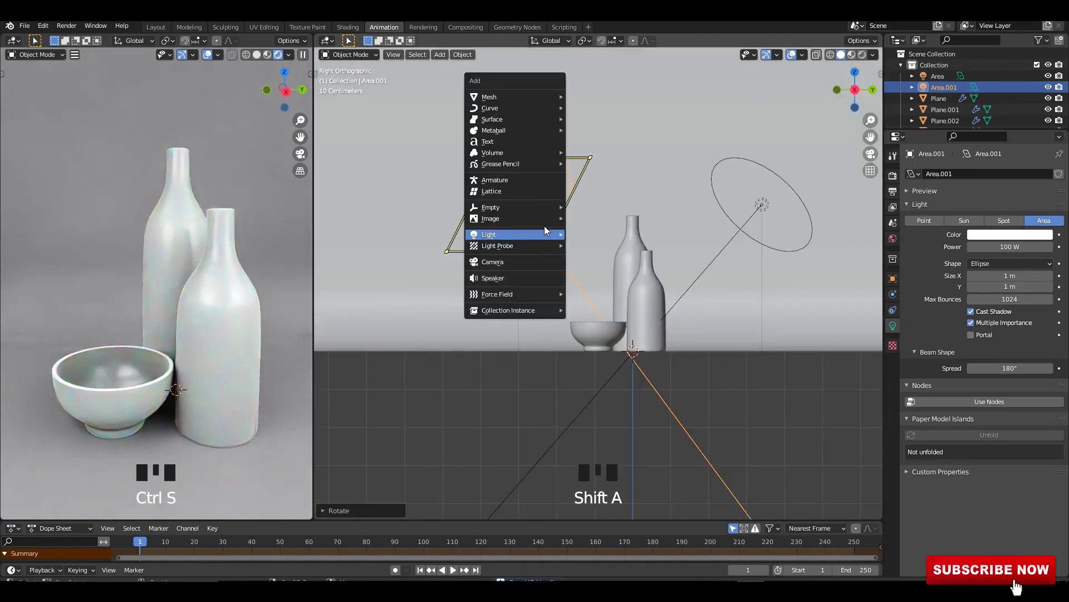
left_click(504, 262)
middle_click_drag(632, 260, 617, 299, "alt")
scroll(619, 286, "up", 1, "shift")
scroll(619, 287, "up", 1)
key("ctrl+alt+KP_0")
key("ctrl+s")
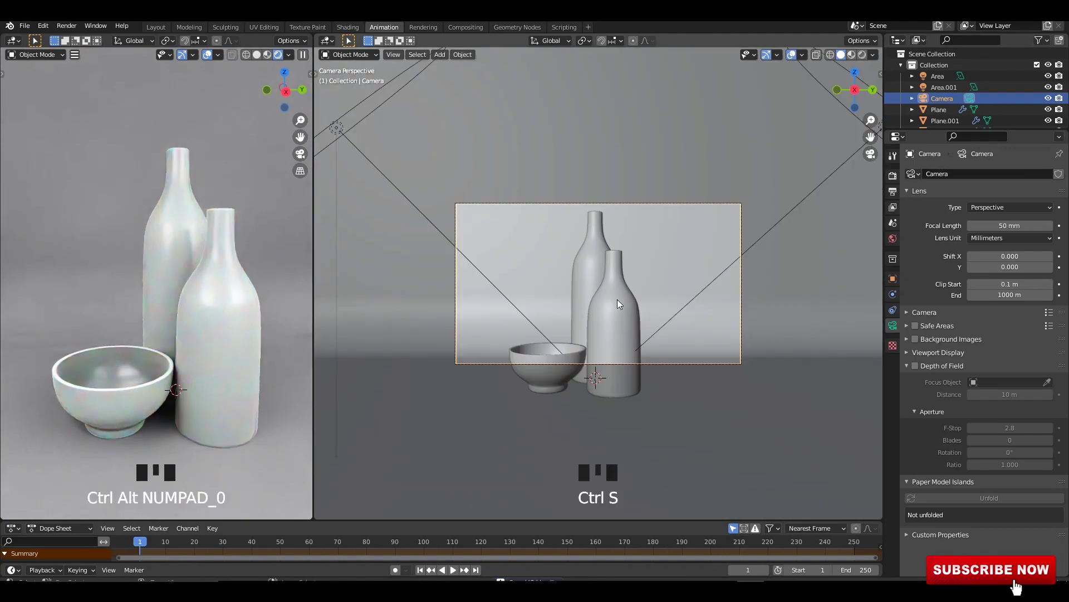
Step: Set the render resolution to 941 by 1047 px for a portrait frame
scroll(617, 299, "up", 3)
left_click(892, 190)
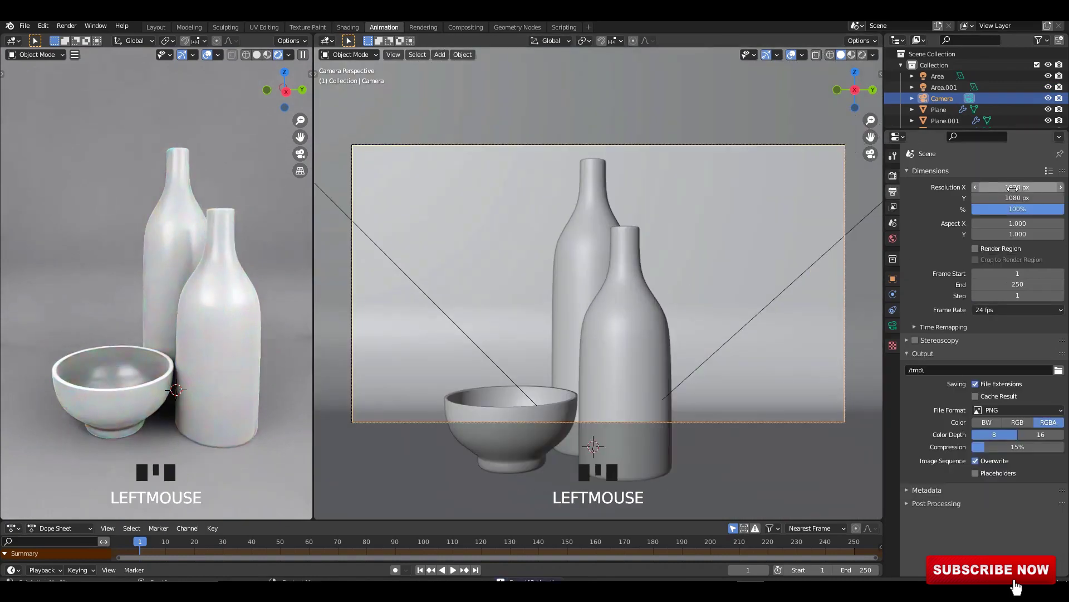
left_click_drag(1014, 187, 1009, 198)
scroll(599, 279, "down", 2)
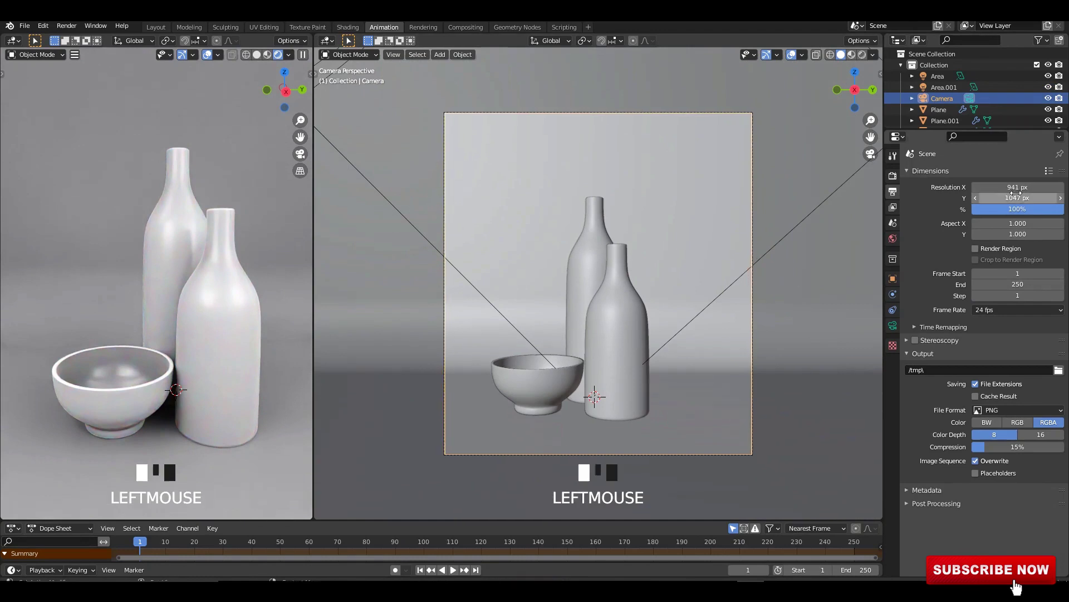
scroll(633, 295, "up", 1)
Step: Lock the camera to the view
key("n")
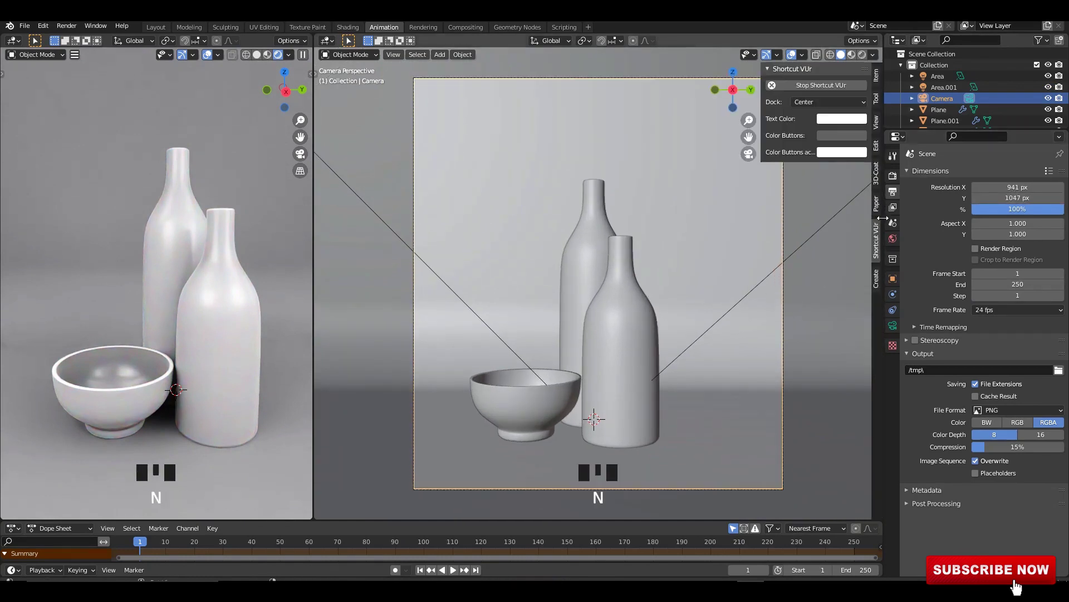
left_click(876, 124)
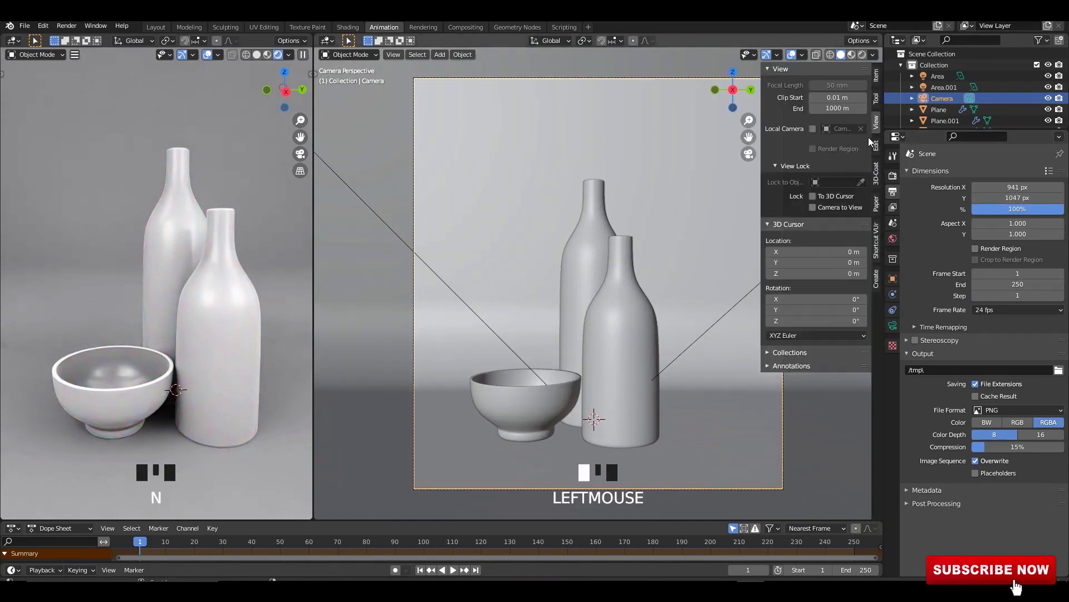
left_click(813, 208)
key("n")
Step: Reframe the camera closer so the bottles and bowl fill the portrait frame, and save the file
middle_click_drag(620, 282, 614, 232, "ctrl")
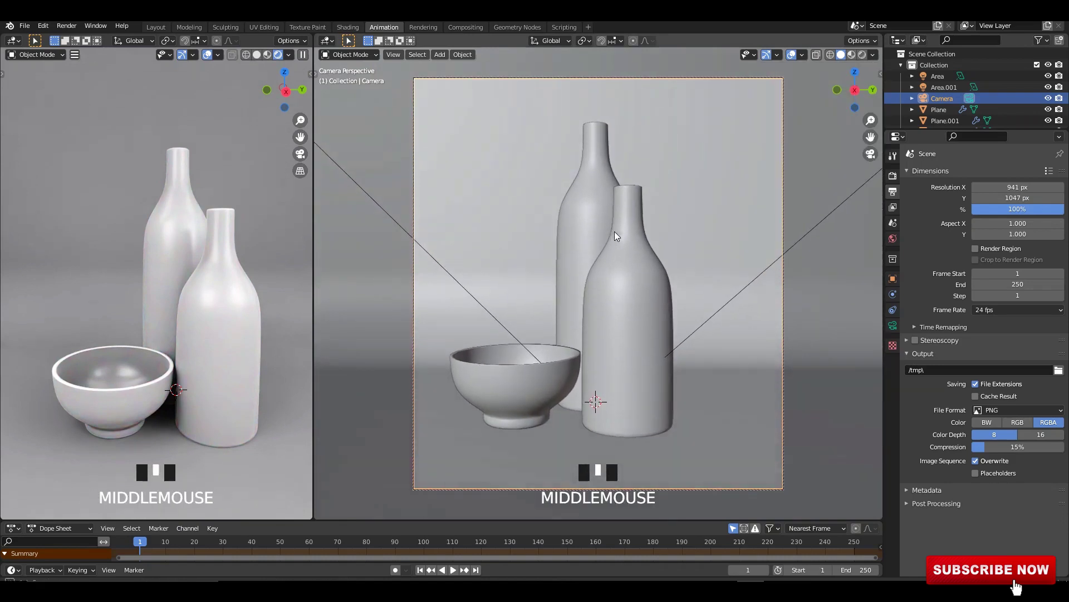
key("ctrl+s")
middle_click_drag(623, 271, 647, 290, "ctrl")
key("ctrl+s")
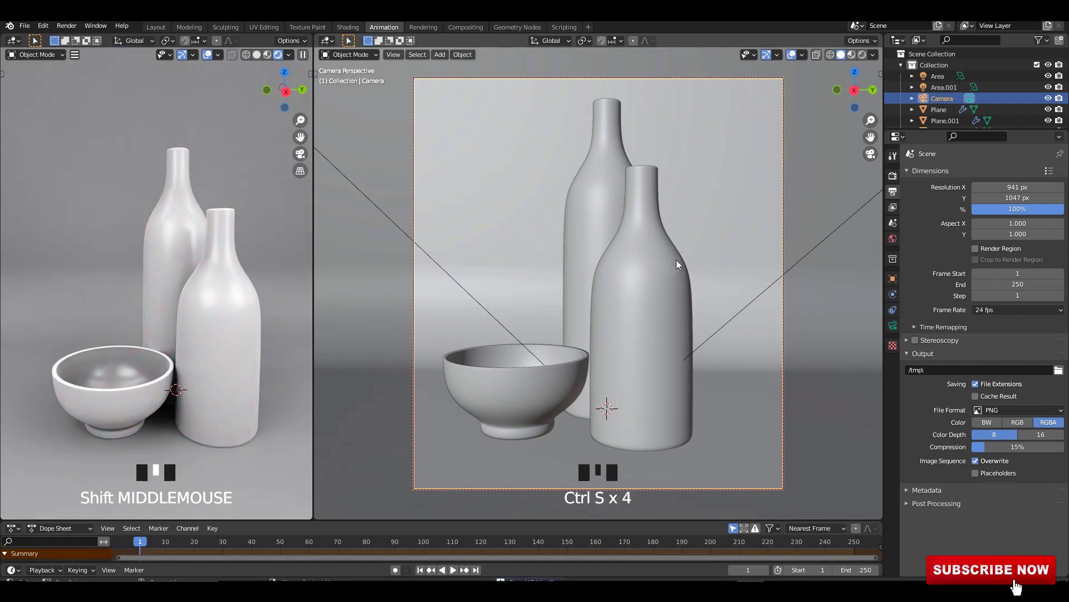
Step: Select the backdrop and show the camera view in the rendered viewport
key("KP_0")
middle_click_drag(674, 256, 654, 239)
left_click(327, 41)
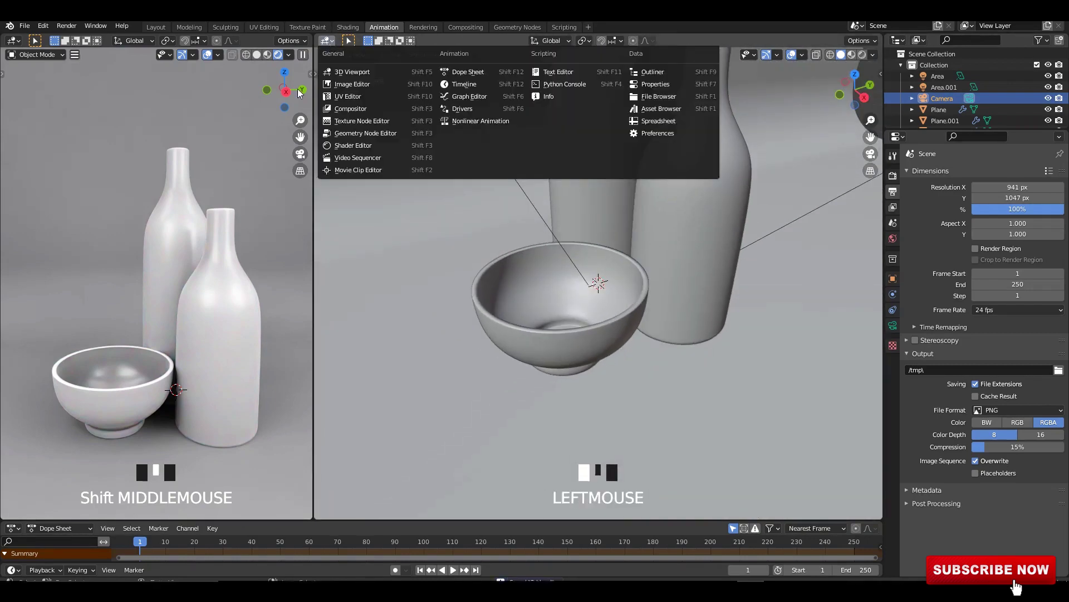
left_click(239, 138)
left_click(244, 161)
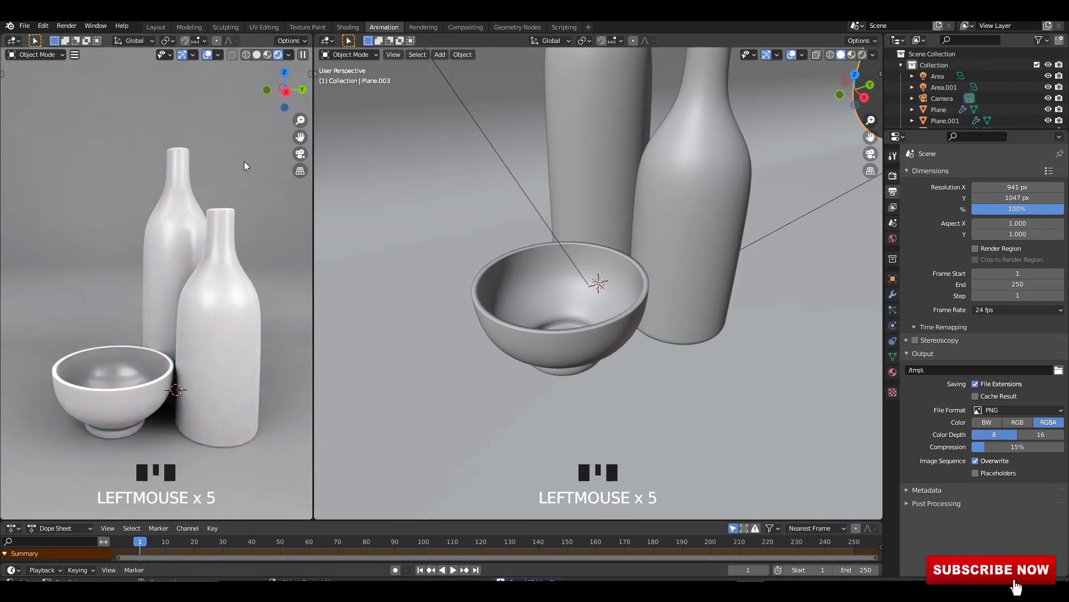
key("KP_0")
scroll(252, 200, "down", 2)
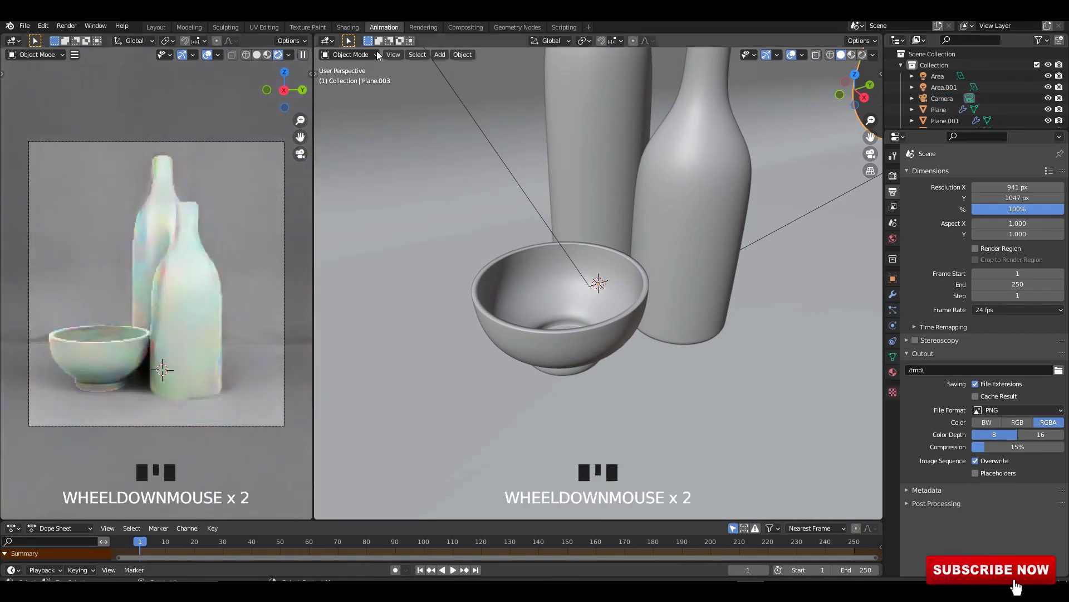
Step: Change the large 3D viewport area to the Shader Editor
left_click(326, 42)
left_click(327, 43)
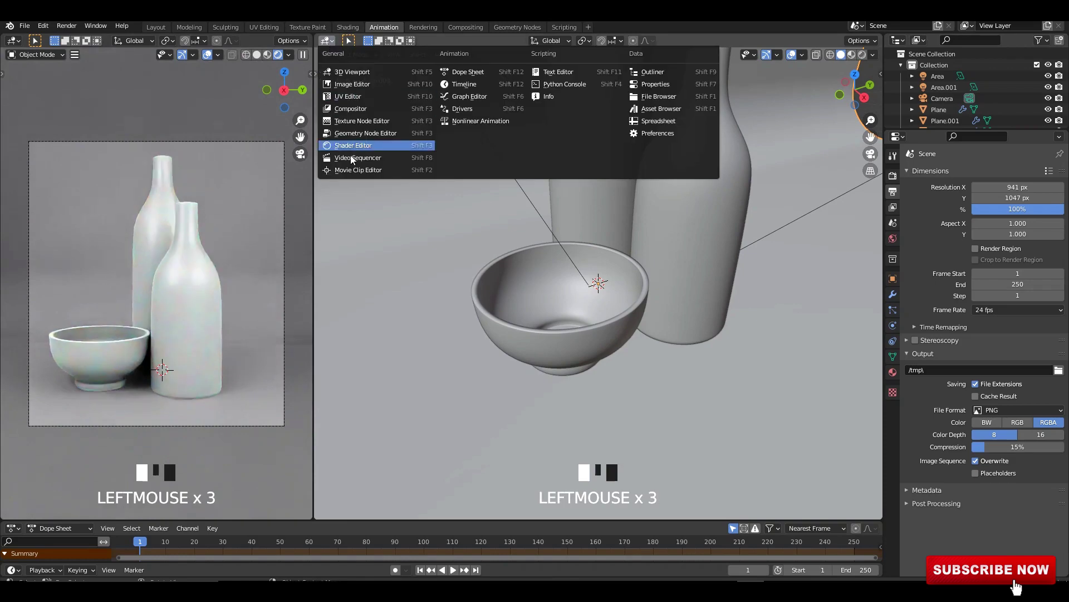
left_click(353, 145)
scroll(640, 251, "up", 2)
Step: Select the front bottle and set its Principled BSDF roughness to 0.2
left_click(186, 295)
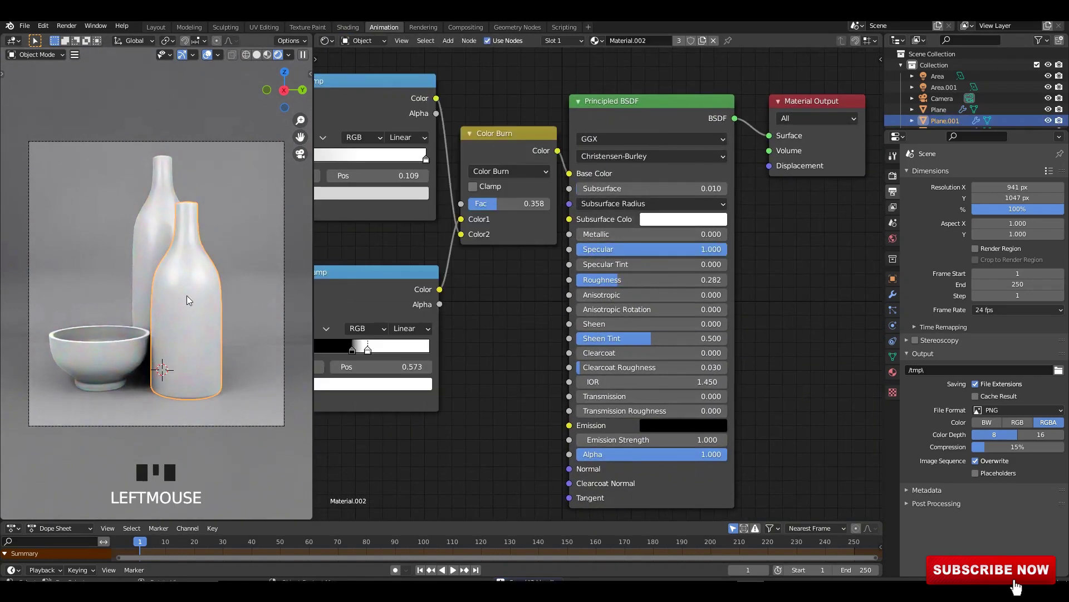
scroll(640, 279, "up", 5)
type(".2")
key("Return")
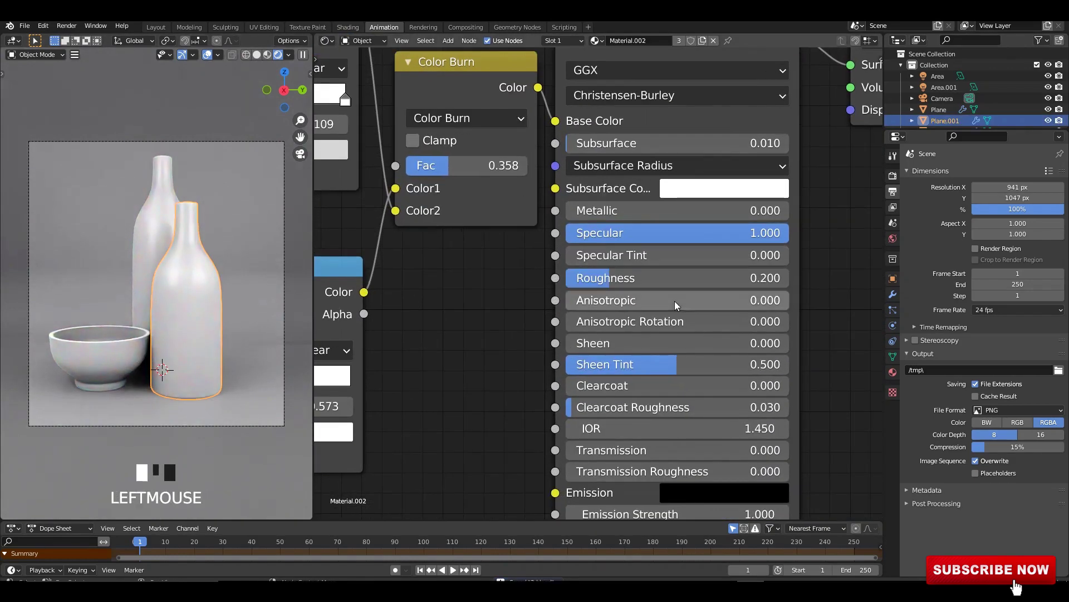
left_click(456, 326)
Step: Move the black stop of the color ramp fed by Pointiness to position 0.423
scroll(458, 306, "down", 4)
scroll(502, 305, "down", 1)
middle_click_drag(513, 304, 621, 305)
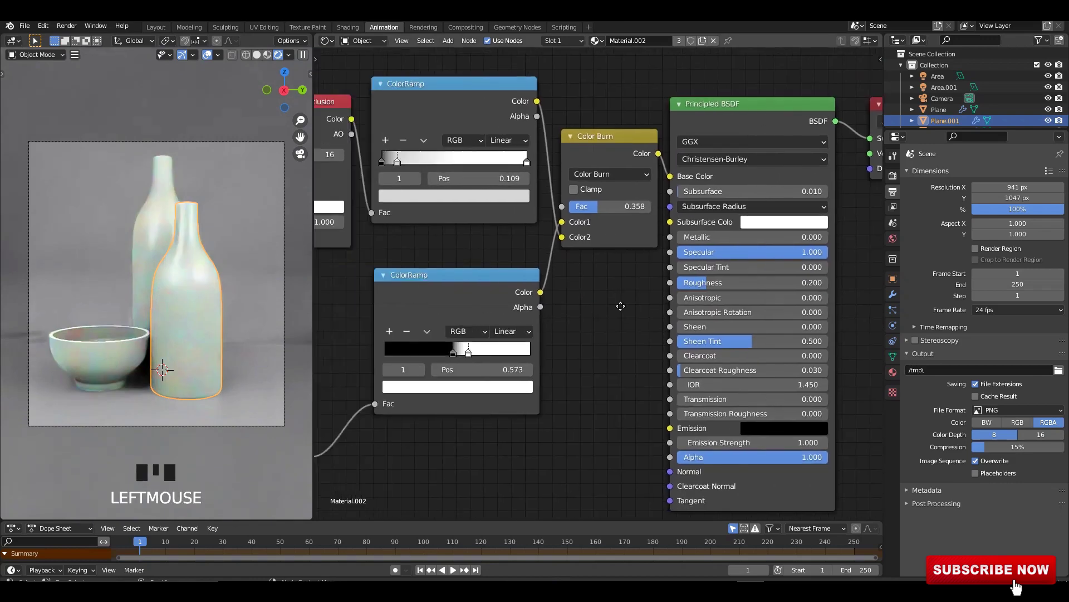
scroll(549, 323, "down", 1)
middle_click_drag(548, 323, 646, 283)
scroll(591, 374, "down", 2)
scroll(582, 434, "up", 3)
mouse_move(583, 438)
middle_mouse_down()
mouse_move(591, 363)
mouse_move(616, 343)
middle_mouse_up()
scroll(583, 335, "up", 3)
scroll(596, 342, "down", 1)
middle_click_drag(618, 221, 615, 361)
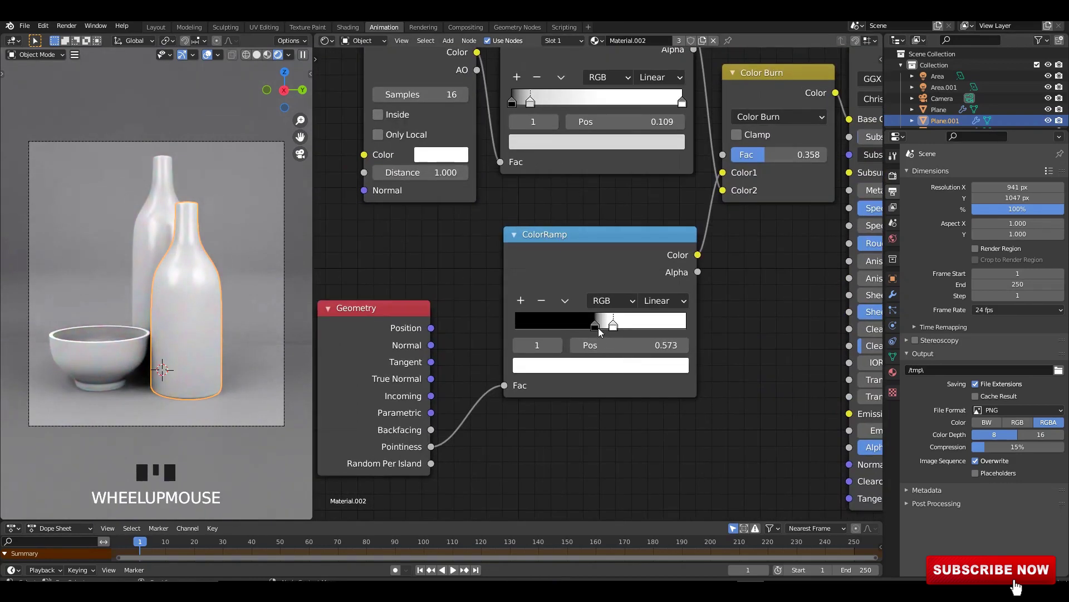
left_click_drag(594, 327, 588, 325)
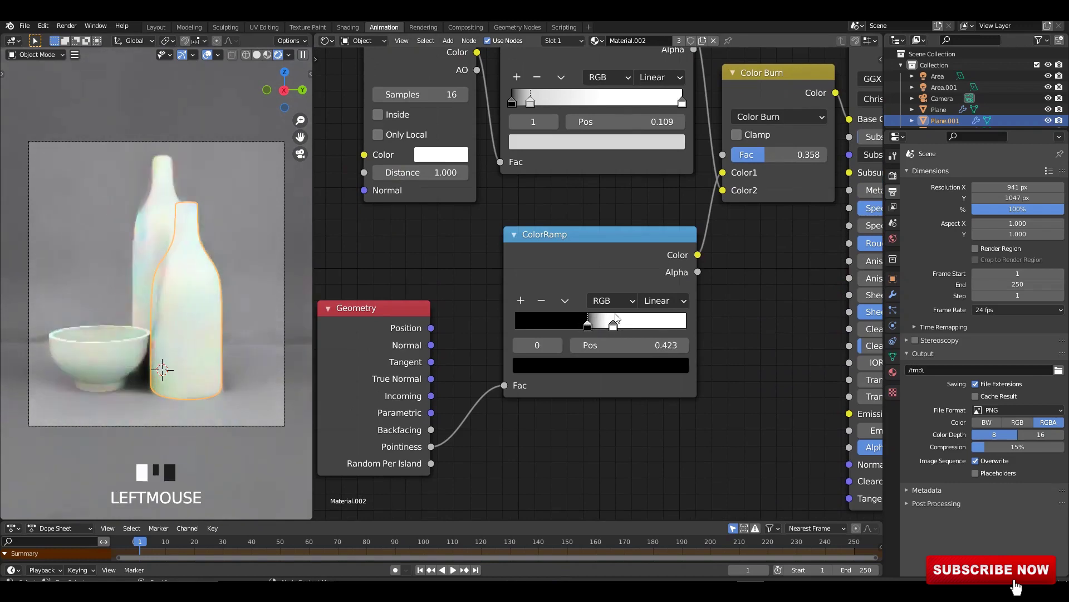
Step: Preview the Pointiness color ramp on the objects and move its white stop to position 0.614
left_click(632, 276, "ctrl+shift")
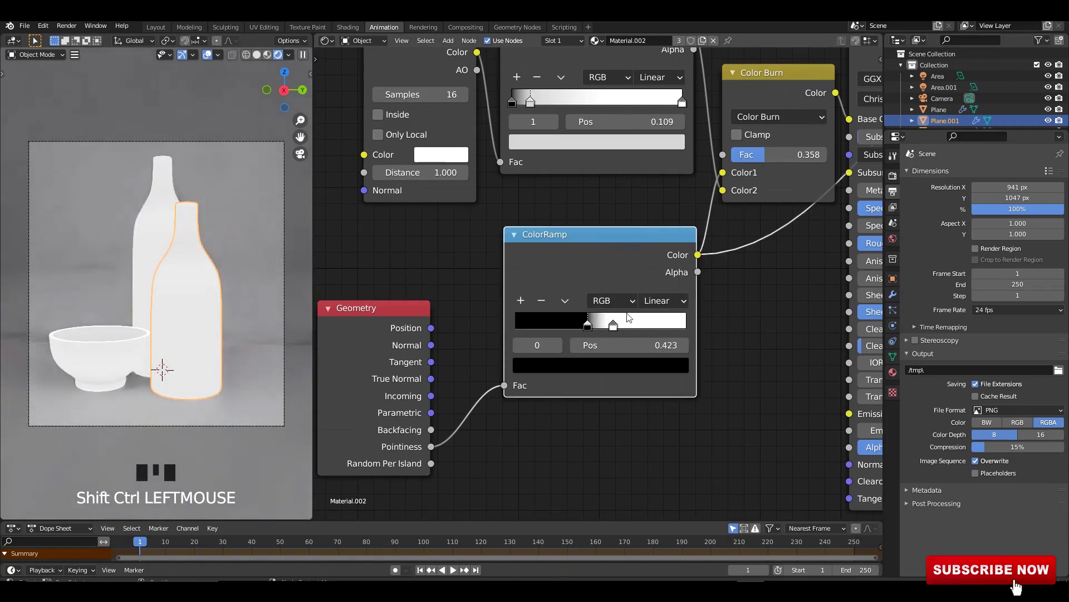
mouse_move(613, 327)
left_mouse_down()
mouse_move(629, 328)
mouse_move(621, 327)
left_mouse_up()
scroll(621, 328, "down", 2)
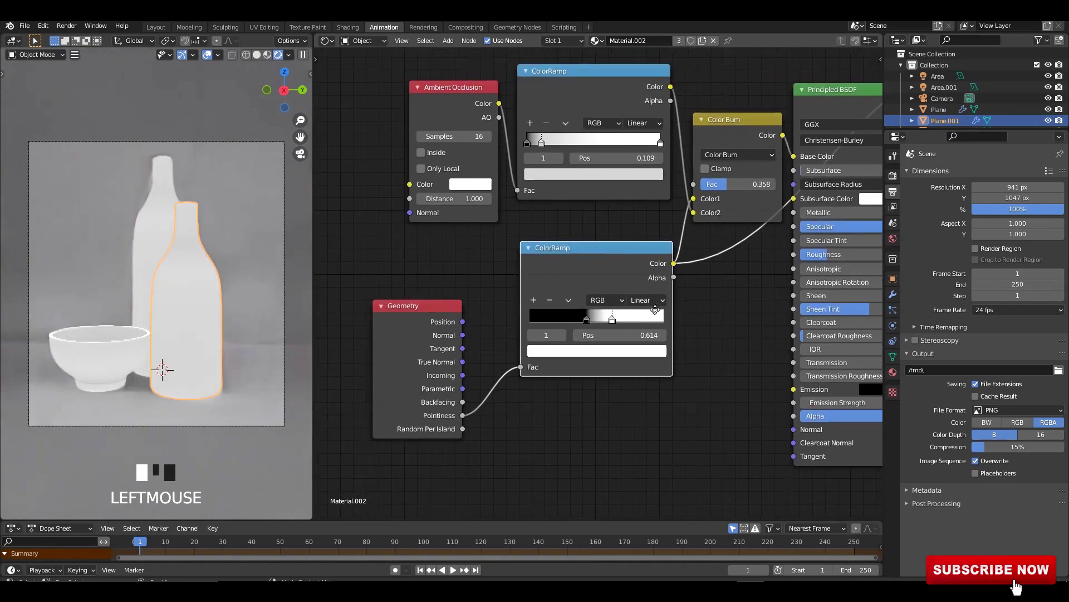
Step: Preview the Color Burn mix and the ambient-occlusion color ramp, then reconnect the Principled BSDF to the material output
middle_click_drag(715, 161, 673, 217)
left_click(674, 216, "ctrl+shift")
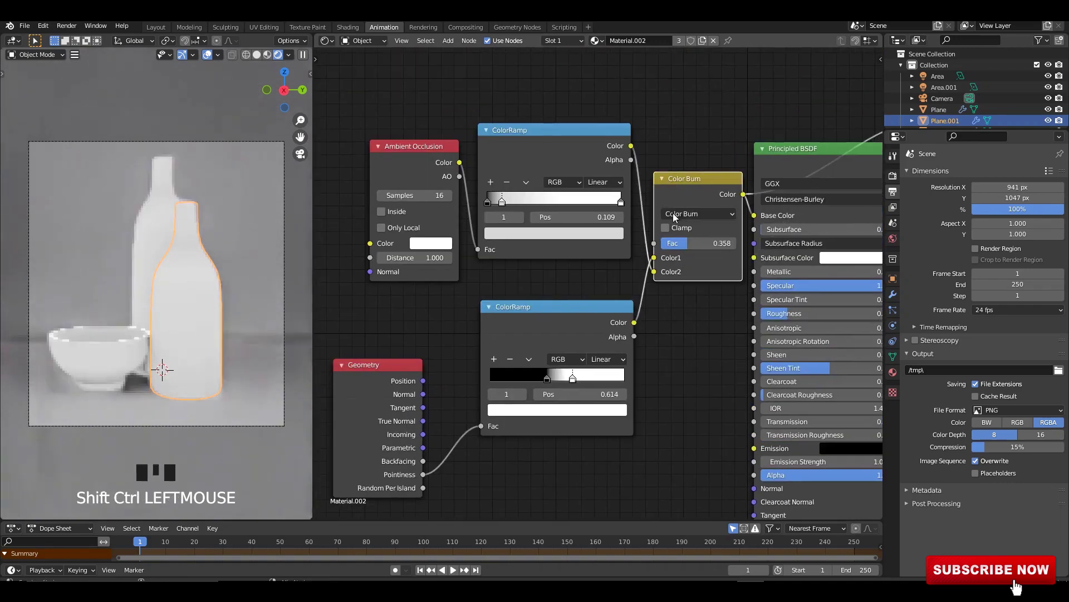
left_click(570, 149, "ctrl+shift")
left_click(570, 148, "ctrl+shift")
scroll(641, 168, "right", 3)
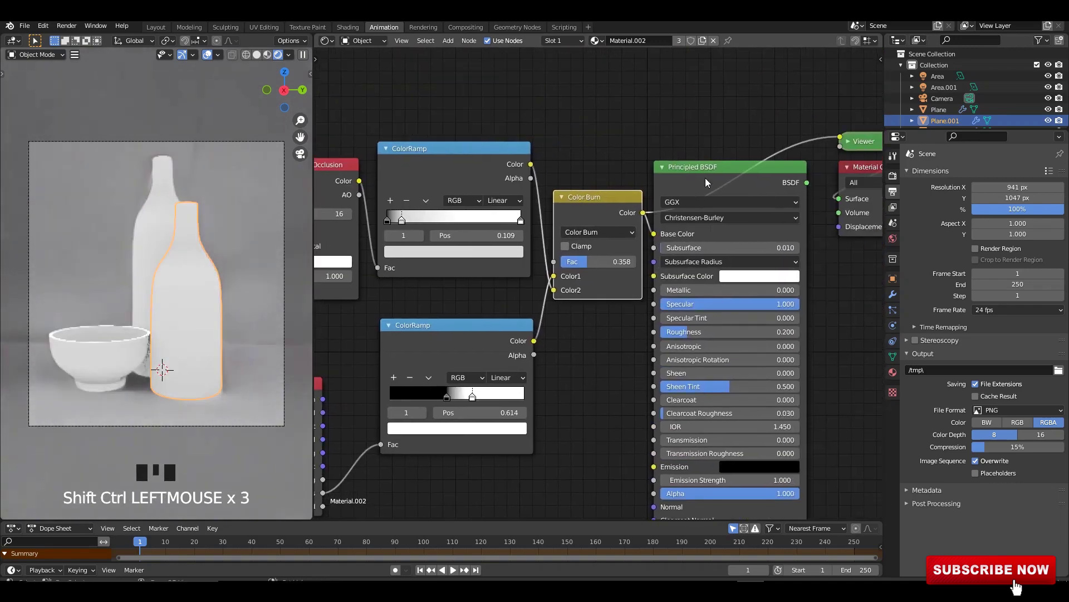
left_click(705, 180, "ctrl+shift")
middle_click_drag(799, 390, 792, 313)
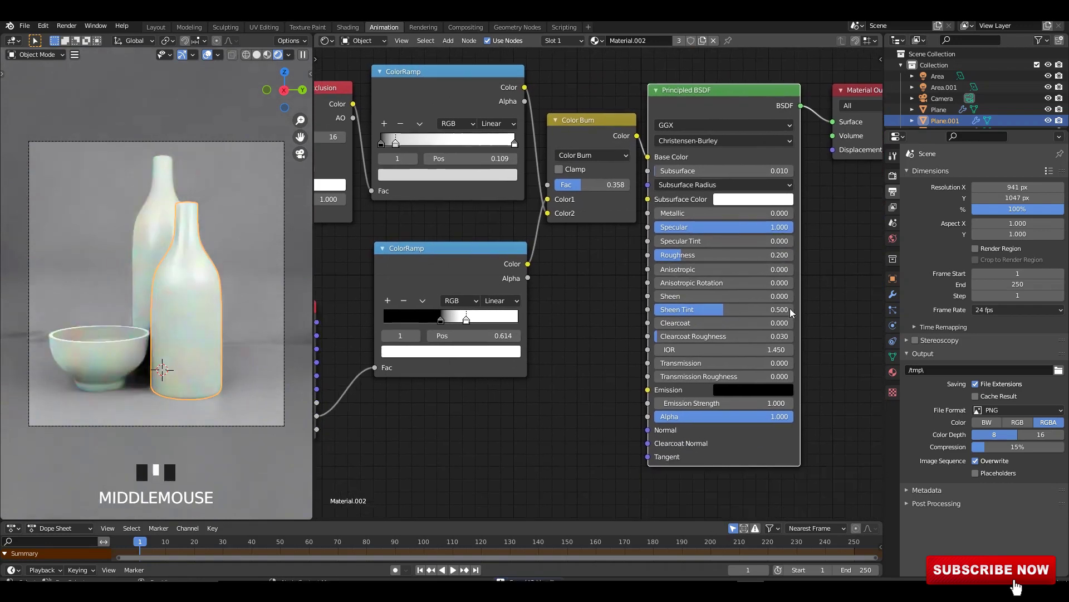
Step: Set the strength of the studio022.hdr world environment to 1.5
left_click(893, 240)
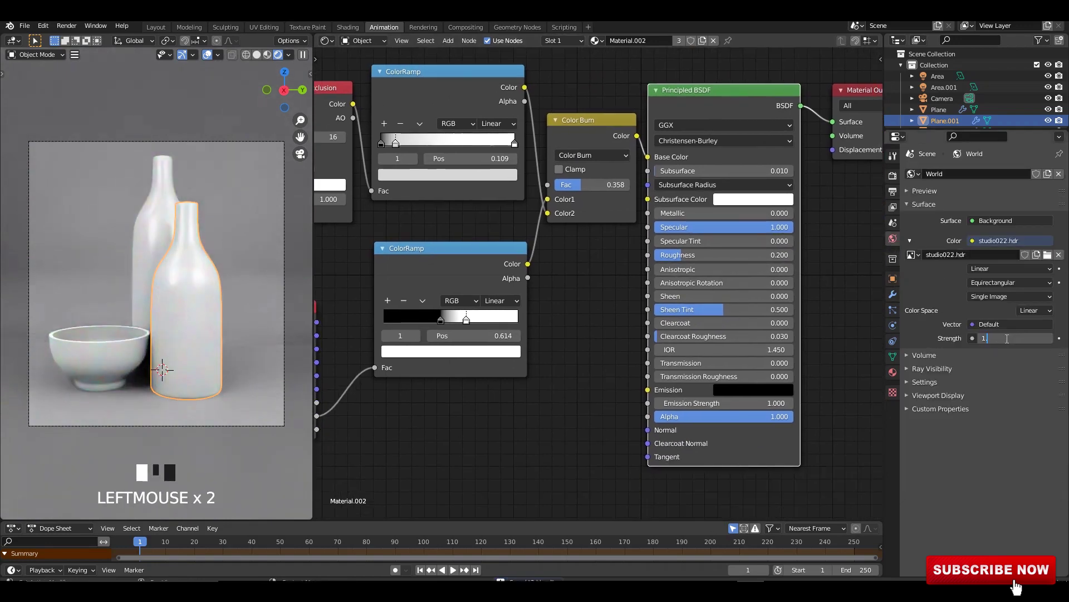
left_click(546, 417)
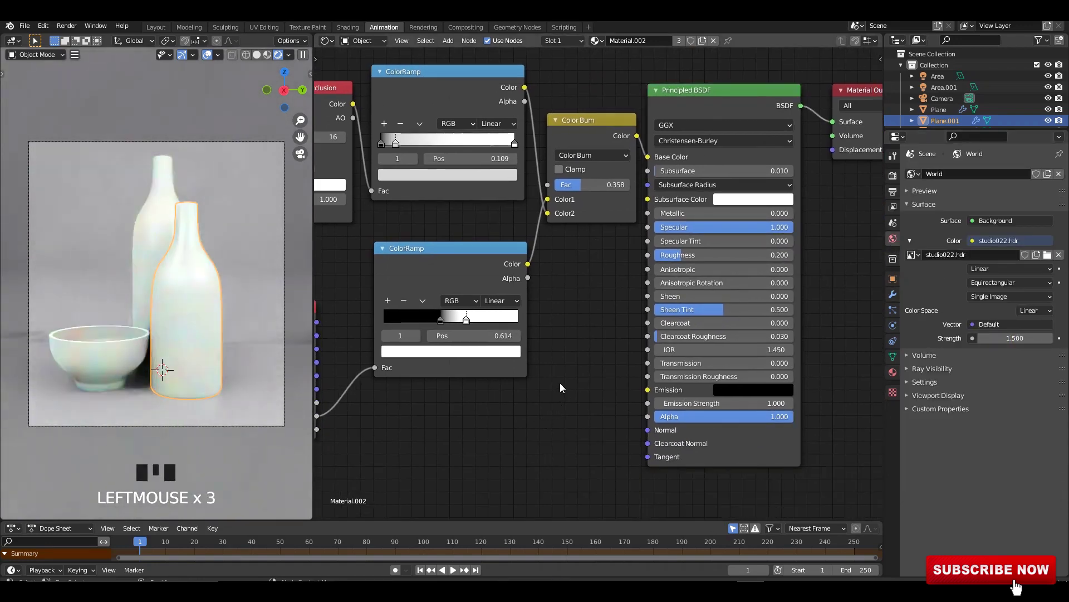
scroll(560, 383, "down", 1)
middle_click_drag(557, 404, 559, 386)
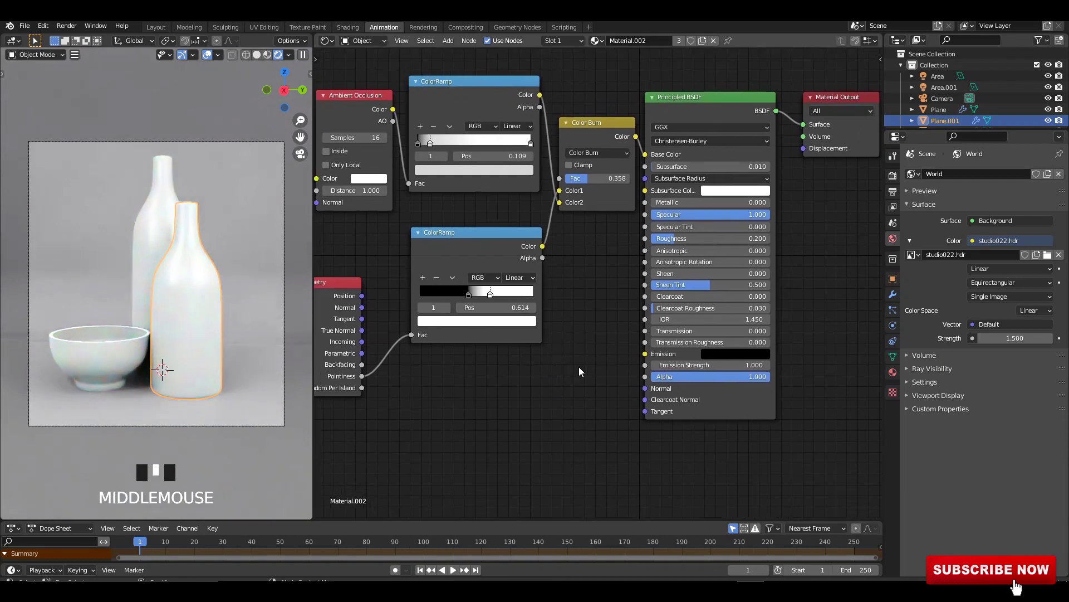
Step: Darken the backdrop material's base color to a value of about 0.1 and set its specular to 1
left_click(246, 238)
scroll(669, 279, "up", 1)
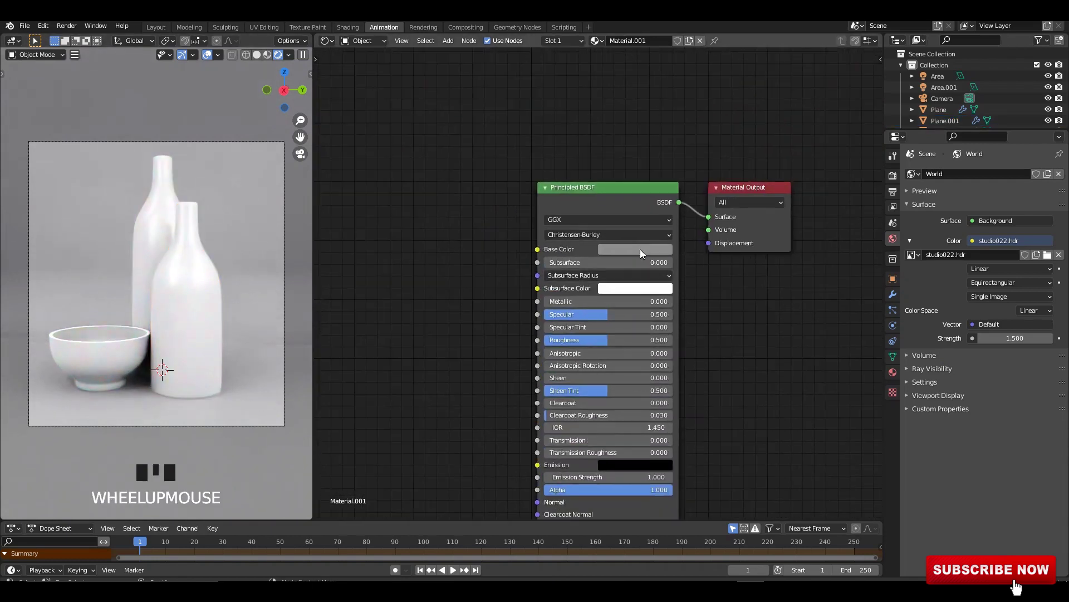
left_click(640, 249)
left_click_drag(698, 130, 698, 133)
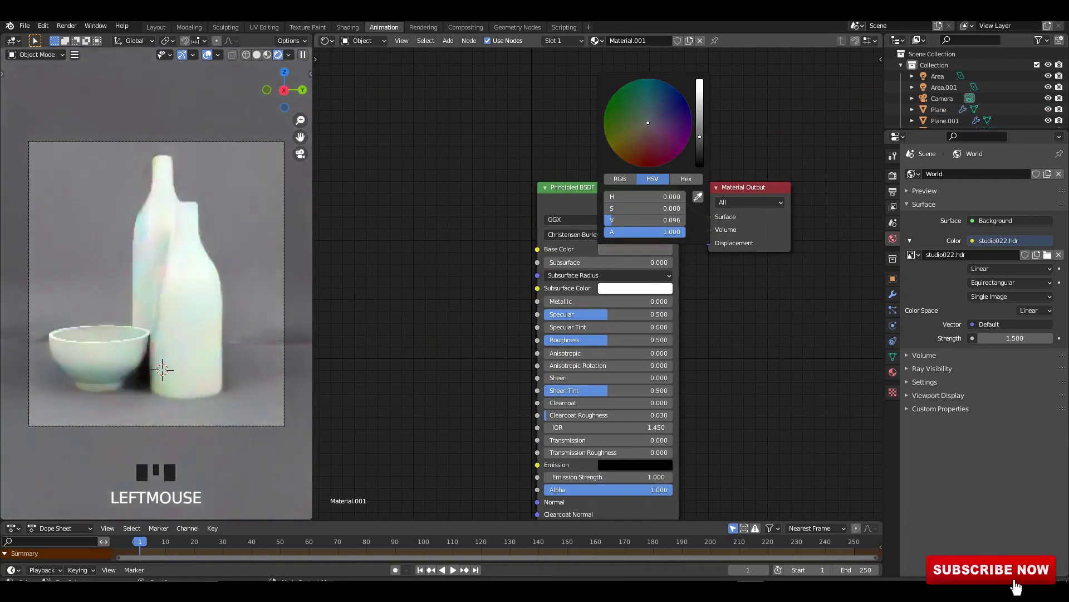
left_click(460, 222)
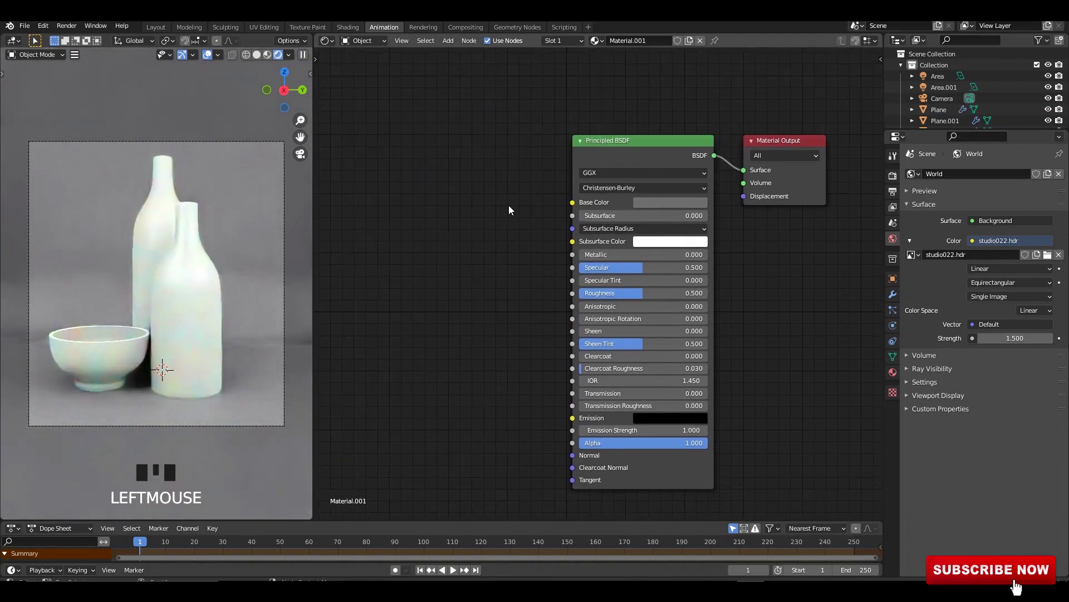
scroll(602, 284, "up", 1)
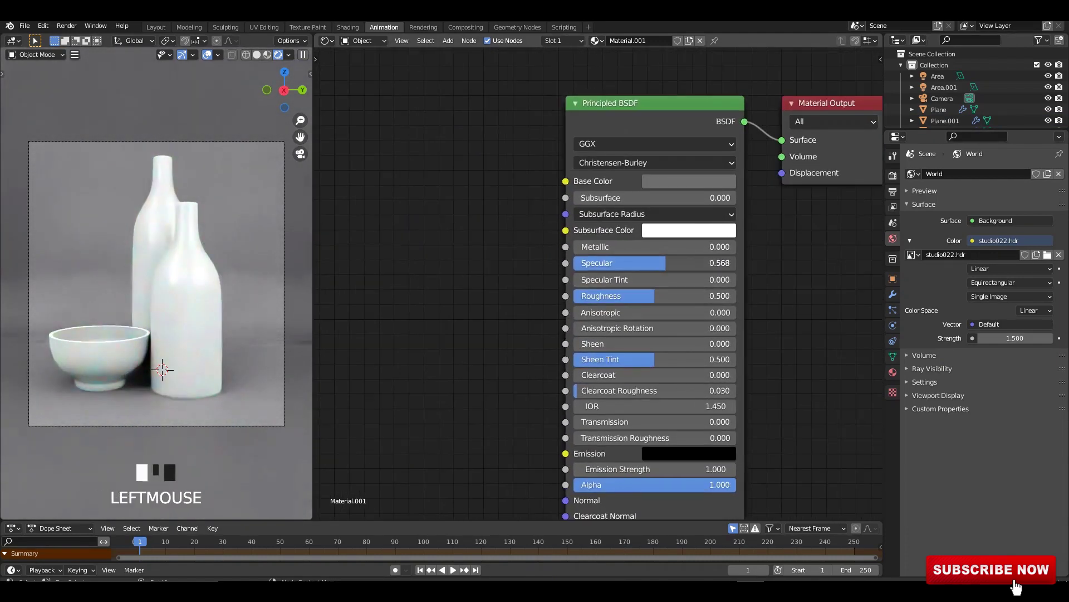
left_click_drag(666, 263, 731, 263)
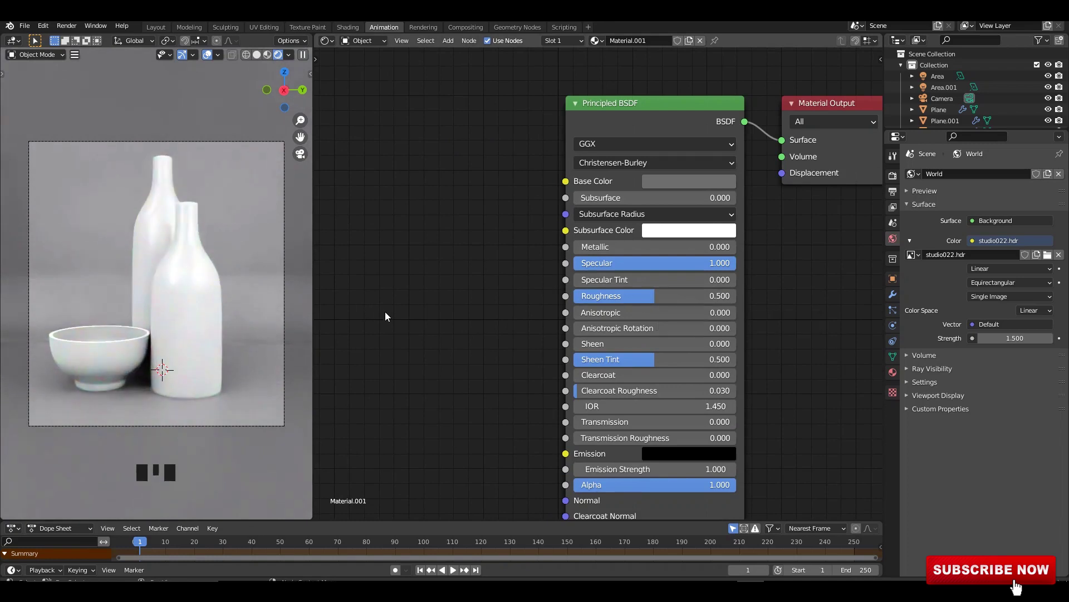
Step: Replace the shader editor with a top-view 3D viewport, selecting the front bottle and activating the Move tool
left_click(325, 42)
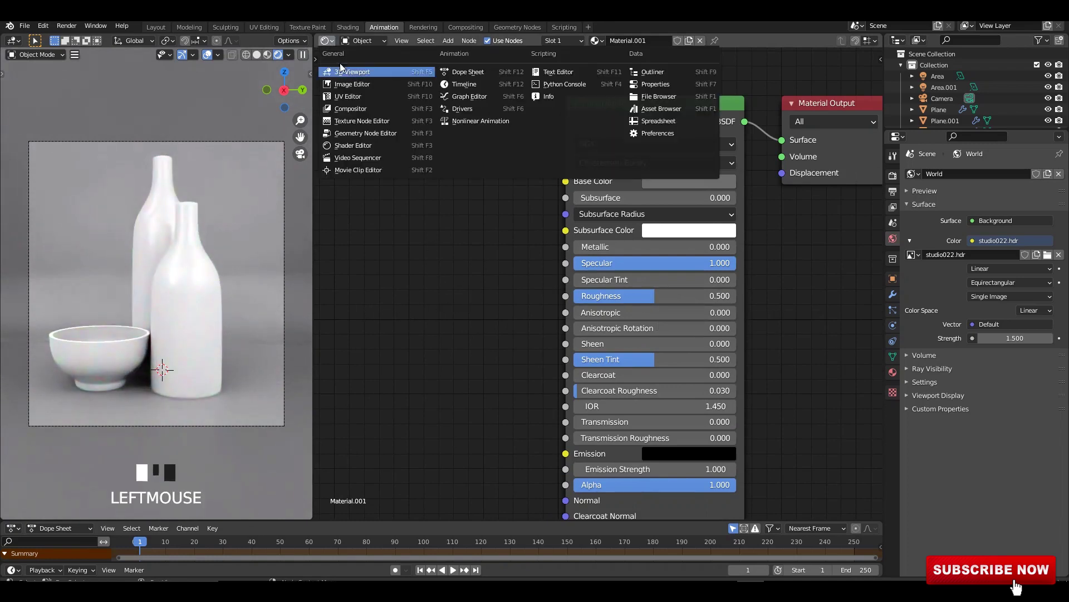
left_click(348, 73)
left_click(659, 231)
middle_click_drag(659, 231, 640, 288, "alt")
scroll(640, 288, "up", 2)
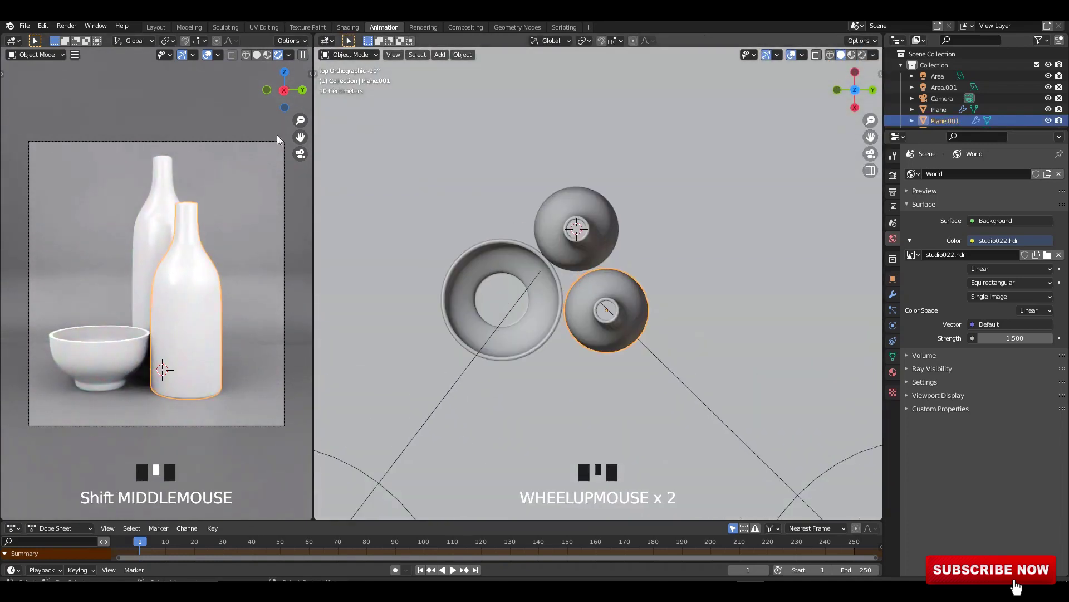
key("t")
left_click(329, 117)
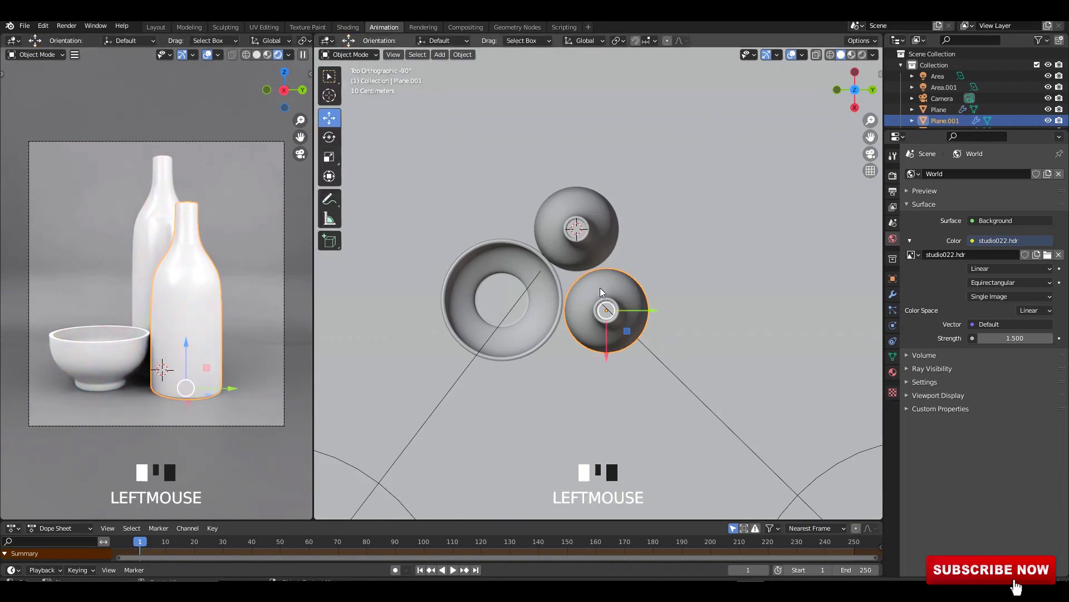
Step: Shift the front bottle away from the bowl, and move the bowl slightly toward the camera and the bottles
scroll(675, 328, "up", 2)
middle_click_drag(676, 328, 646, 343, "shift")
left_click_drag(623, 342, 600, 354)
left_click(479, 370)
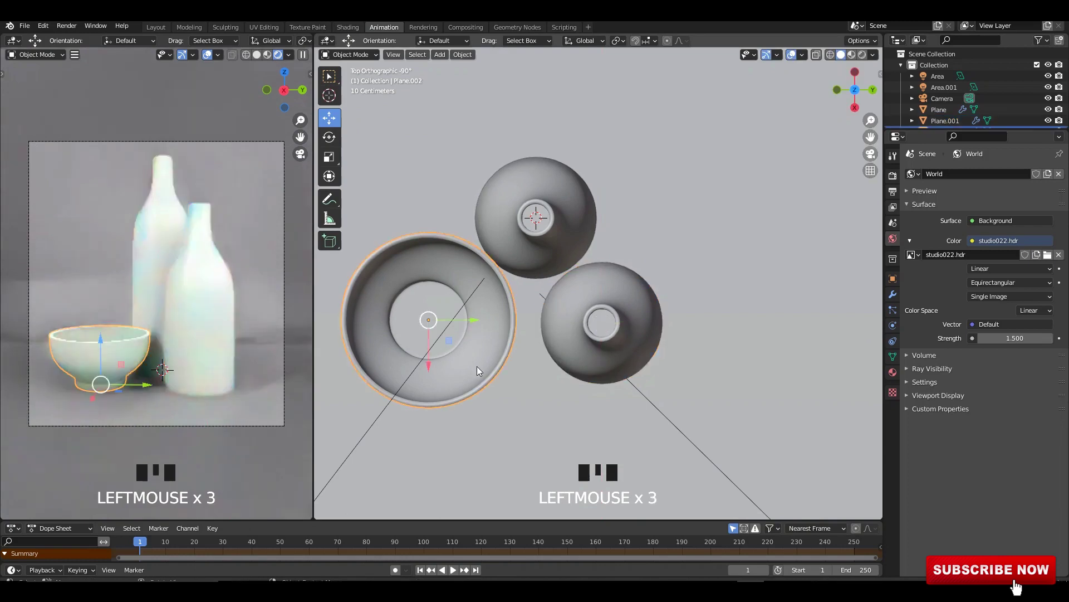
left_click_drag(428, 332, 450, 345)
Step: Nudge the back bottle slightly away from the bowl and front bottle, and save the file
left_click(615, 337)
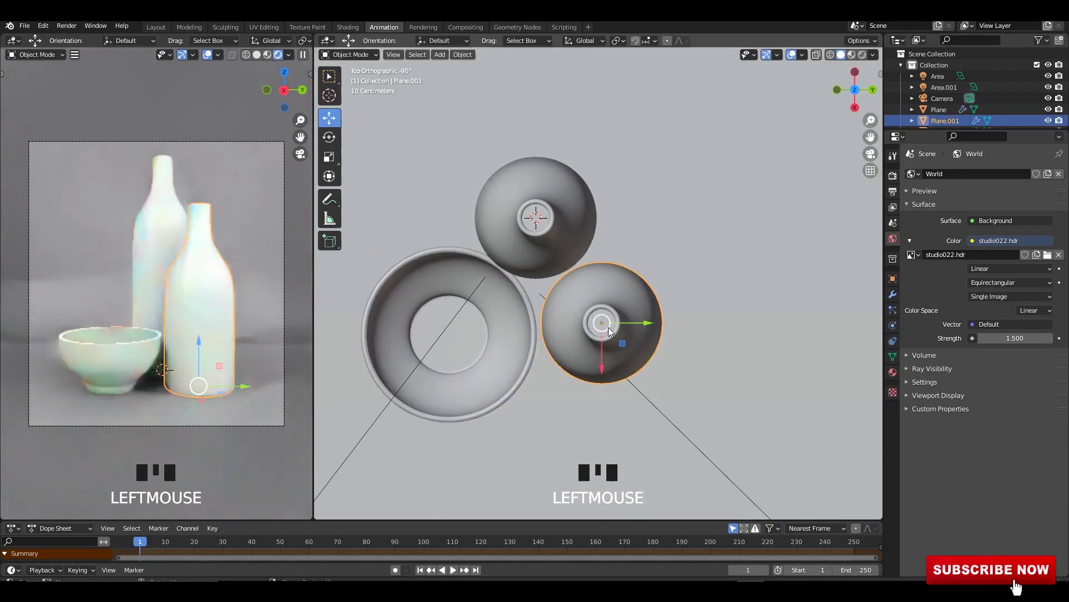
left_click(554, 244)
left_click_drag(538, 217, 541, 213)
key("ctrl+s")
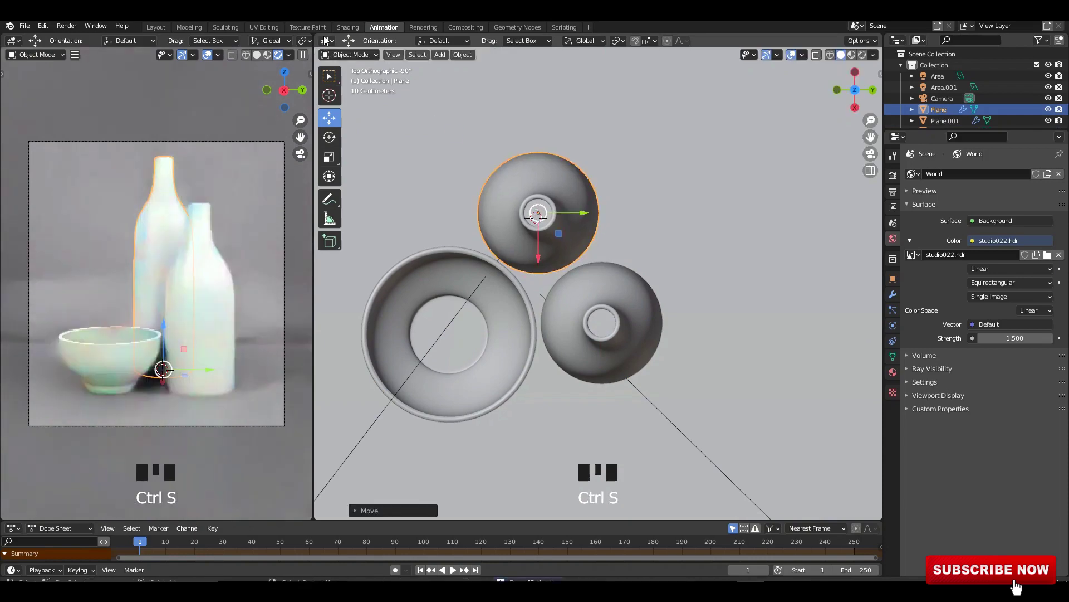
Step: Return to the shader editor and give the back bottle its own single-user copy of Material.002
left_click(327, 40)
left_click(353, 145)
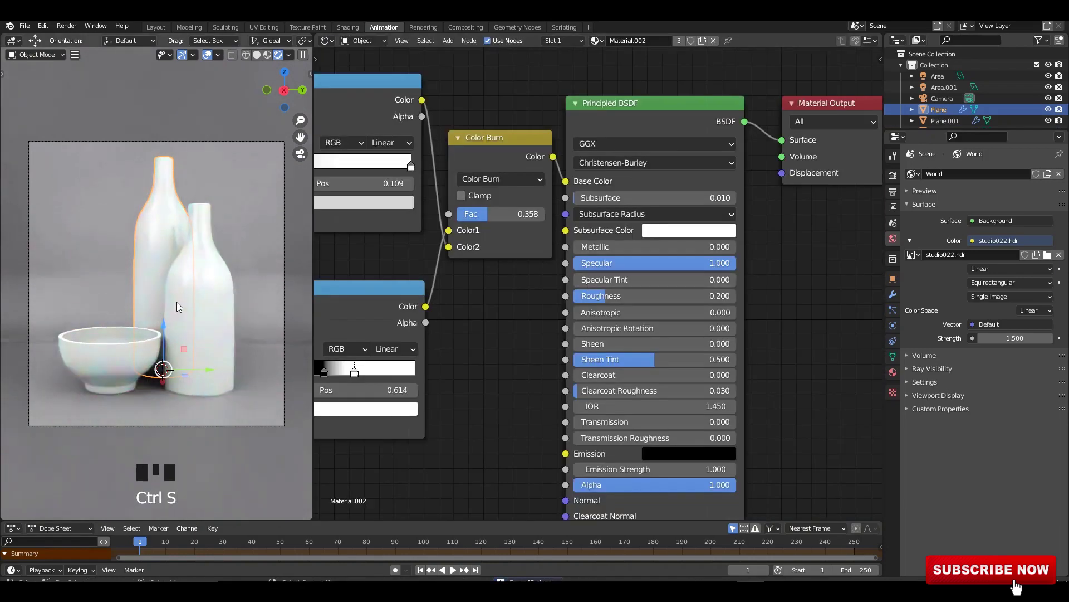
left_click(154, 249)
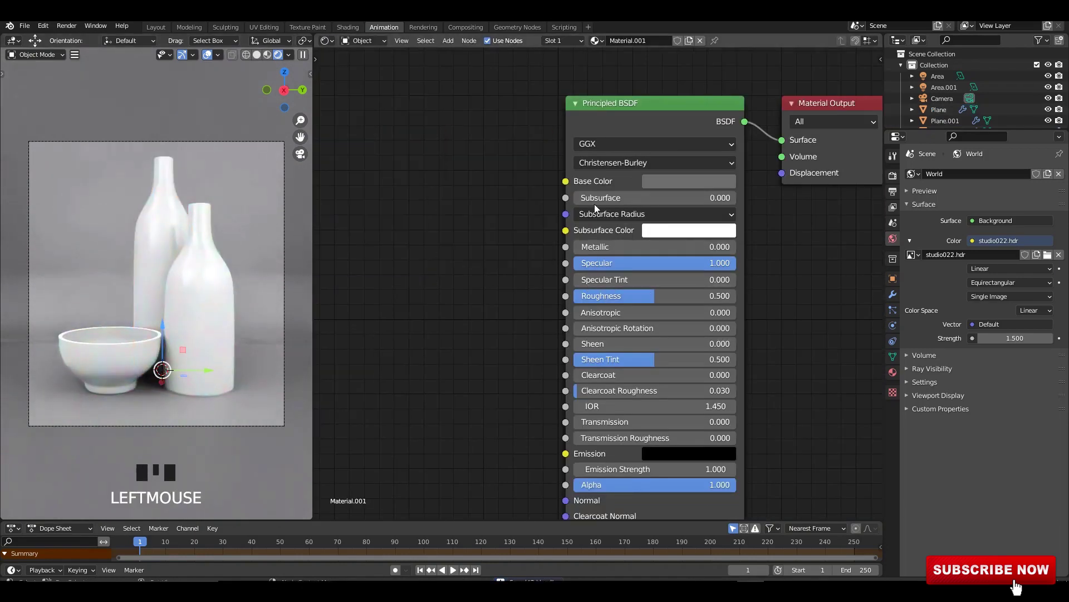
left_click(165, 240)
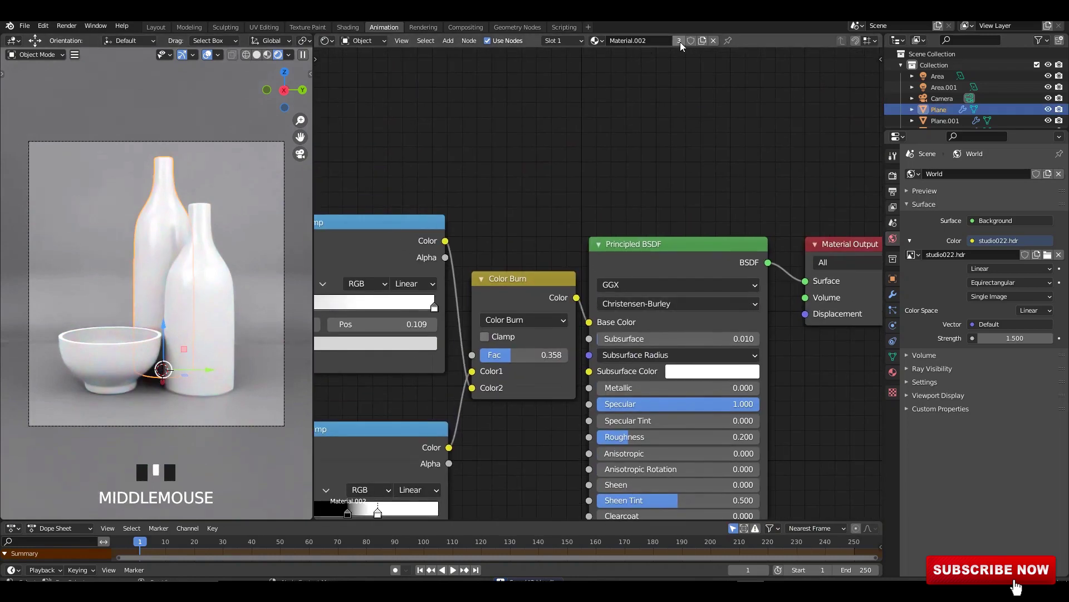
left_click(679, 40)
Step: Remove the middle stop from the back bottle's ambient-occlusion color ramp and recolor its white end stop dark brown
scroll(713, 151, "up", 3)
left_click(430, 272)
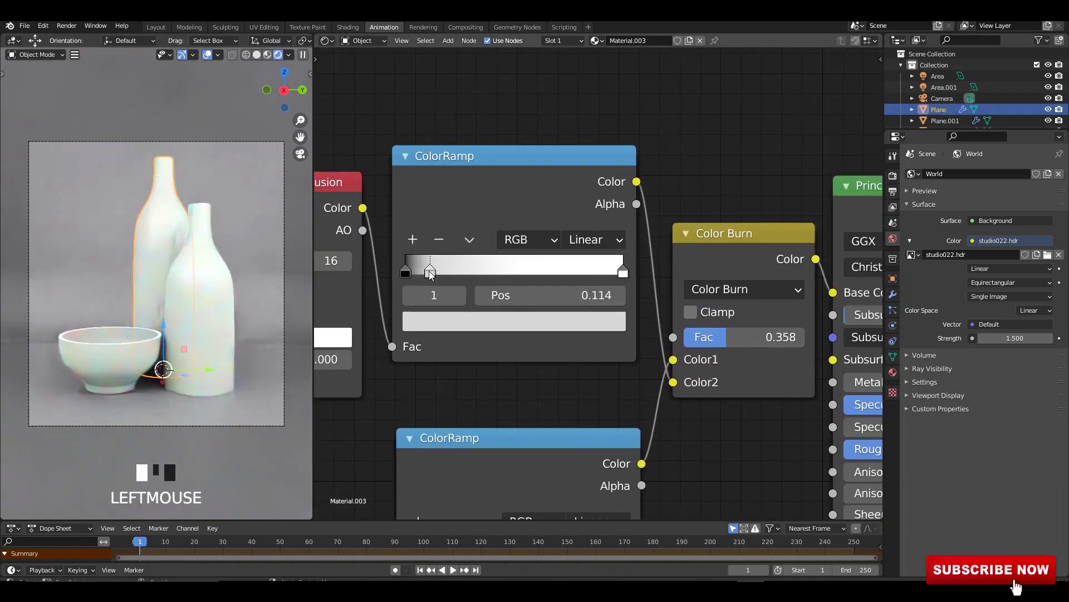
left_click(439, 240)
left_click(623, 273)
left_click(589, 321)
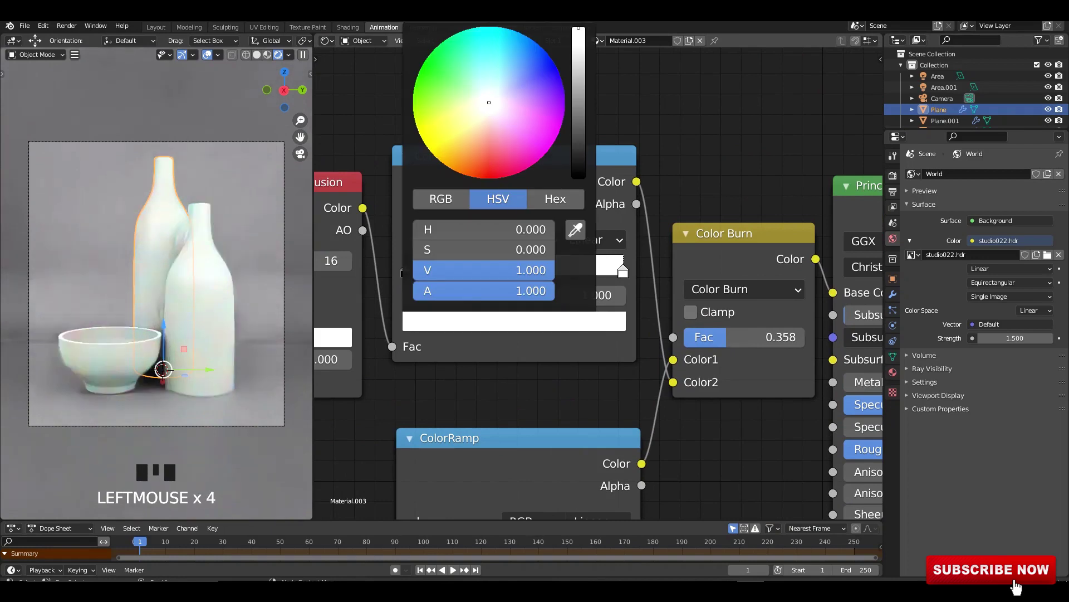
left_click_drag(489, 106, 466, 164)
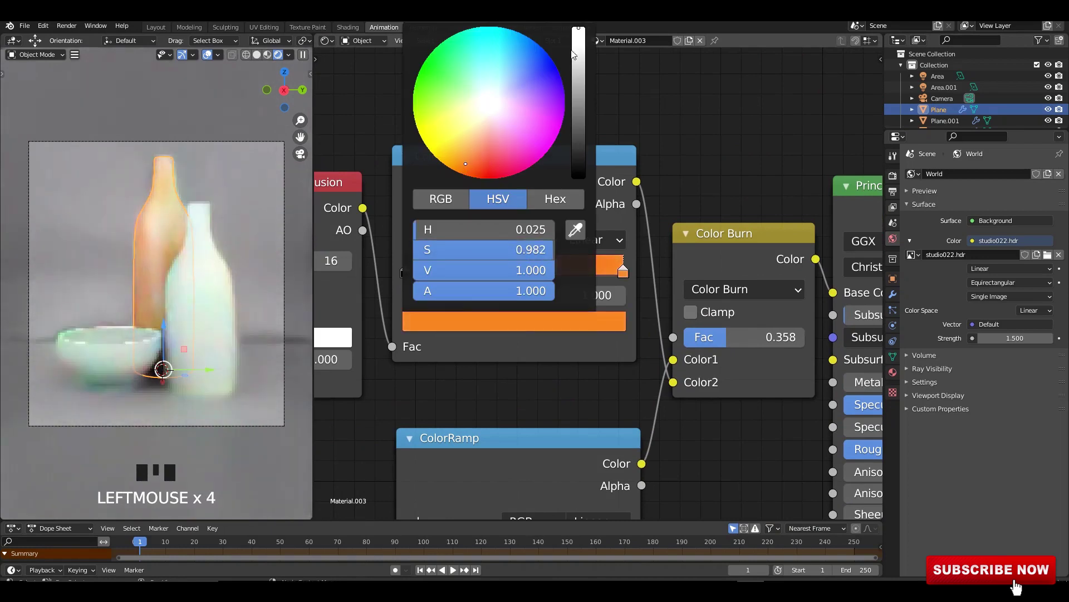
left_click_drag(578, 29, 579, 106)
left_click_drag(466, 164, 476, 158)
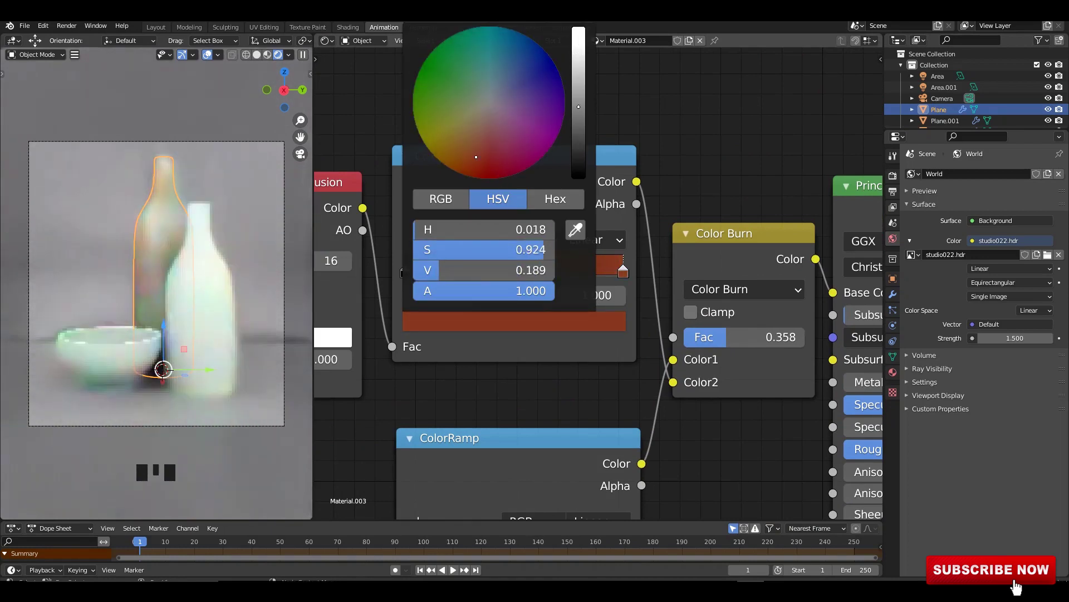
left_click_drag(577, 106, 579, 124)
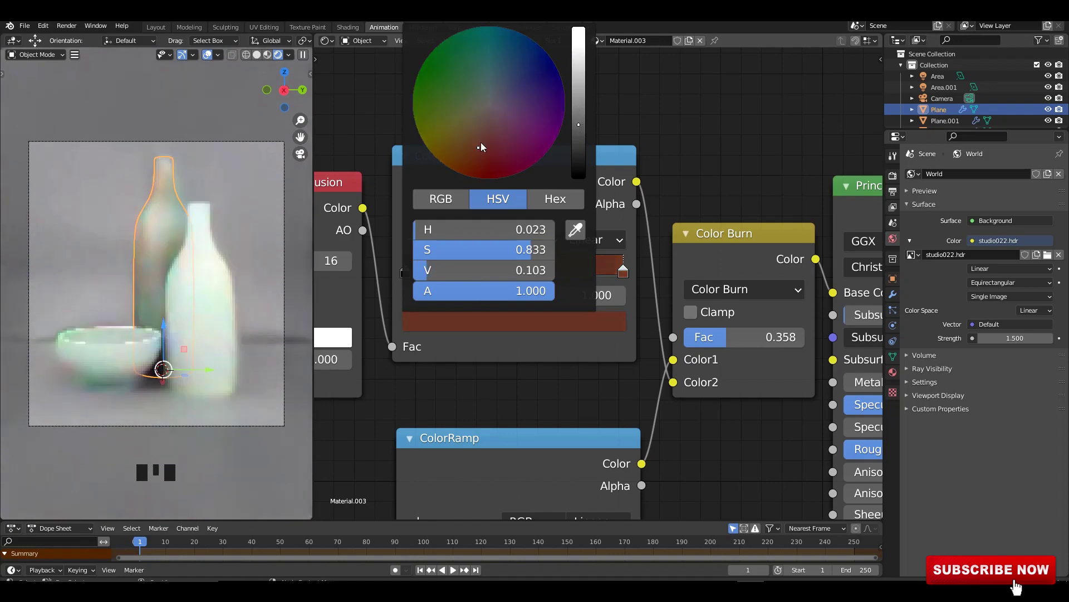
left_click_drag(479, 142, 474, 140)
scroll(681, 171, "down", 3)
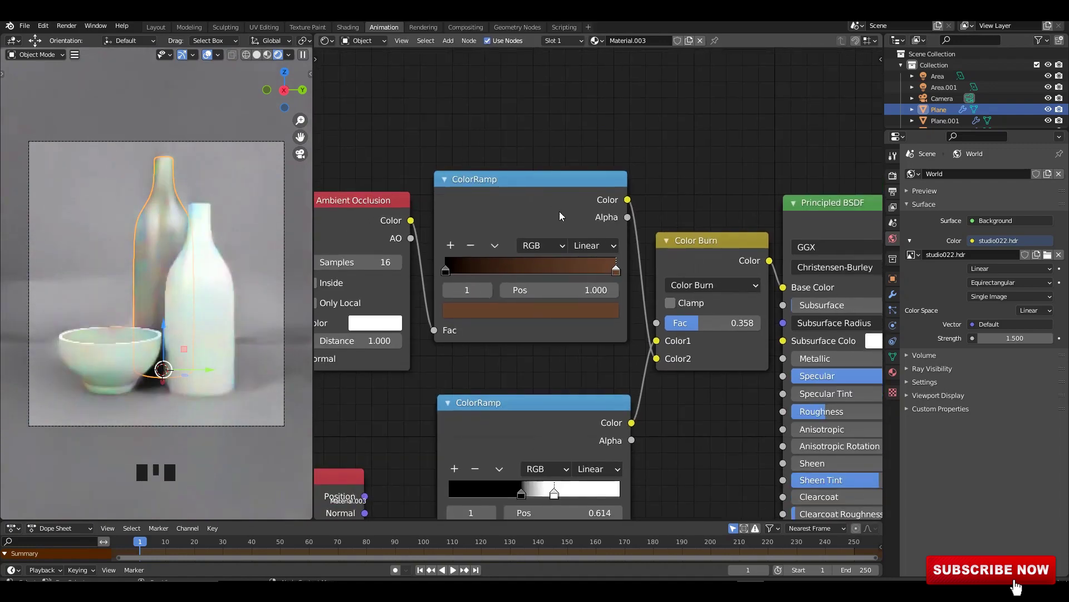
Step: Set the back bottle's subsurface color by sampling the brown end of its ambient-occlusion color ramp
middle_click_drag(703, 242, 599, 190)
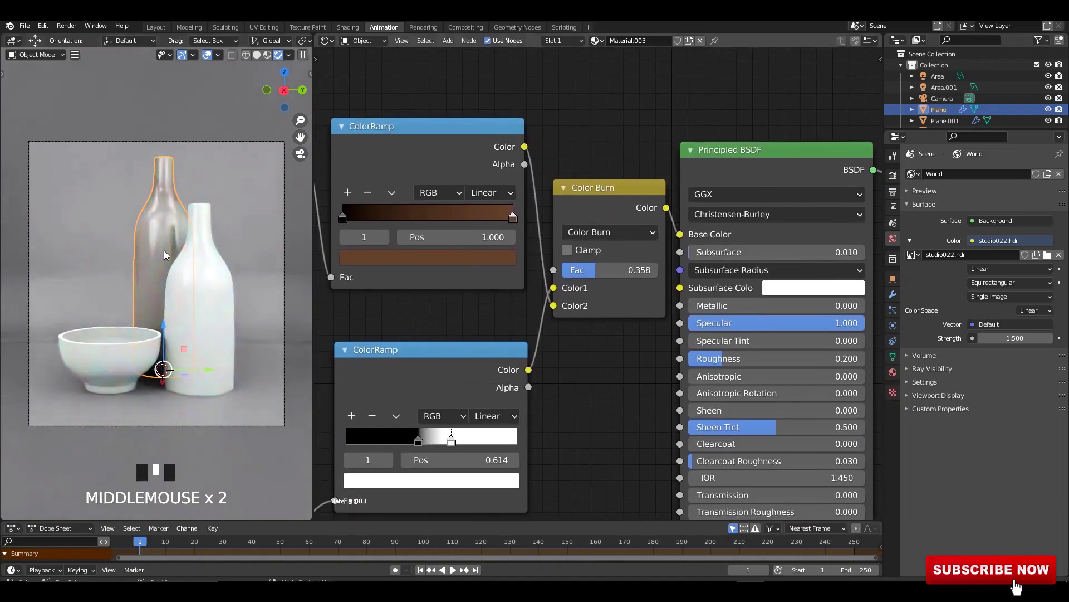
scroll(496, 352, "down", 2)
scroll(496, 352, "up", 3)
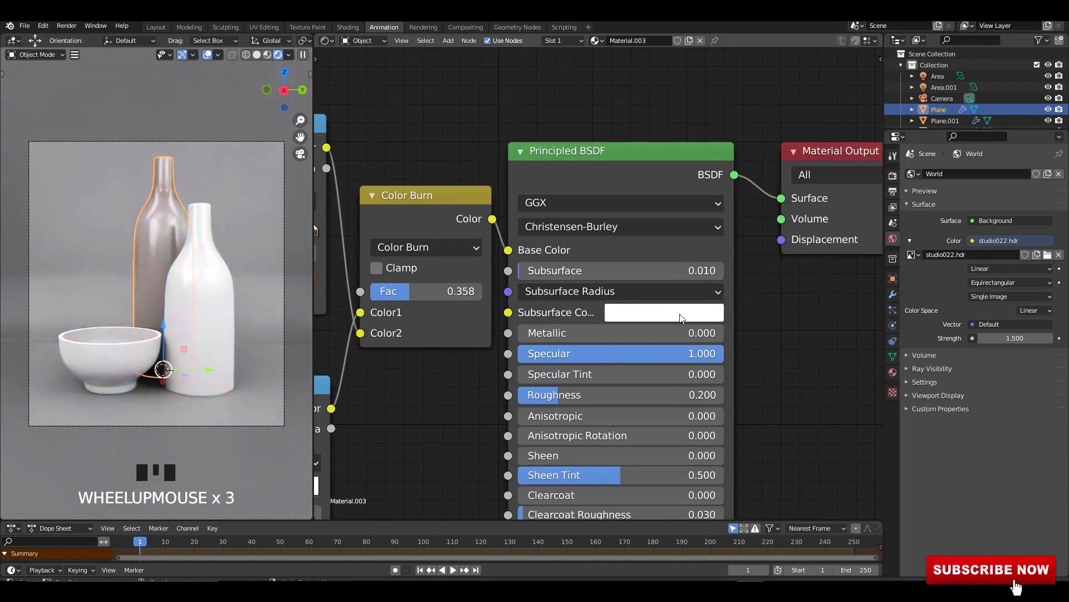
left_click(668, 311)
scroll(720, 267, "down", 2)
middle_click_drag(719, 268, 785, 267)
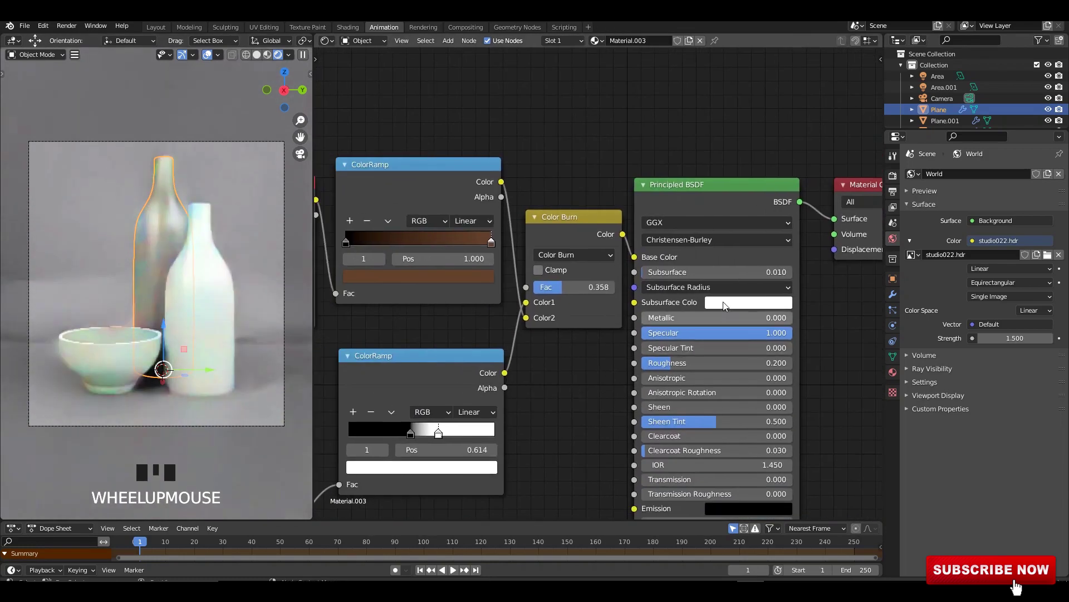
left_click(749, 302)
left_click(822, 240)
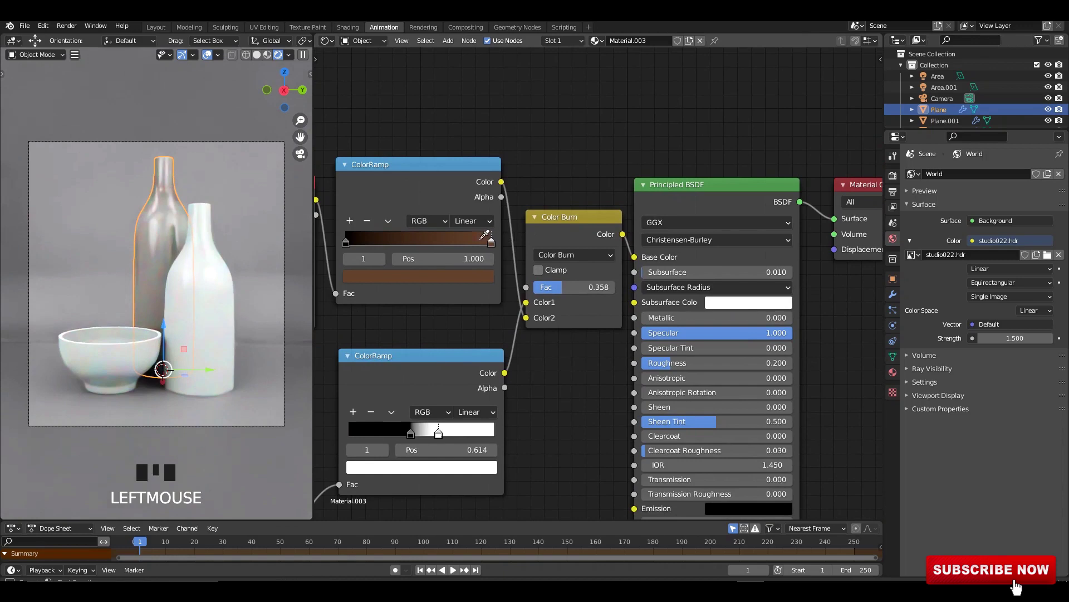
left_click(482, 238)
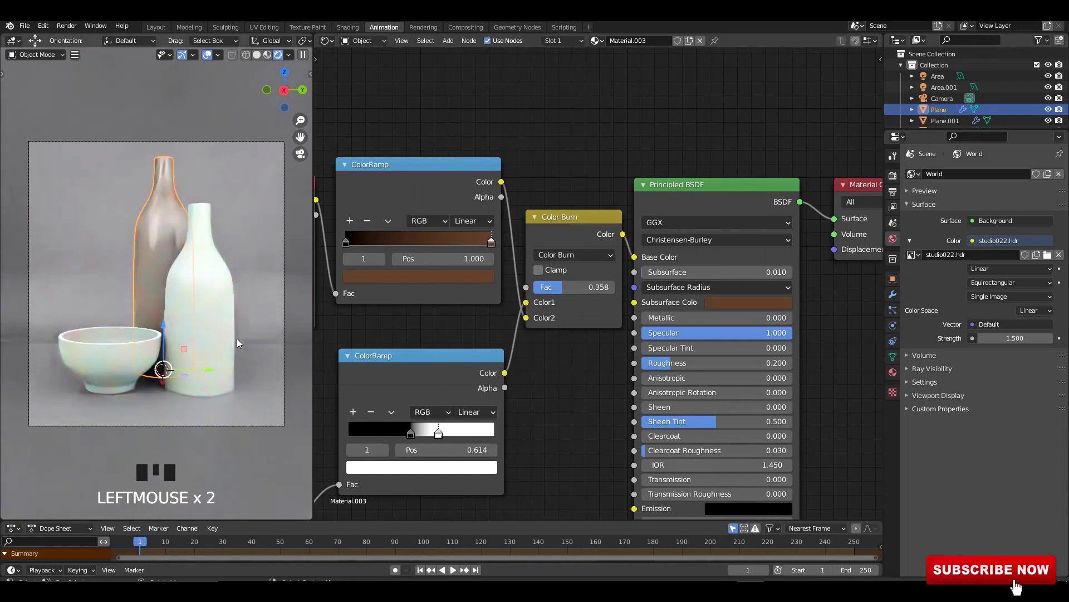
Step: Select the bowl and examine its material nodes
left_click(95, 369)
scroll(590, 351, "down", 2)
scroll(973, 94, "up", 1)
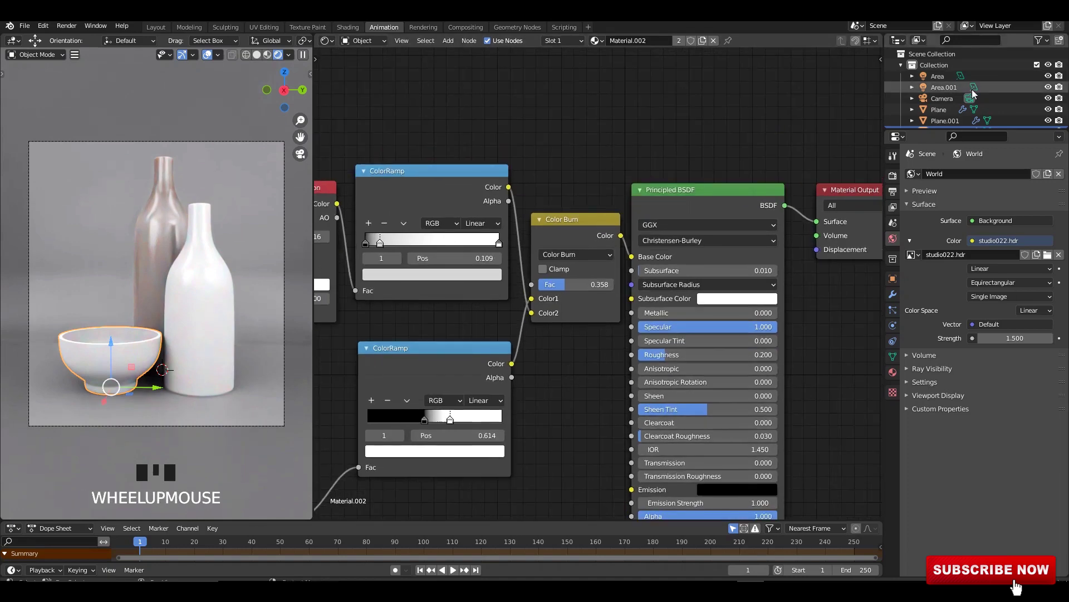
Step: Reselect the back bottle and set its Principled BSDF specular to 1
left_click(946, 109)
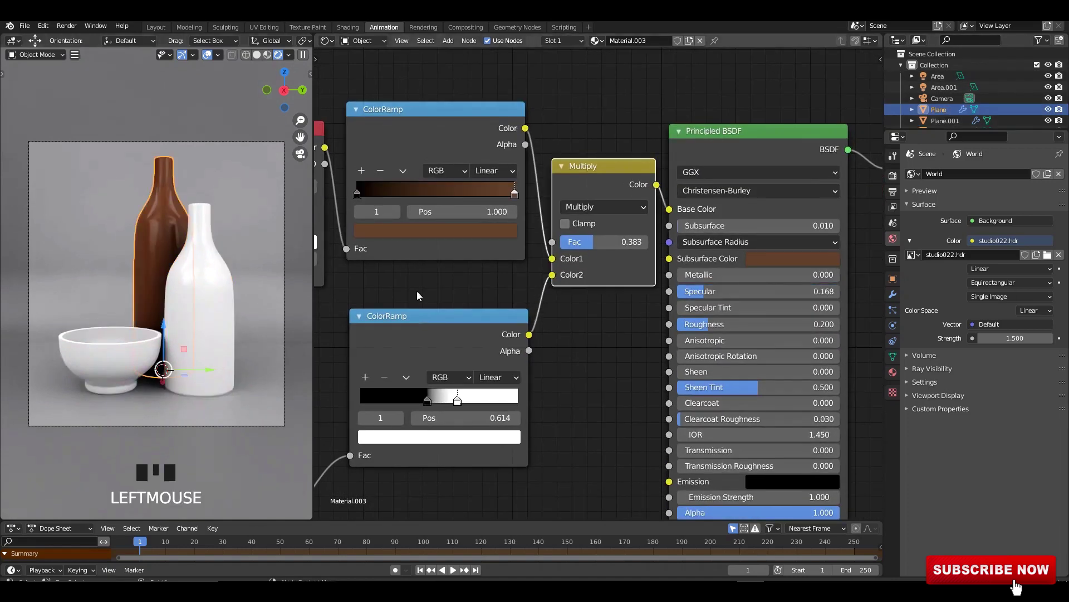
middle_click_drag(609, 272, 611, 282)
scroll(619, 273, "up", 1)
scroll(652, 357, "down", 2)
middle_click_drag(652, 357, 589, 347)
left_click_drag(661, 301, 788, 300)
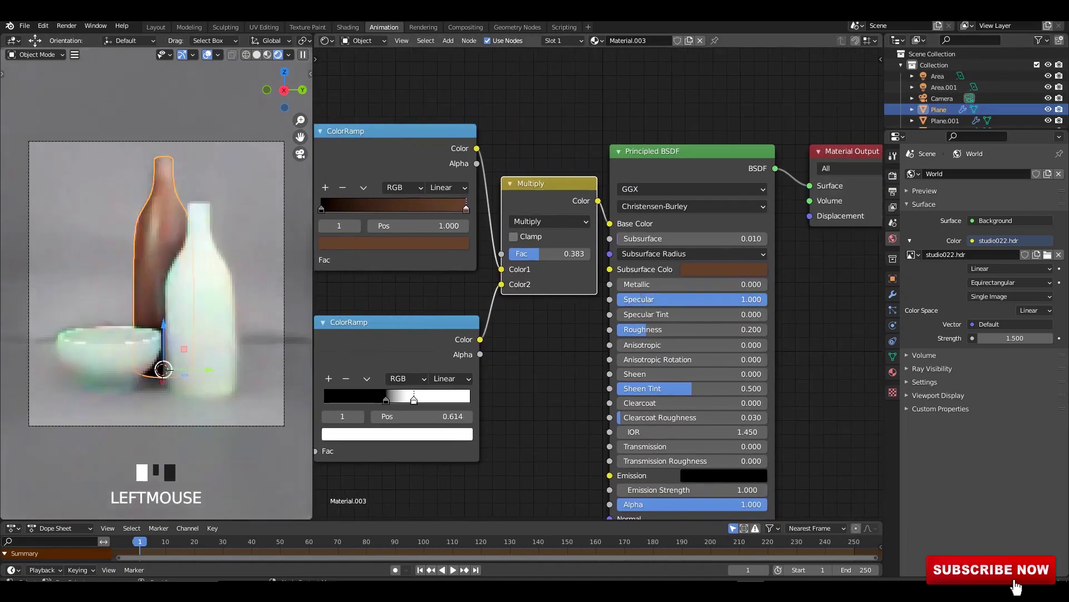
Step: Try a roughness of 0.4 on the back bottle's Principled BSDF, and settle on 0.3
left_click(666, 330)
type("0.4")
key("Return")
left_click(680, 328)
type("0")
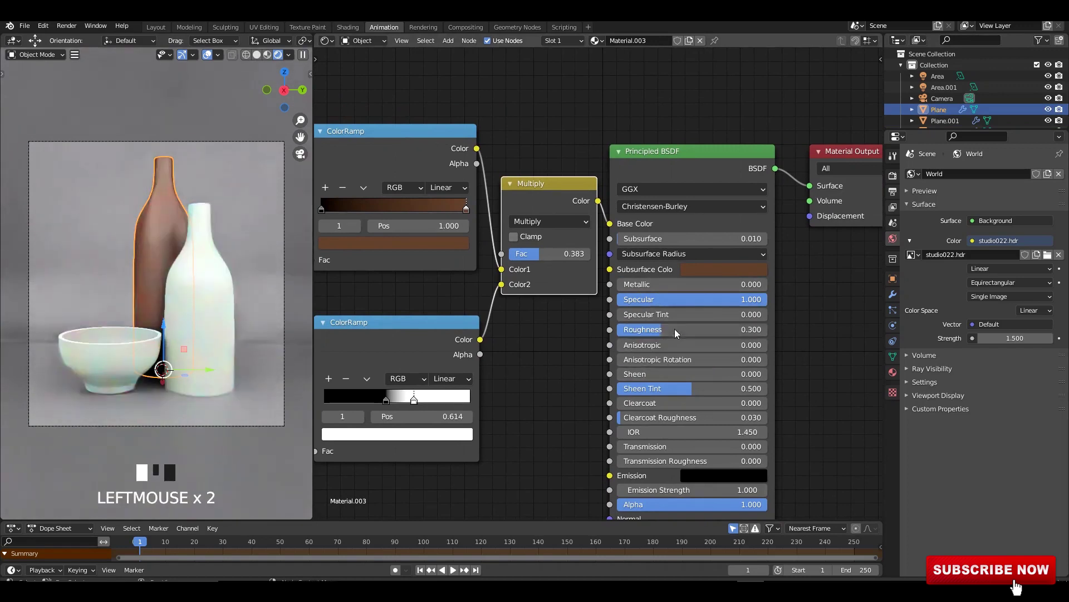
left_click(558, 378)
Step: Examine the back bottle's material node setup and look over the 3D scene
scroll(553, 373, "down", 1)
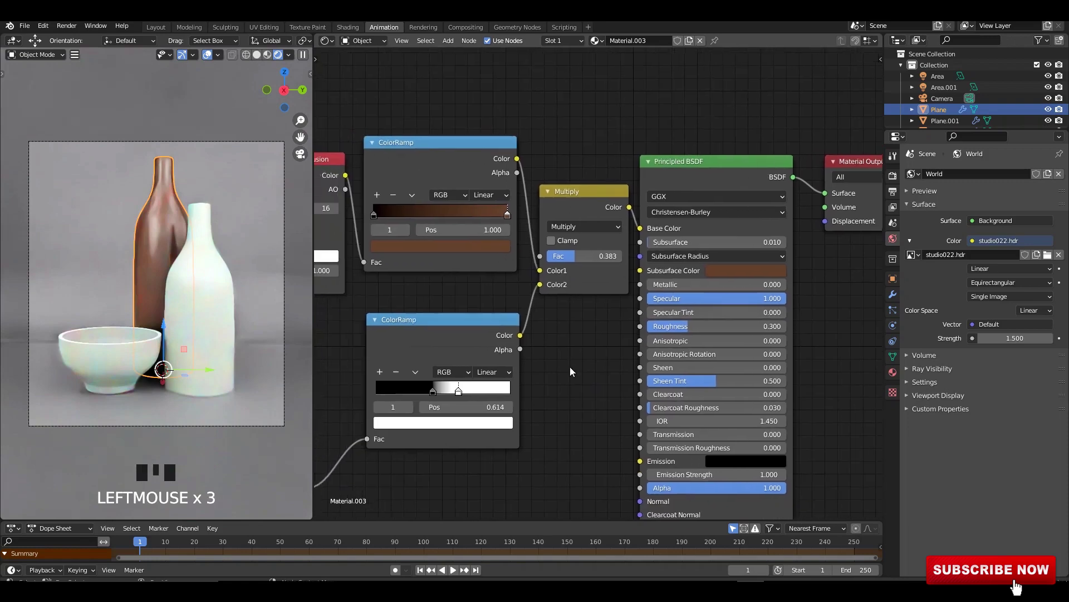
middle_click(558, 389)
middle_click_drag(567, 356, 607, 351)
scroll(613, 347, "up", 2)
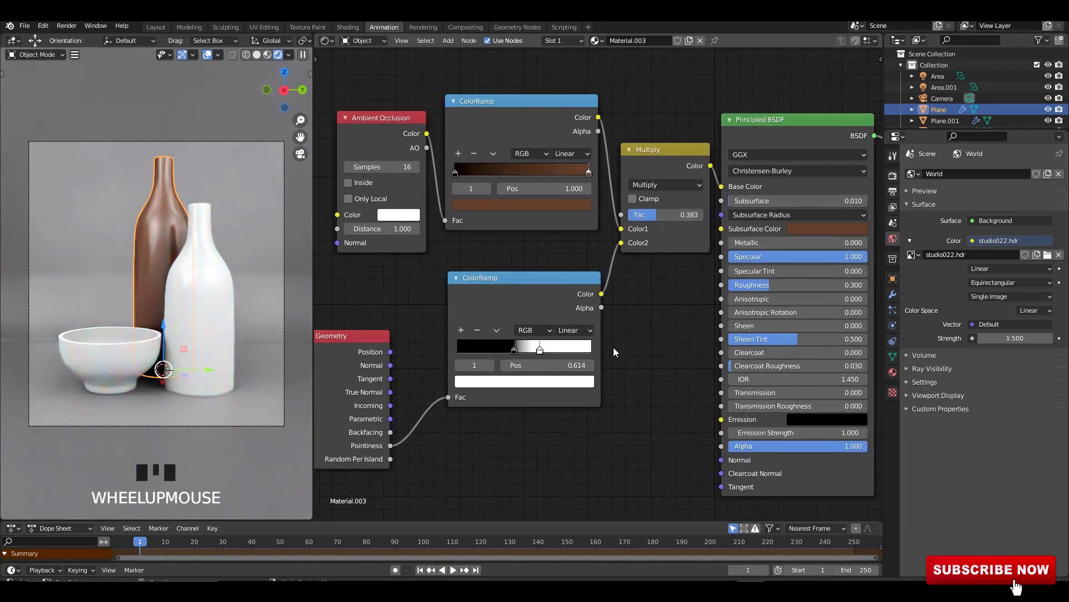
left_click(327, 44)
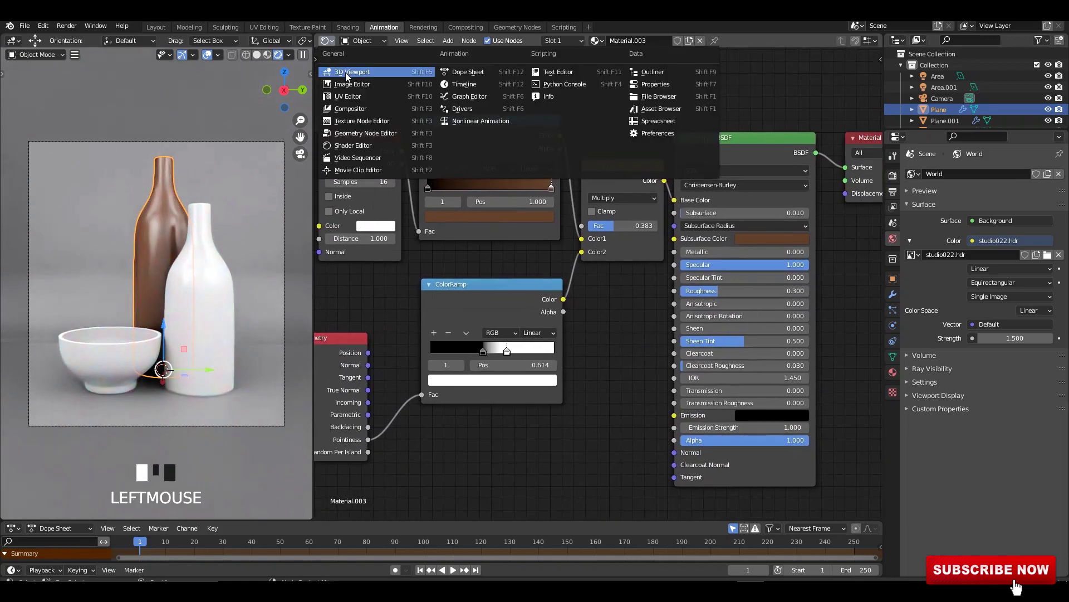
left_click(346, 72)
middle_click_drag(601, 324, 622, 392)
scroll(604, 337, "up", 3)
middle_click_drag(554, 309, 489, 288)
middle_click_drag(608, 356, 539, 346)
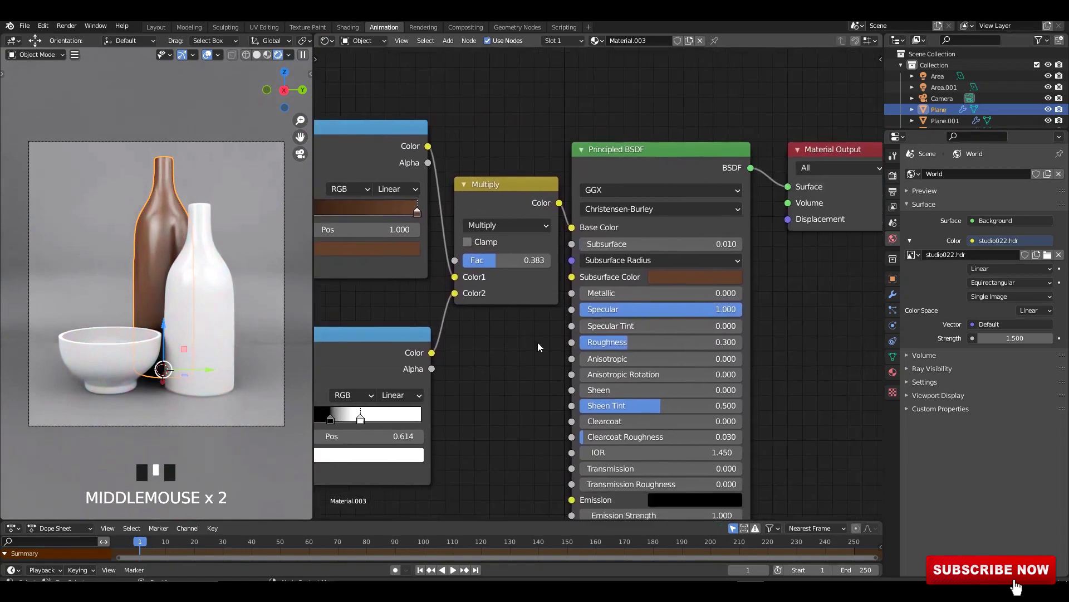
Step: Set the specular of the back bottle's Principled BSDF to about 0.795
scroll(628, 350, "up", 1)
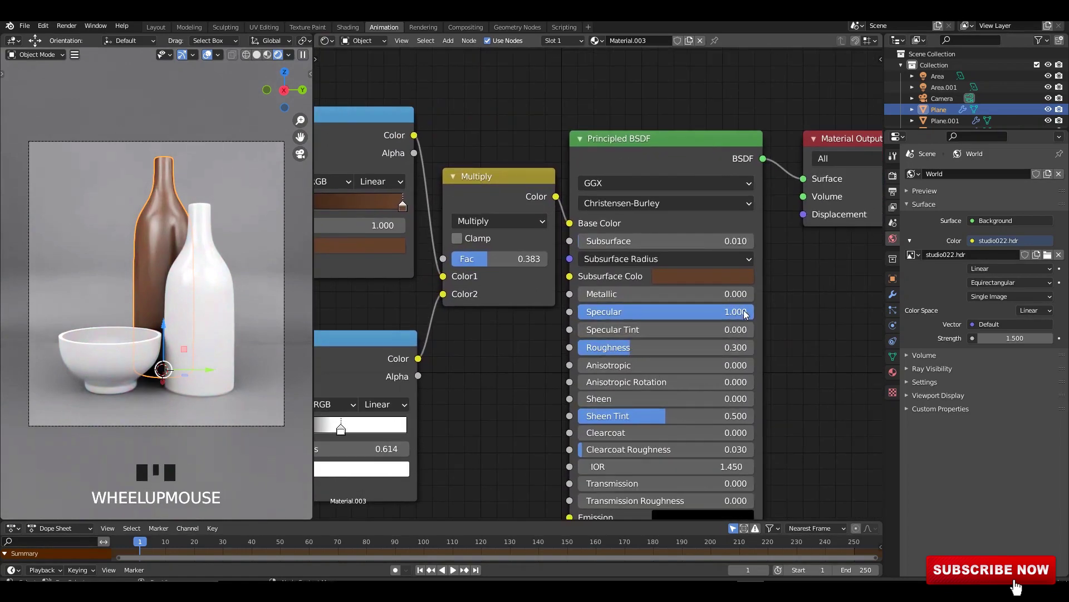
left_click_drag(743, 312, 707, 312)
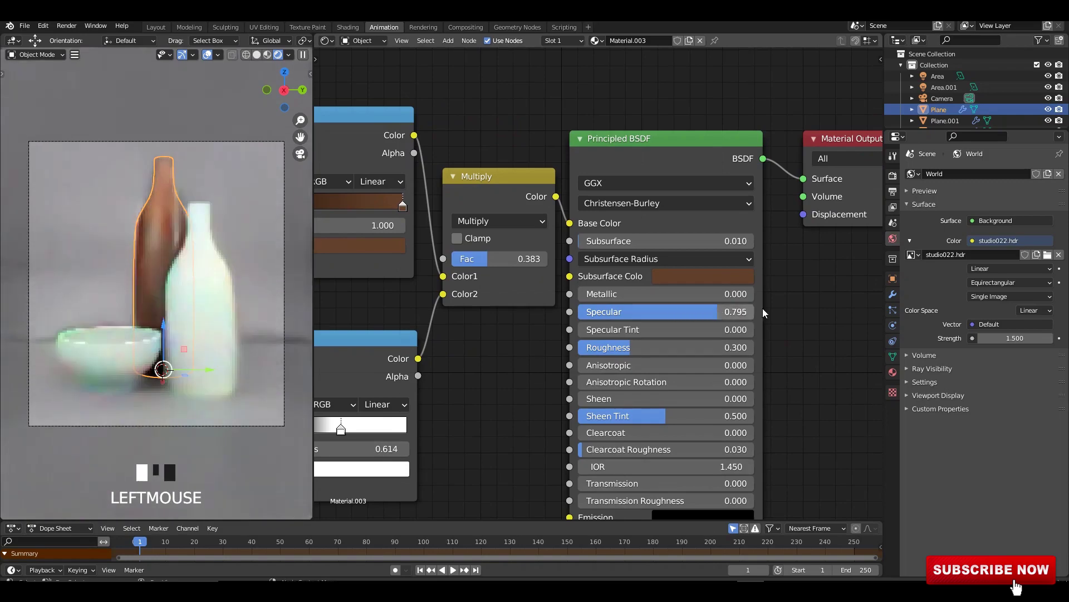
scroll(594, 322, "down", 2)
middle_click_drag(501, 364, 599, 330)
scroll(597, 331, "down", 1)
Step: Switch the node area to the 3D view, duplicate an area light, place it beside the bottles and rotate it
left_click(326, 40)
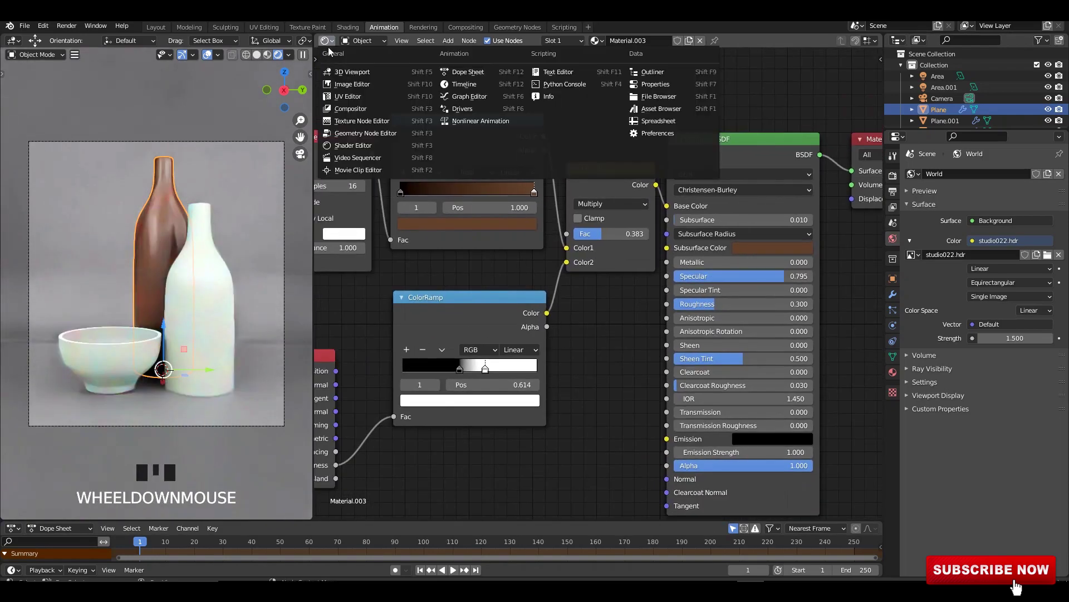
left_click(351, 64)
scroll(537, 220, "down", 2)
middle_click_drag(537, 219, 557, 245)
left_click(616, 128)
key("shift+d")
left_click(560, 312)
key("r")
left_click(570, 292)
scroll(552, 234, "up", 2)
Step: Change the duplicated area light's shape to Square and scale it into a tall, narrow rectangle
left_click(893, 326)
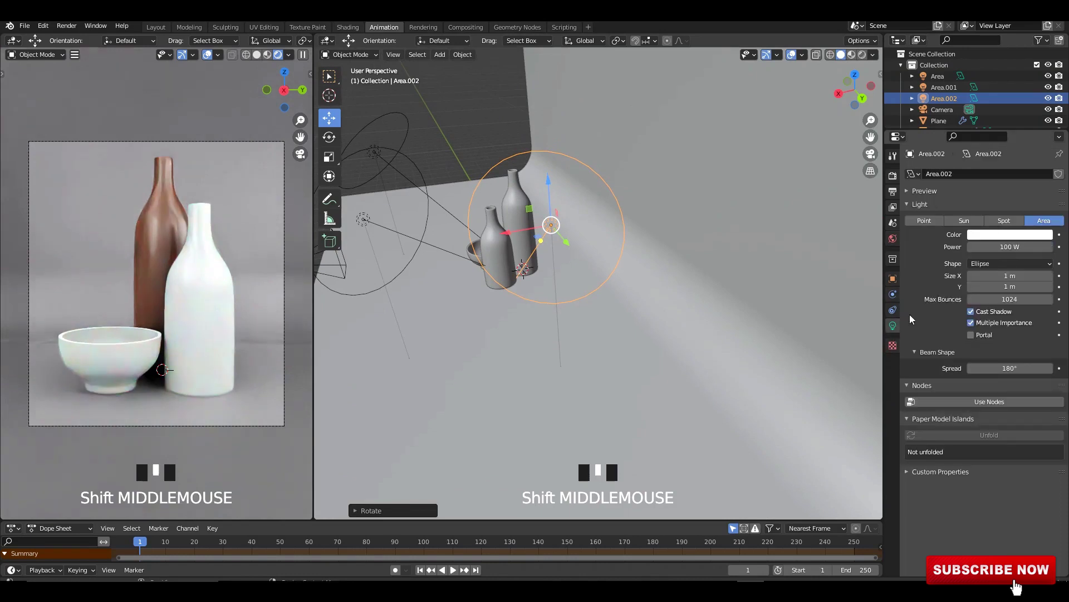
left_click(1010, 263)
left_click(998, 270)
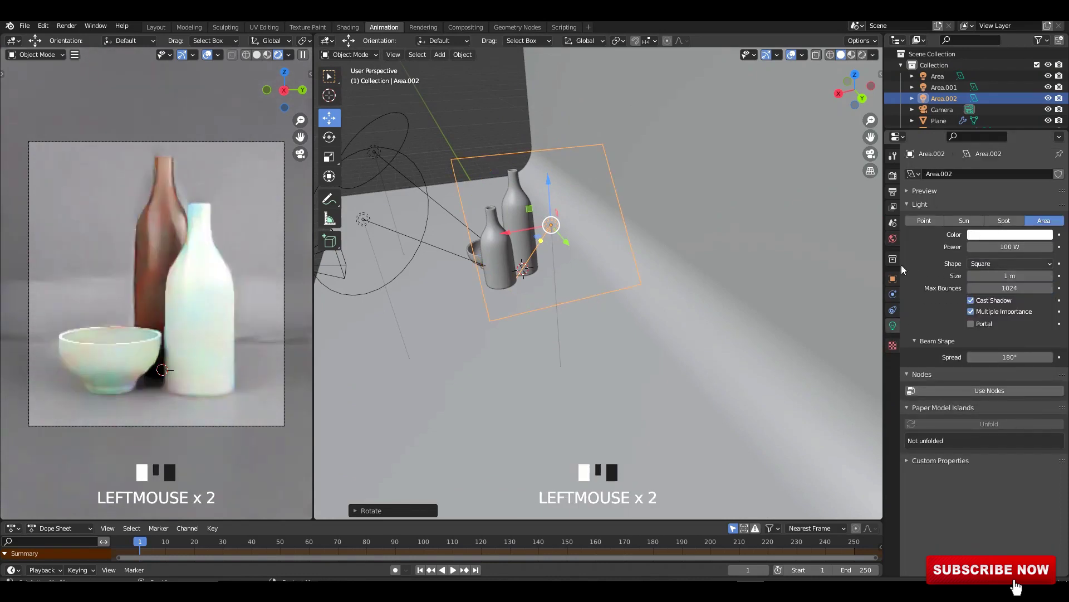
key("s")
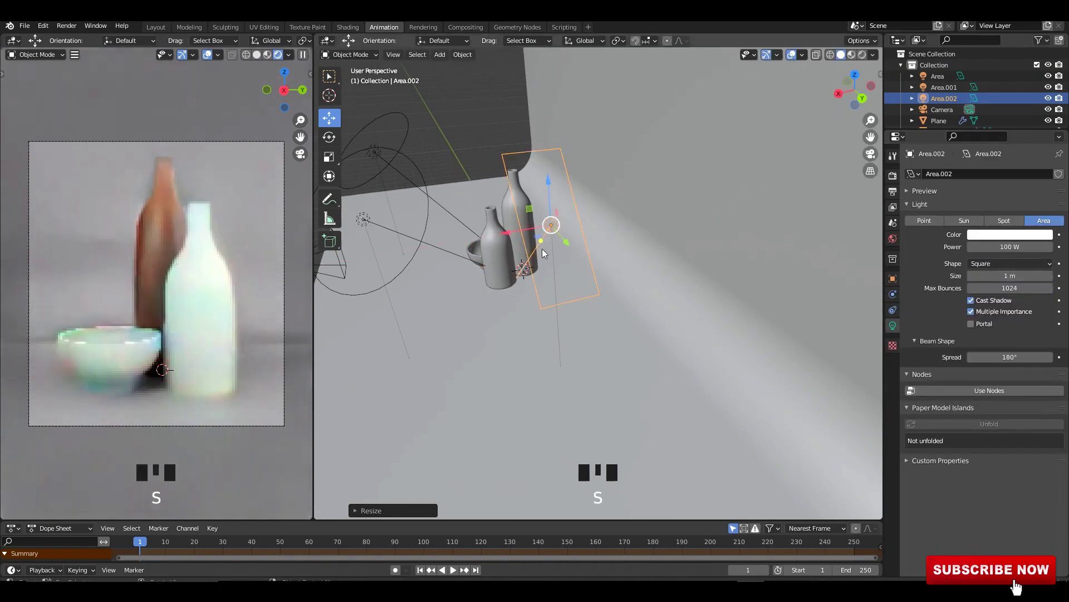
middle_click_drag(722, 245, 713, 317, "alt")
key("s")
left_click(781, 353)
Step: Rotate the rectangular area light so it points at the bottles and bowl
key("r")
left_click(725, 304)
middle_click_drag(713, 318, 742, 282, "shift")
Step: Duplicate the rectangular area light to the opposite side of the objects and rotate the copy to face them
key("shift+d")
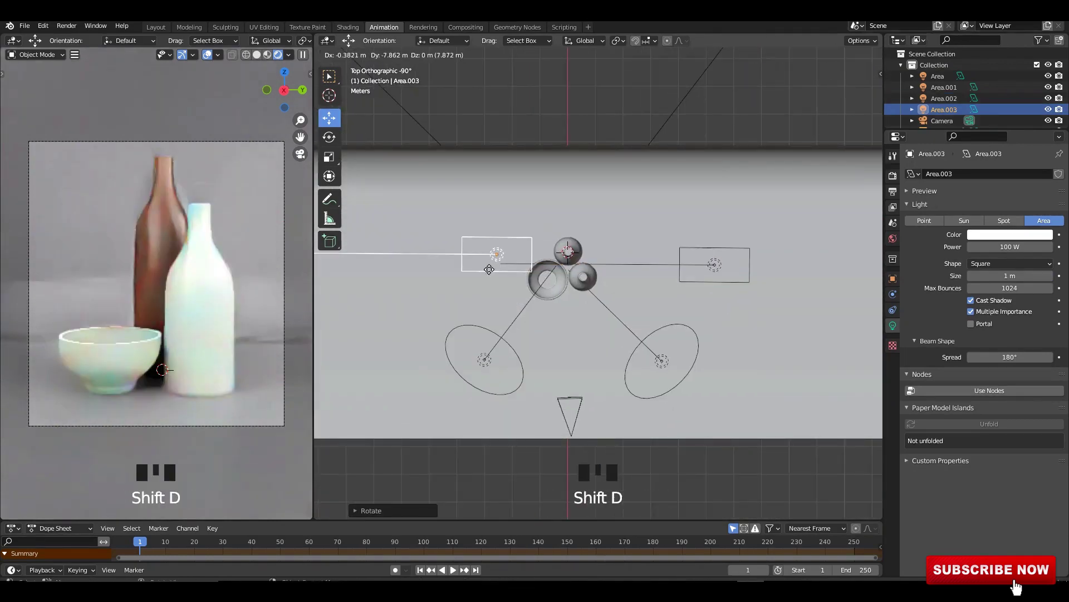
left_click(472, 288)
middle_click_drag(473, 288, 493, 298, "shift")
key("r")
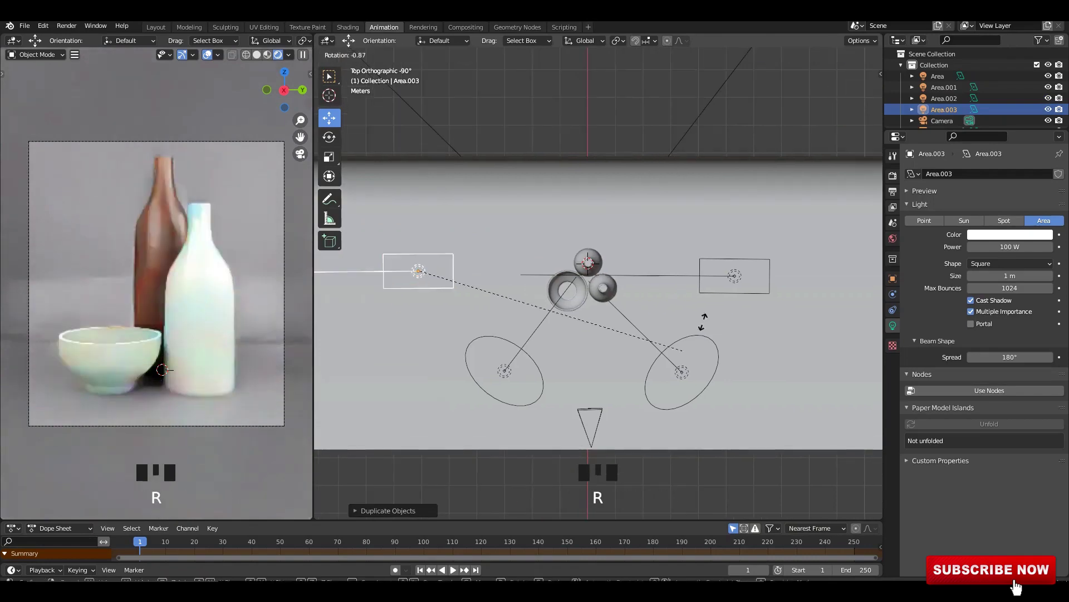
left_click(733, 265)
middle_click_drag(736, 261, 701, 305, "alt")
Step: Deselect the duplicated light and save the scene file
key("ctrl+s")
left_click(783, 129)
middle_click_drag(646, 184, 614, 191)
key("ctrl+s")
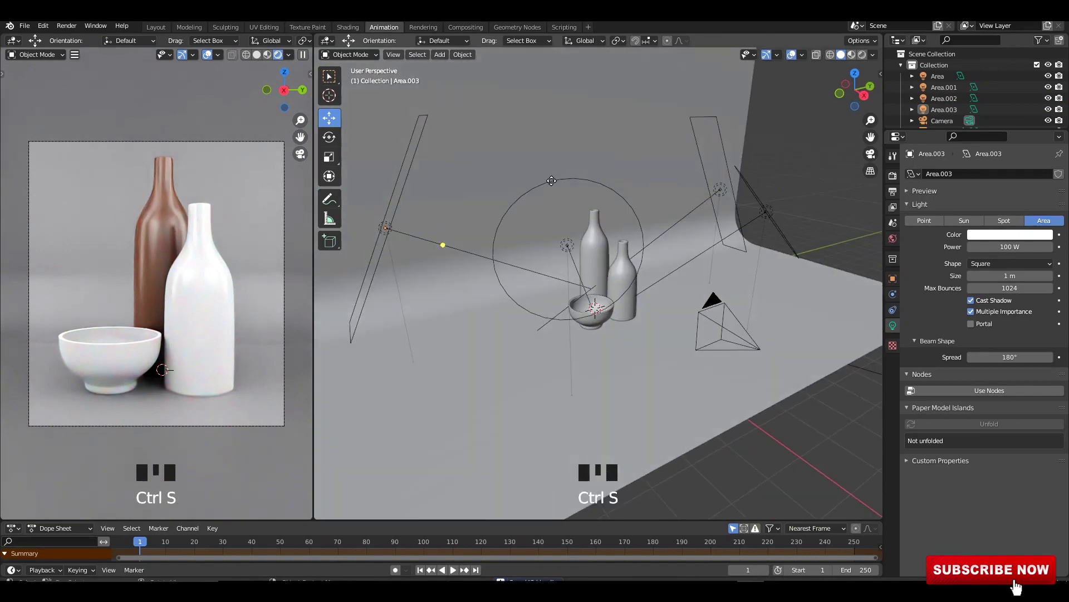
Step: Select the back bottle, return to the Animation workspace and save the file
middle_click_drag(551, 181, 585, 169)
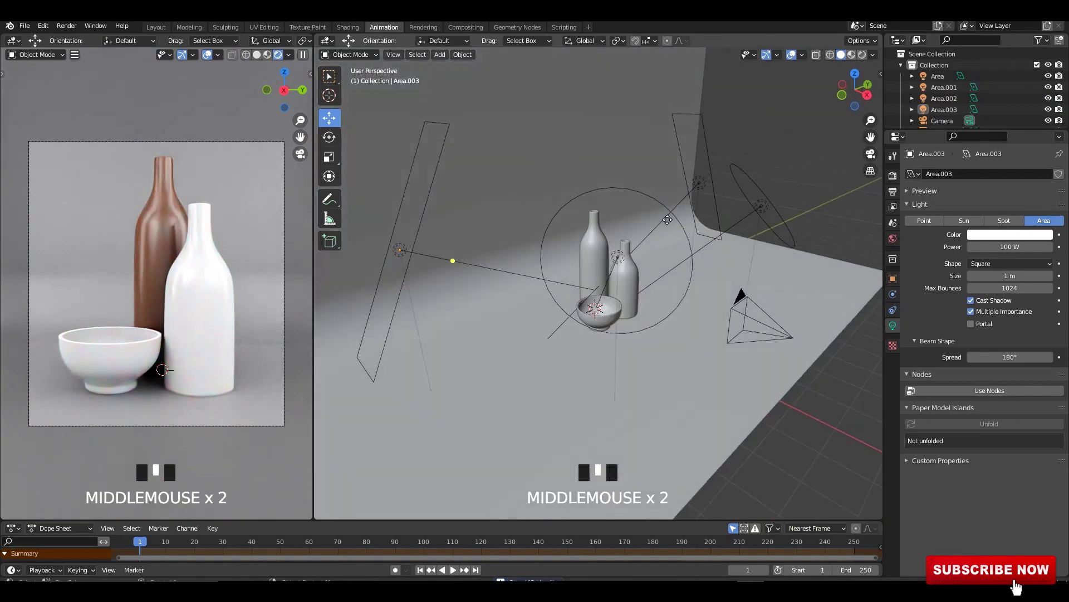
scroll(631, 261, "up", 3)
middle_click_drag(659, 185, 613, 241)
left_click(602, 260)
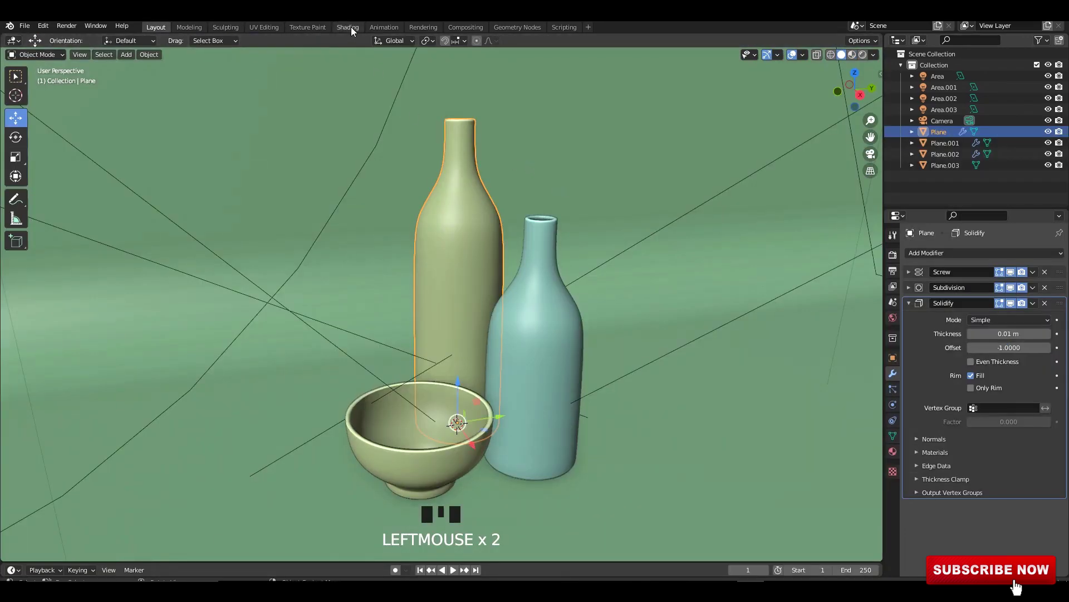
left_click(351, 26)
left_click(382, 26)
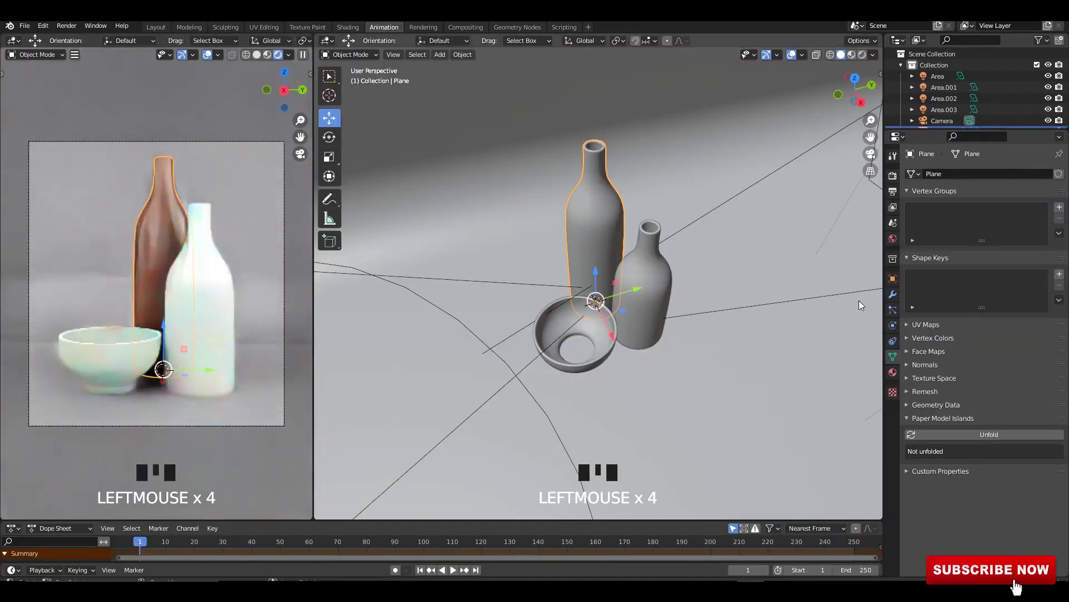
key("ctrl+s")
Step: Bring up the world settings, save the file and render the still image
left_click(893, 238)
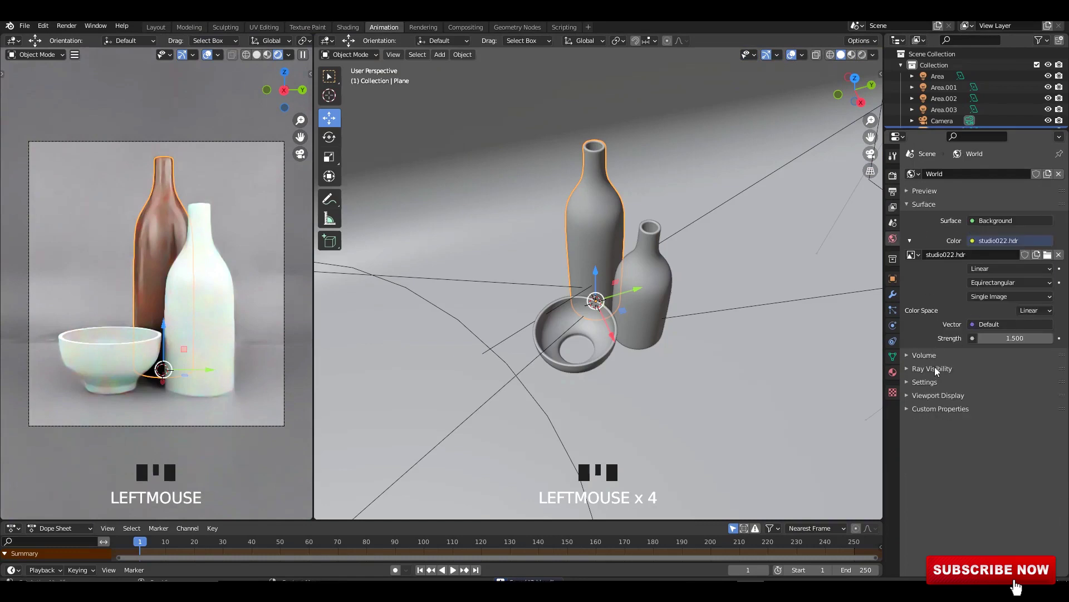
middle_click_drag(641, 301, 664, 278)
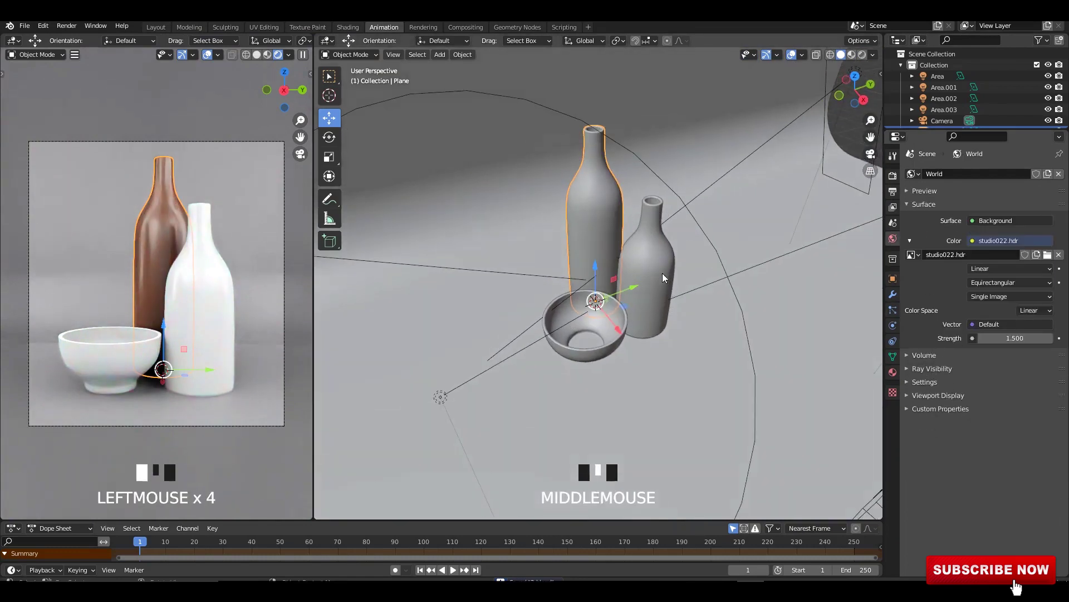
key("ctrl+s")
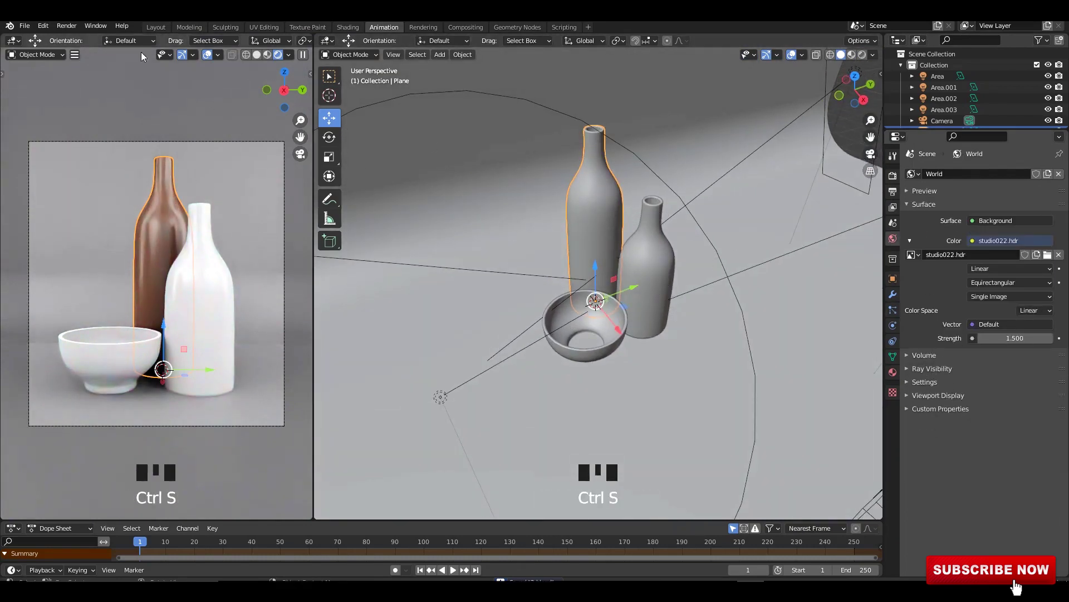
left_click(66, 26)
left_click(86, 39)
scroll(549, 221, "down", 2)
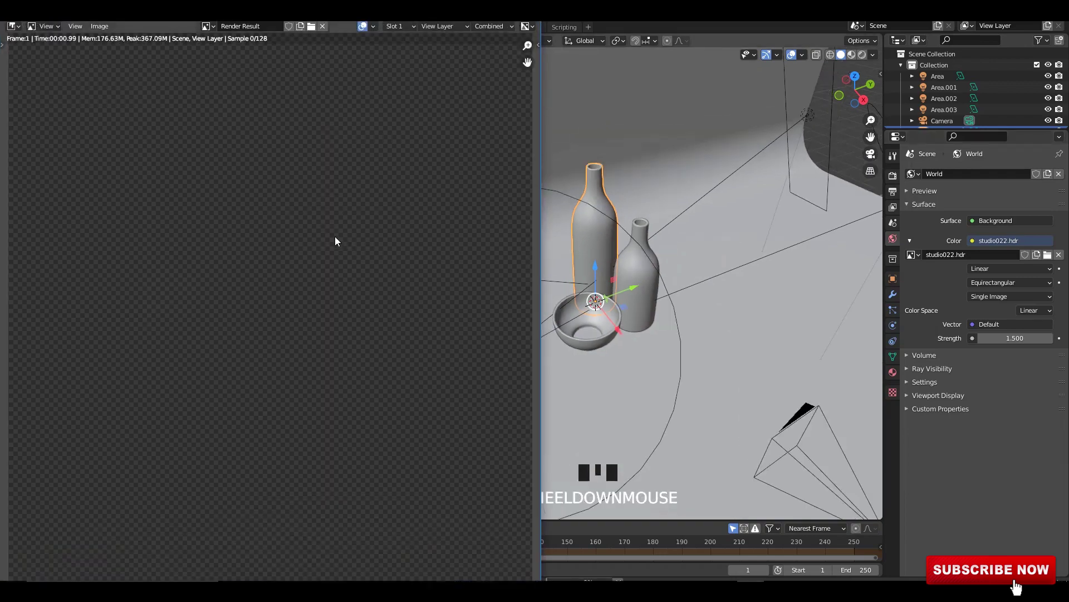
left_click_drag(437, 17, 633, 17)
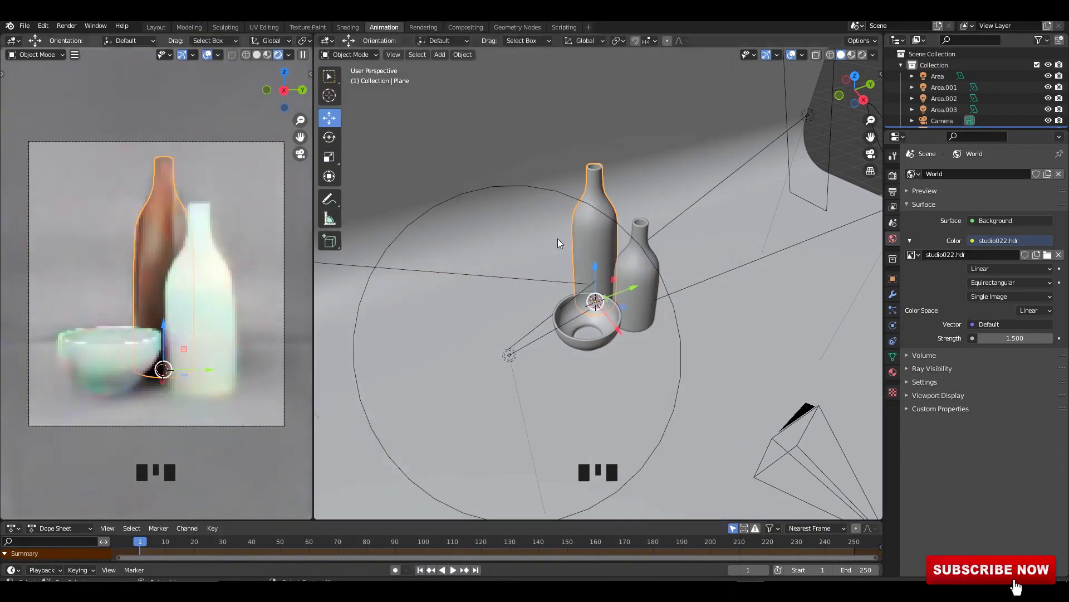
Step: In the Layout workspace, hide the viewport gizmos and collapse the back bottle's Solidify modifier settings
scroll(637, 268, "up", 3)
middle_click_drag(638, 273, 618, 239)
left_click(156, 27)
middle_click_drag(491, 227, 531, 238)
mouse_move(529, 239)
middle_mouse_down("shift")
mouse_move(552, 259)
mouse_move(523, 229)
middle_mouse_up("shift")
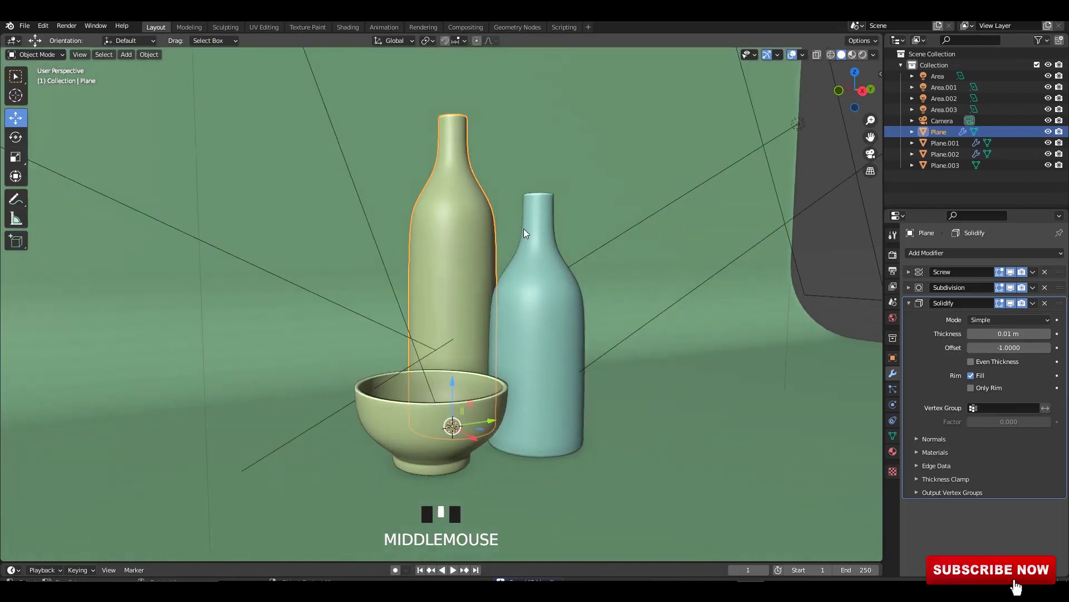
left_click(793, 55)
middle_click_drag(793, 59, 869, 223)
left_click(792, 54)
left_click(768, 55)
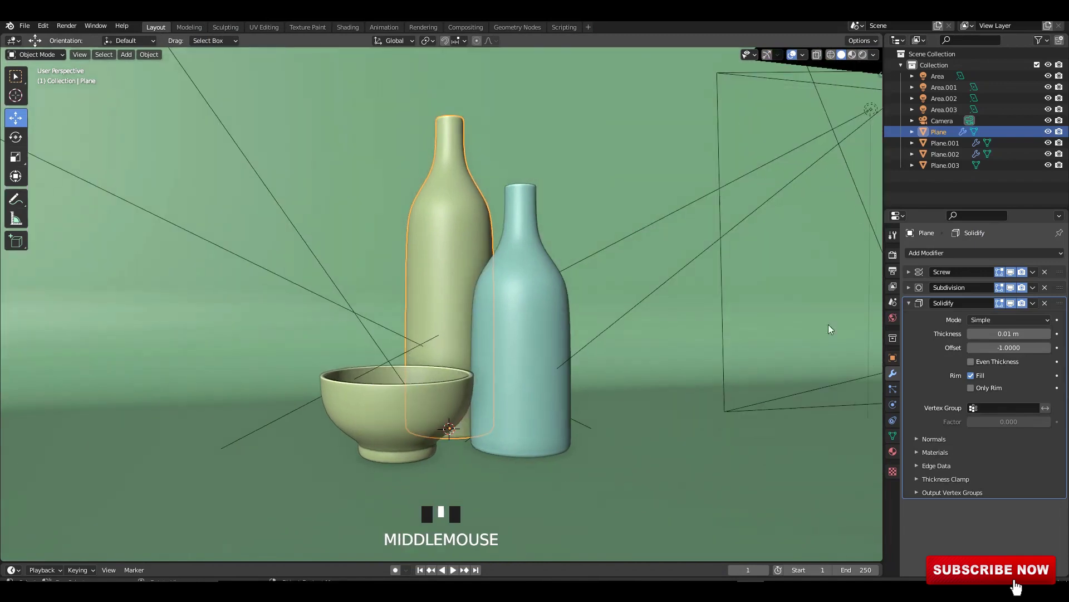
left_click(909, 304)
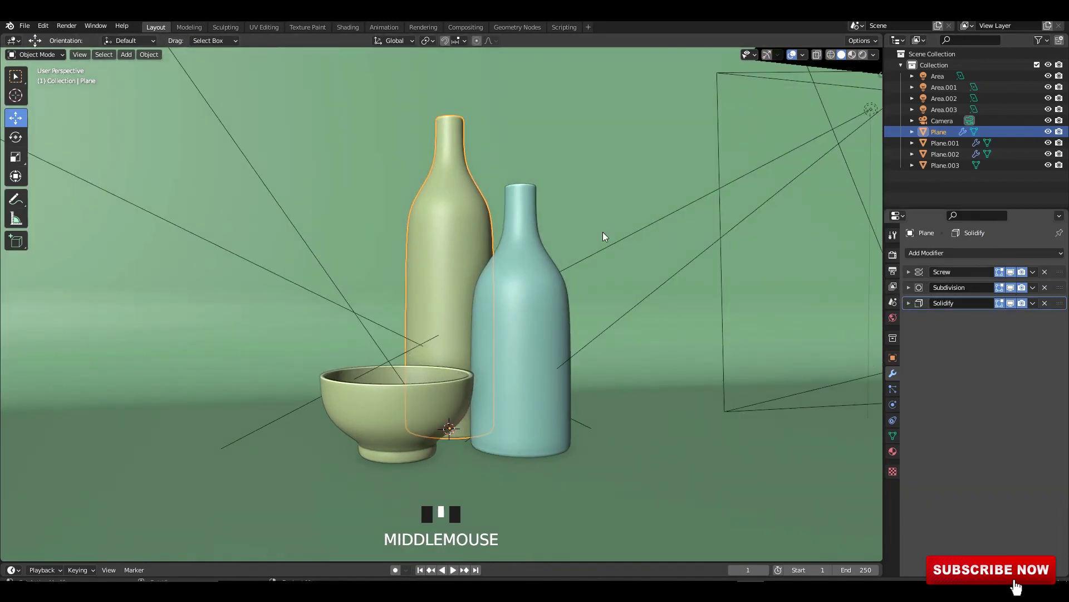
Step: Turn the viewport display of the back bottle's Screw and Subdivision modifiers off to inspect its profile, and restore it
middle_click_drag(605, 237, 986, 336)
left_click(1011, 272)
left_click(1011, 287)
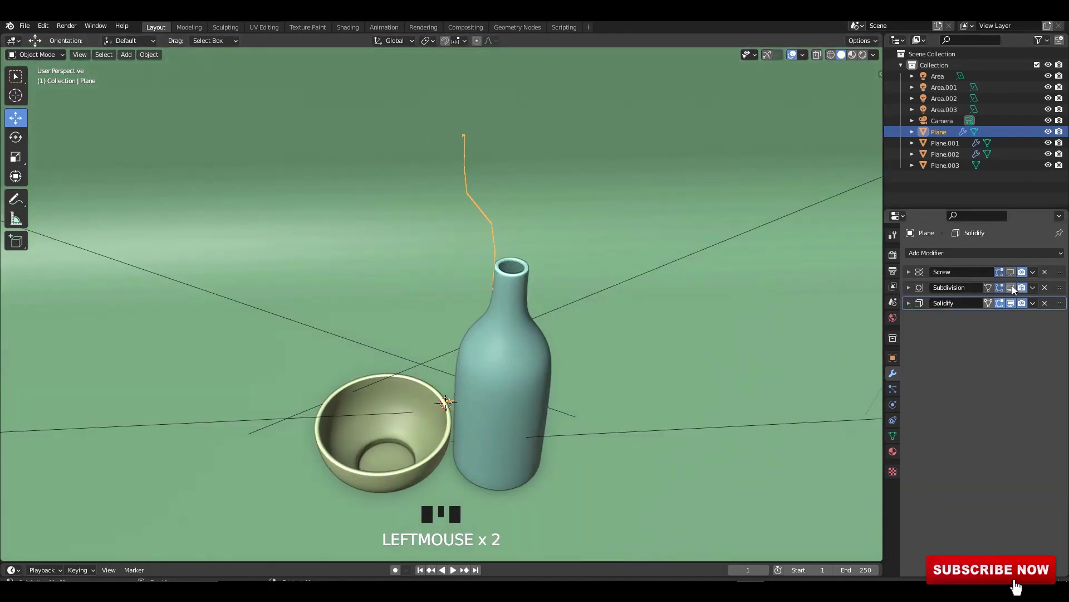
middle_click_drag(668, 334, 612, 278, "shift")
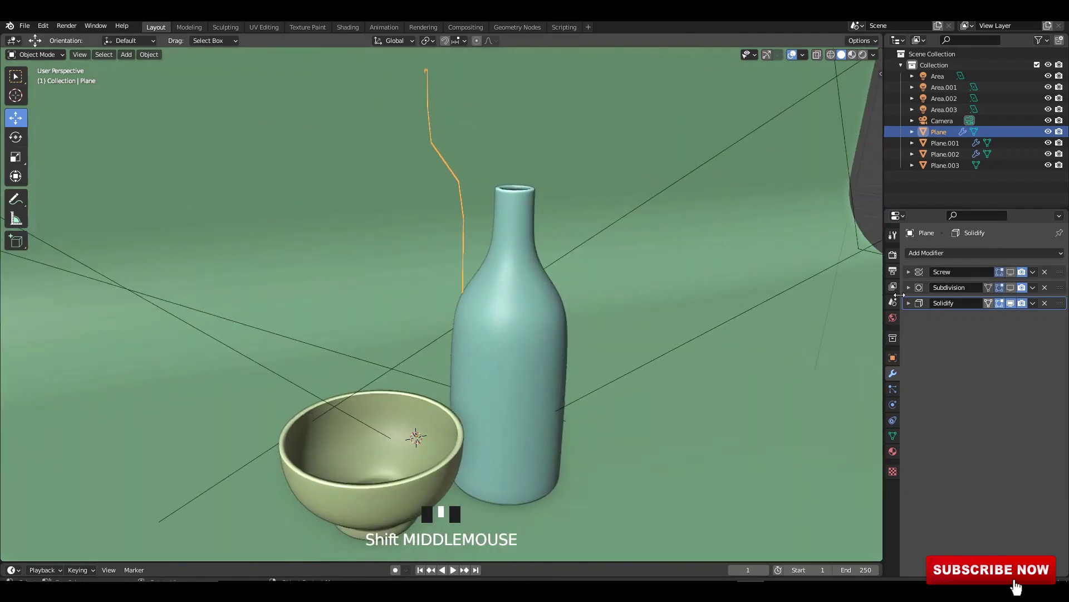
left_click(1012, 276)
left_click(1010, 273)
Step: Hide the viewport overlays for a clean view of the bottles and bowl
scroll(513, 247, "down", 3)
middle_click_drag(513, 248, 817, 262)
left_click(791, 55)
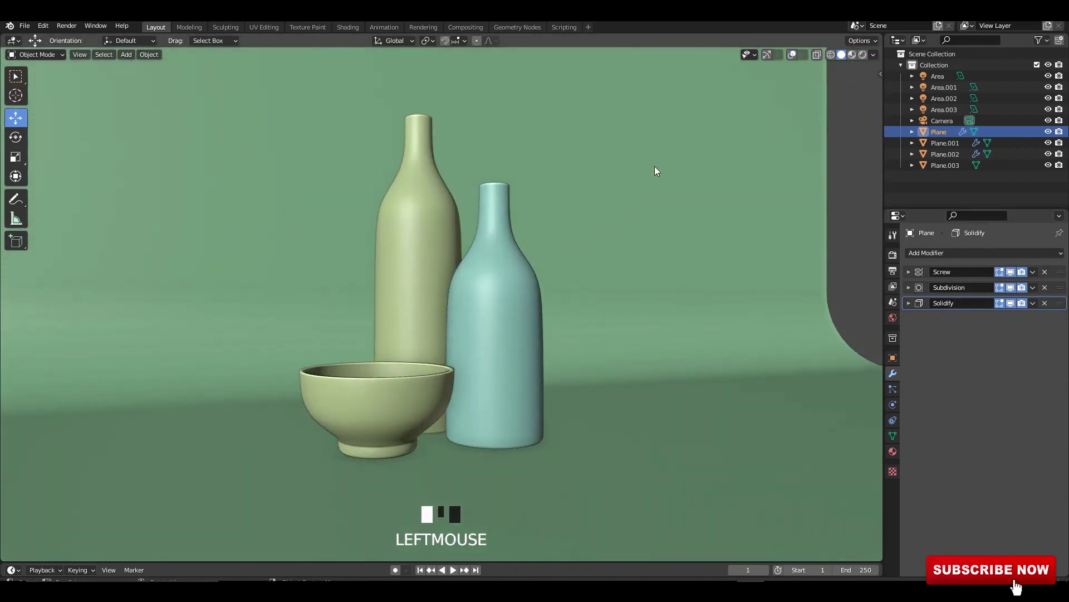
Step: View the finished render in the Rendering workspace and enlarge it to examine the bottles and bowl
middle_click_drag(654, 166, 530, 256)
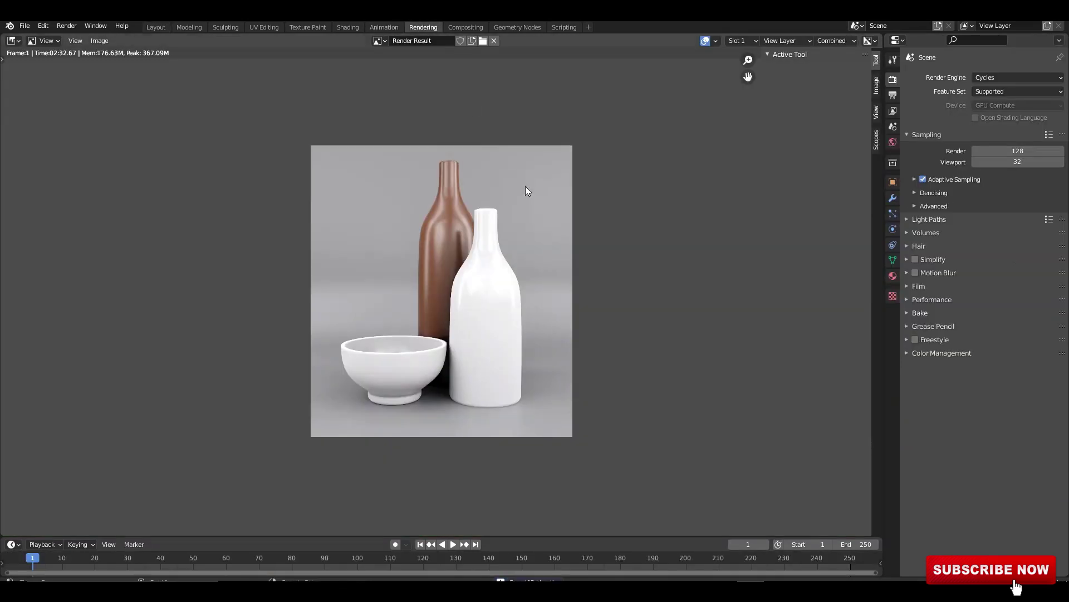
scroll(525, 191, "up", 4)
middle_click_drag(520, 142, 521, 138, "ctrl")
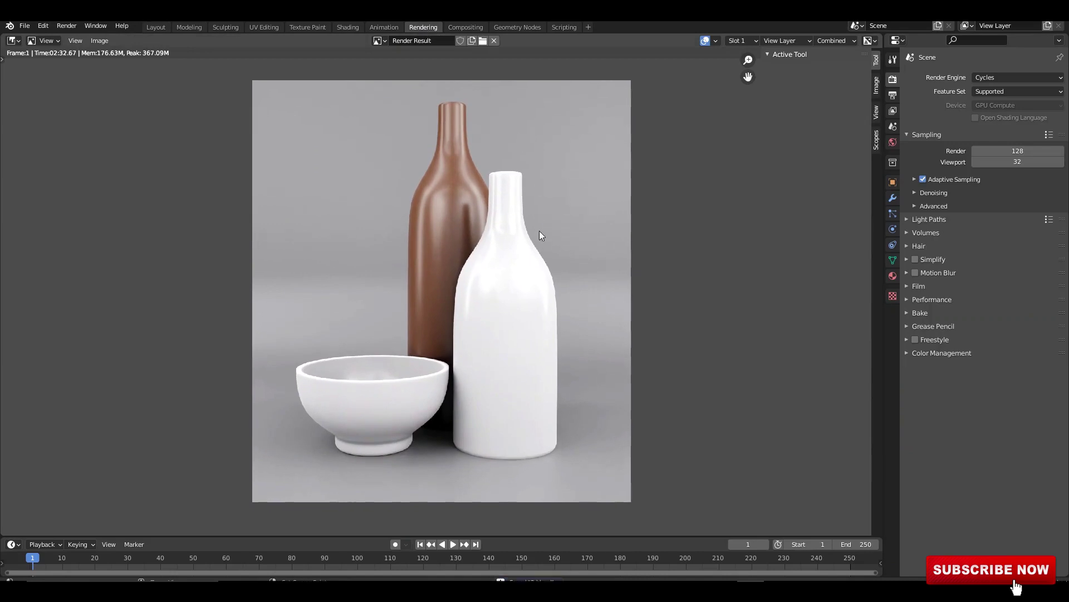